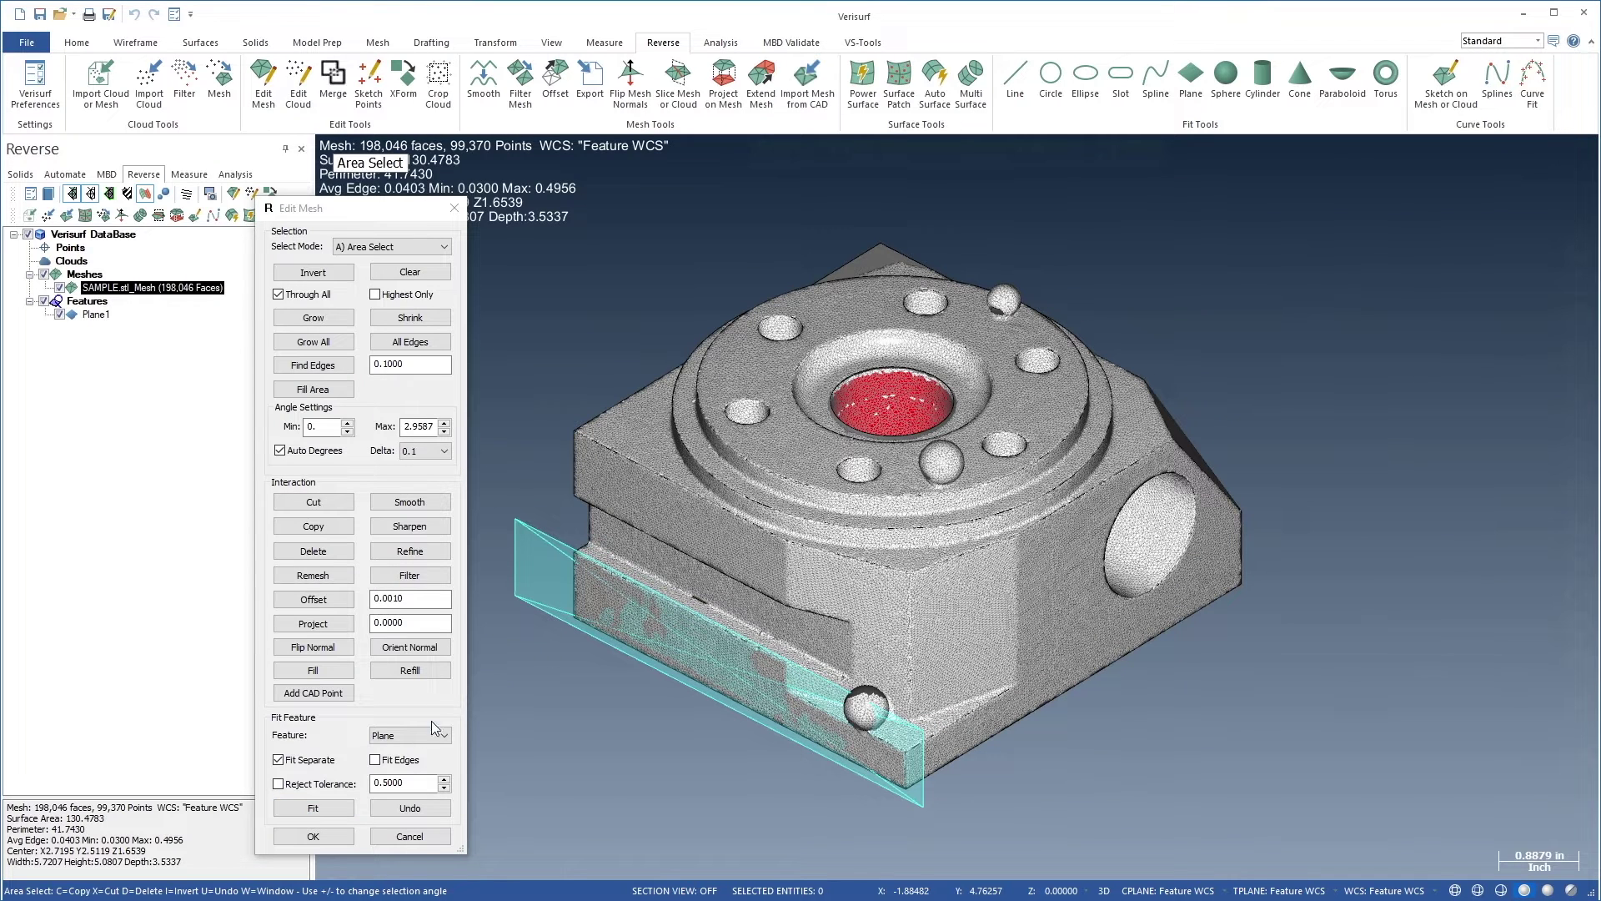
Fit a cylinder to the centre bore, then auto-fit the other selected regions as separate features.
click(397, 839)
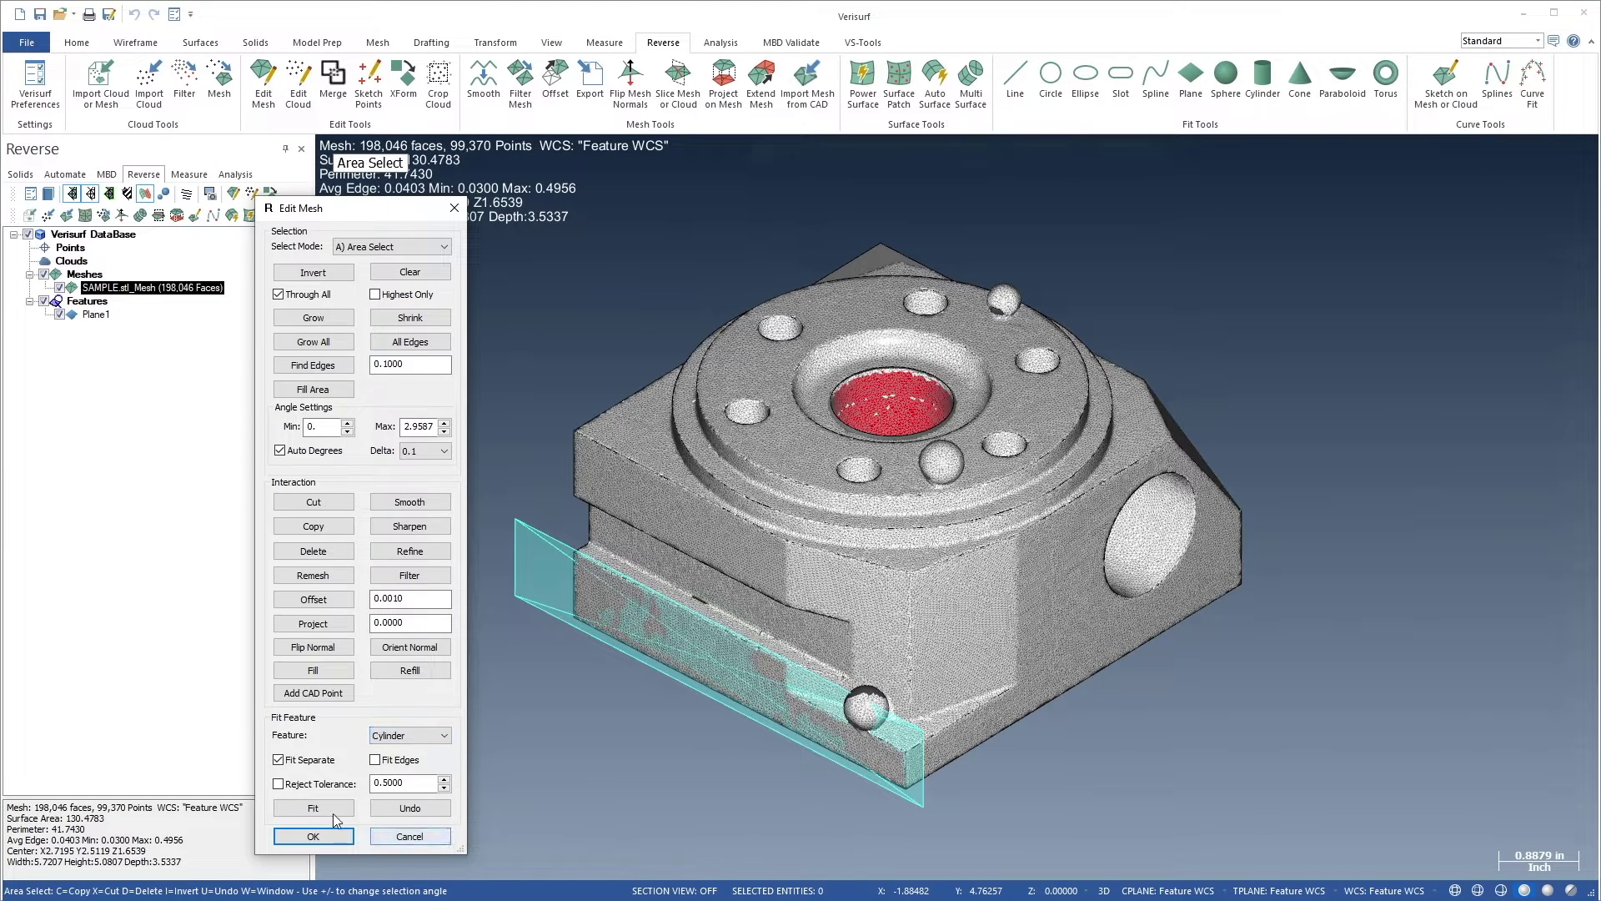
click(332, 809)
click(406, 735)
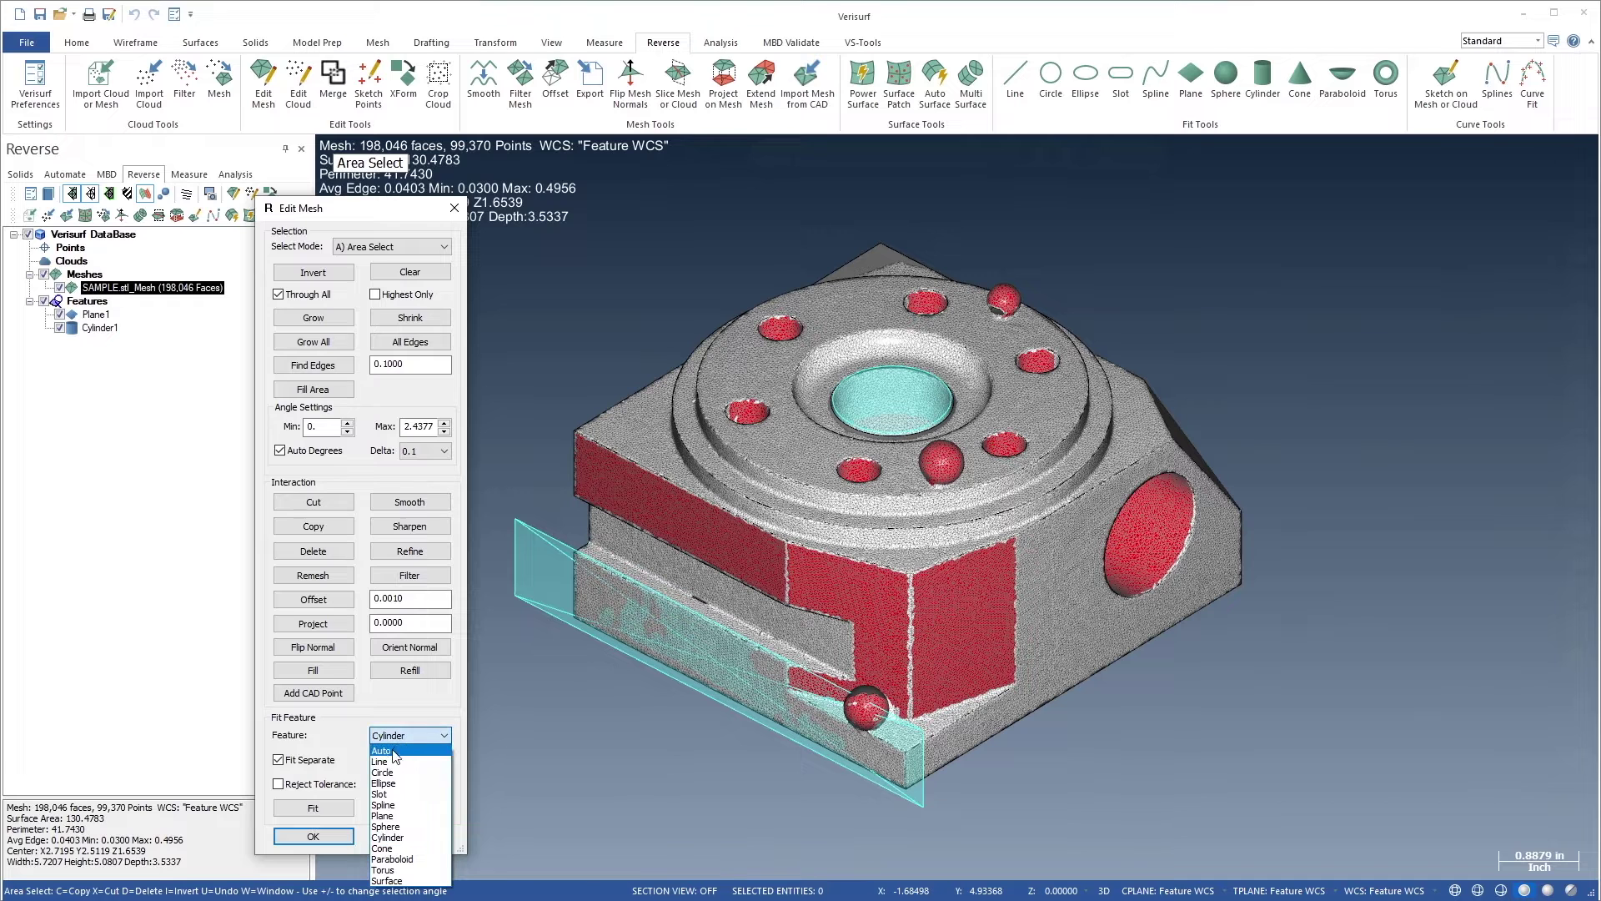
click(396, 752)
click(326, 810)
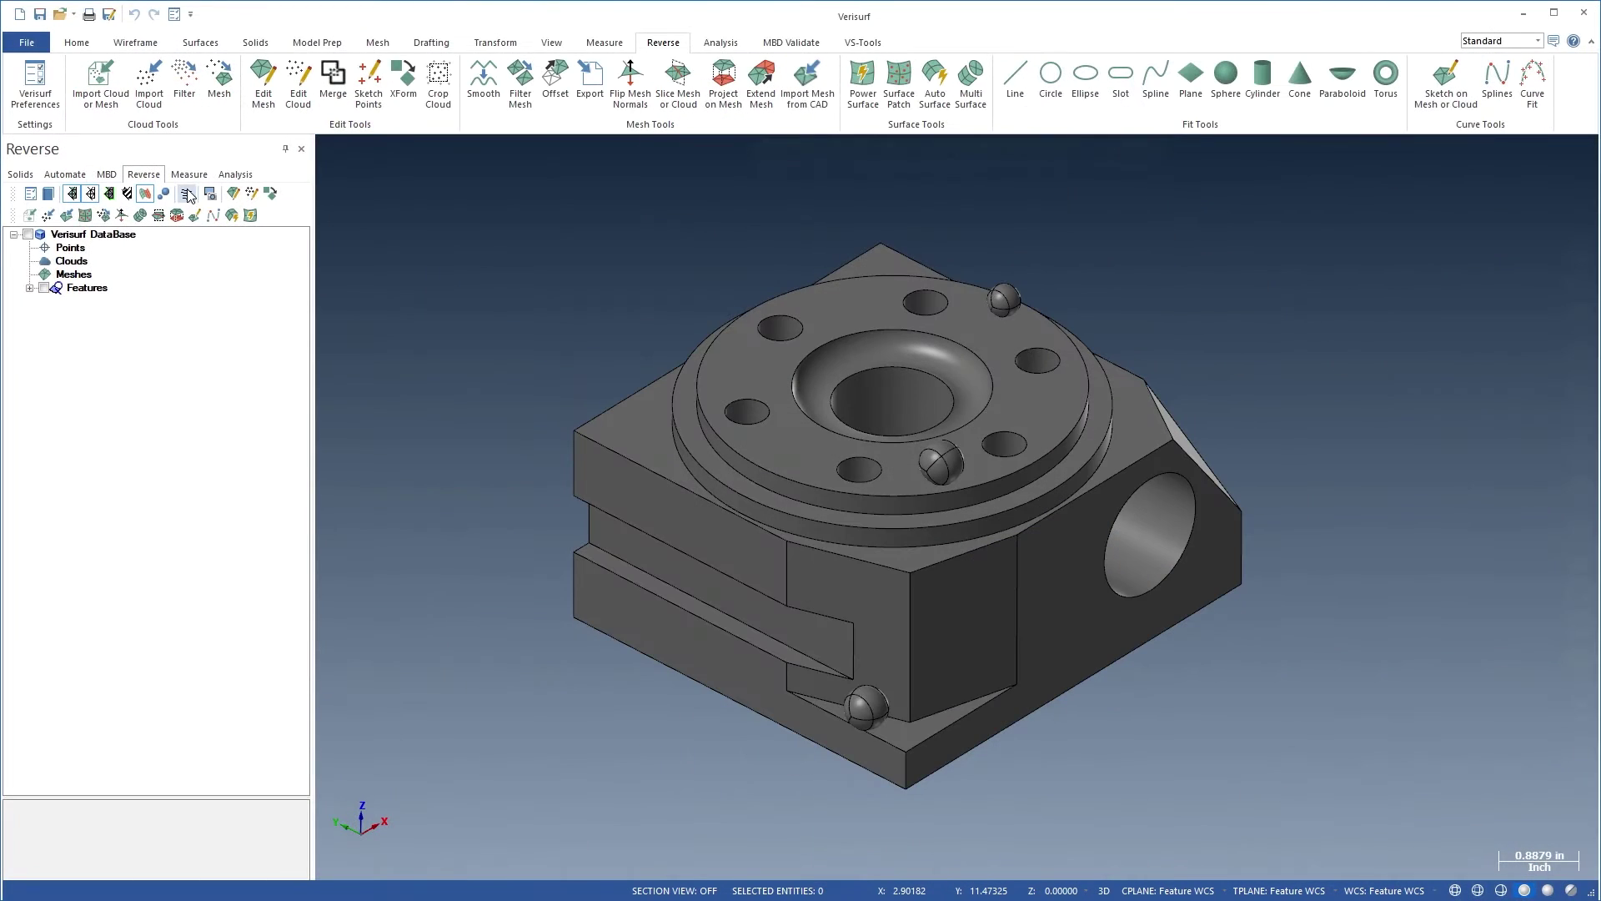
Start point-cloud measuring, fit Cylinder1 to the centre bore, and bring up Import Cloud or Mesh.
click(189, 175)
click(26, 259)
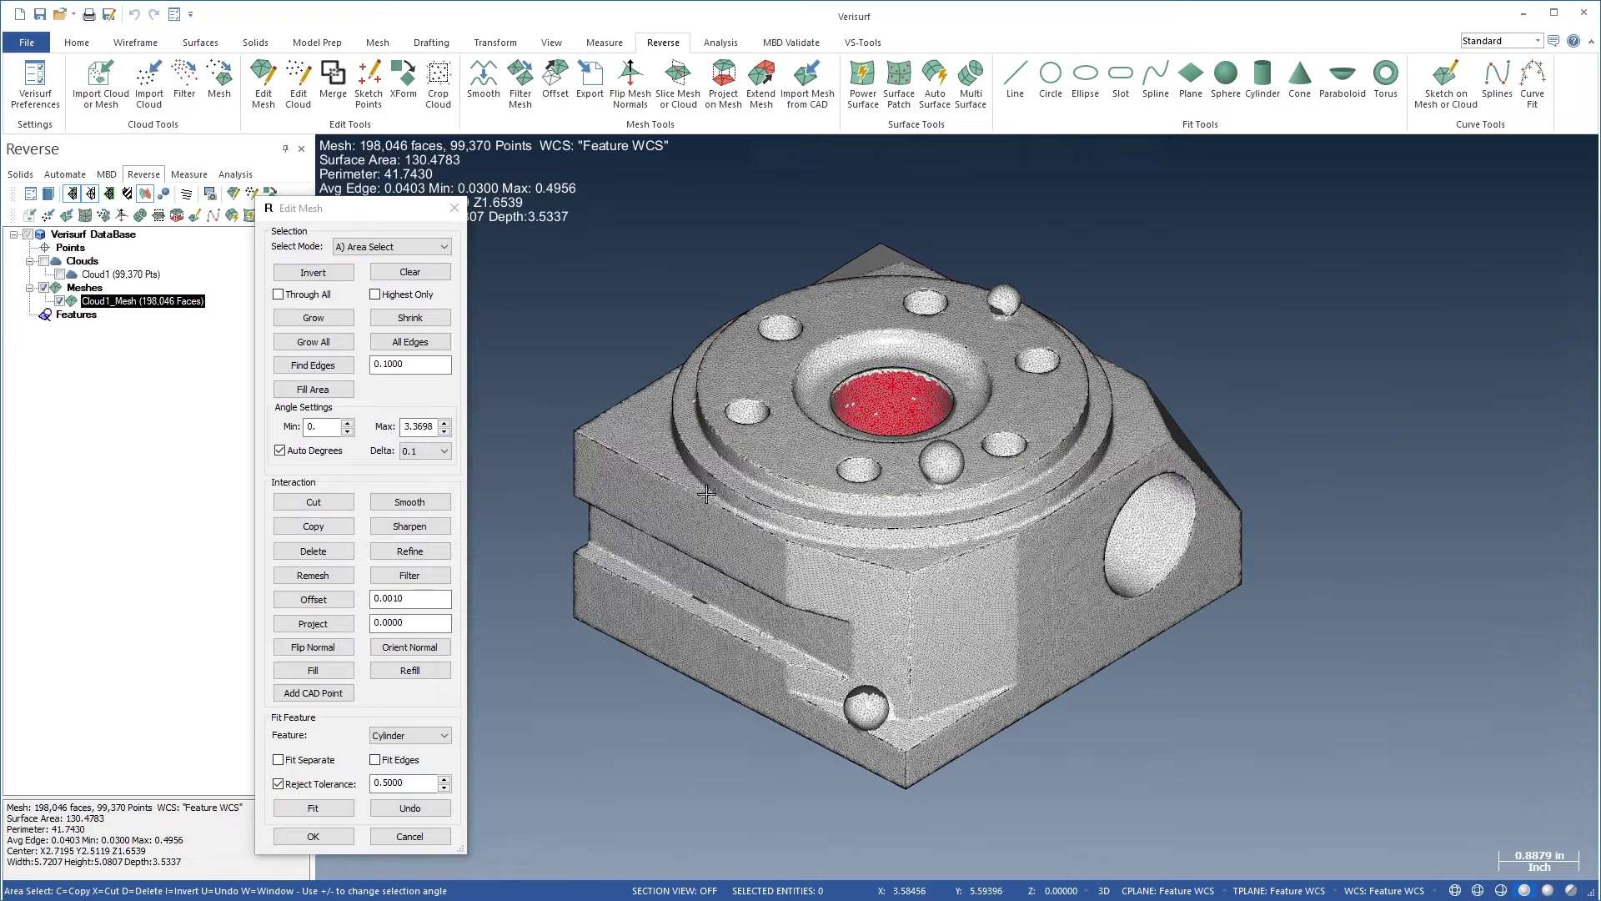
click(312, 808)
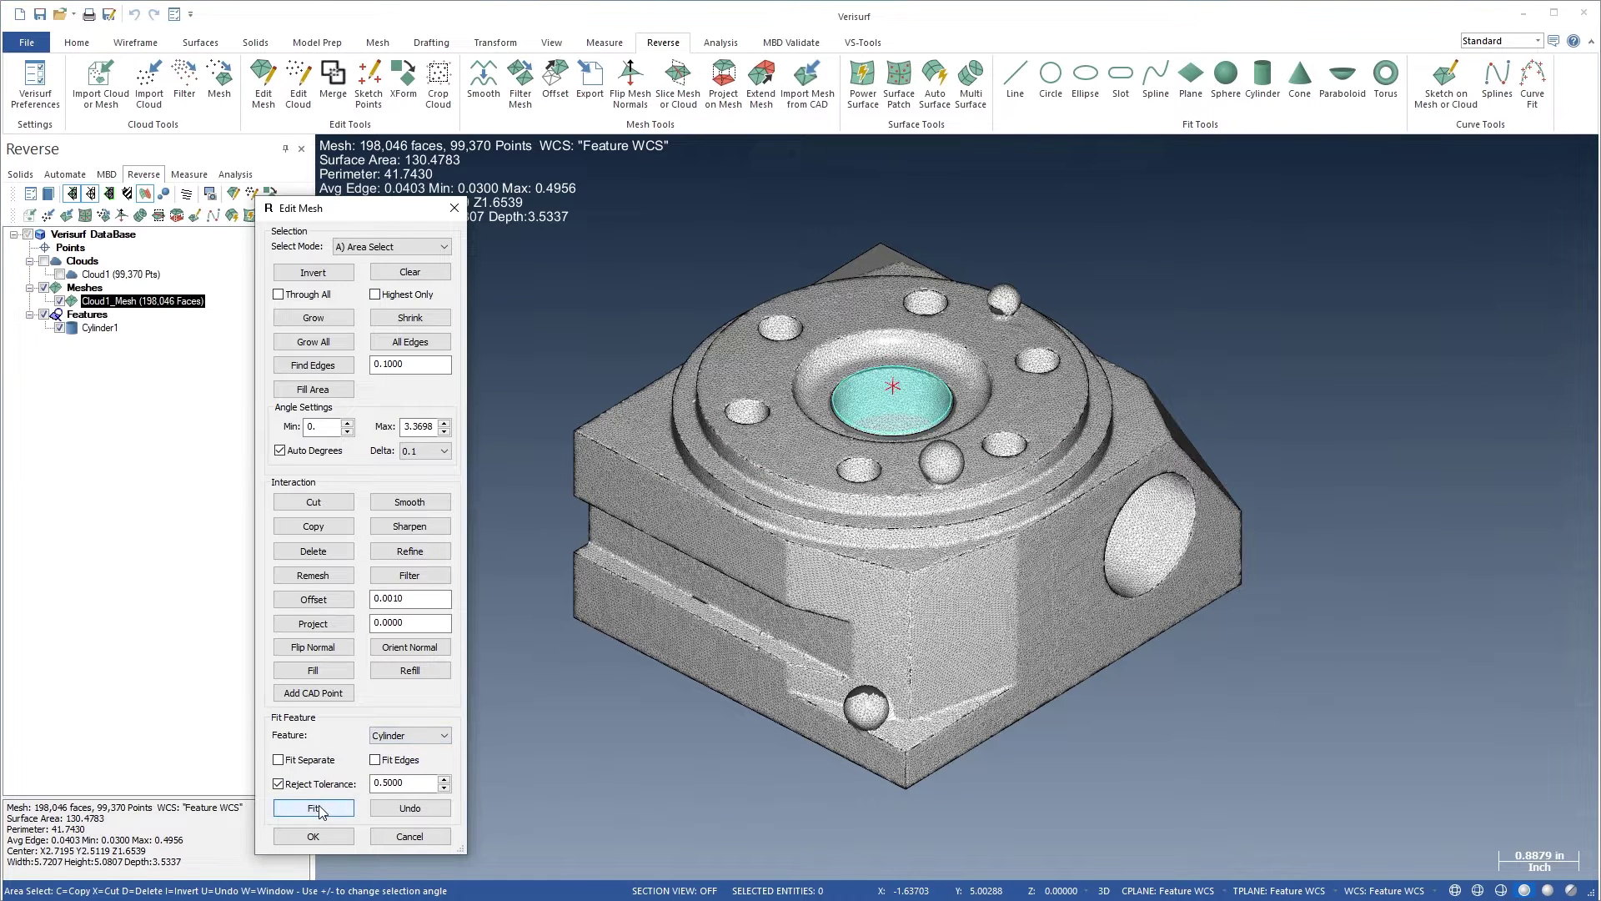
click(314, 836)
click(124, 109)
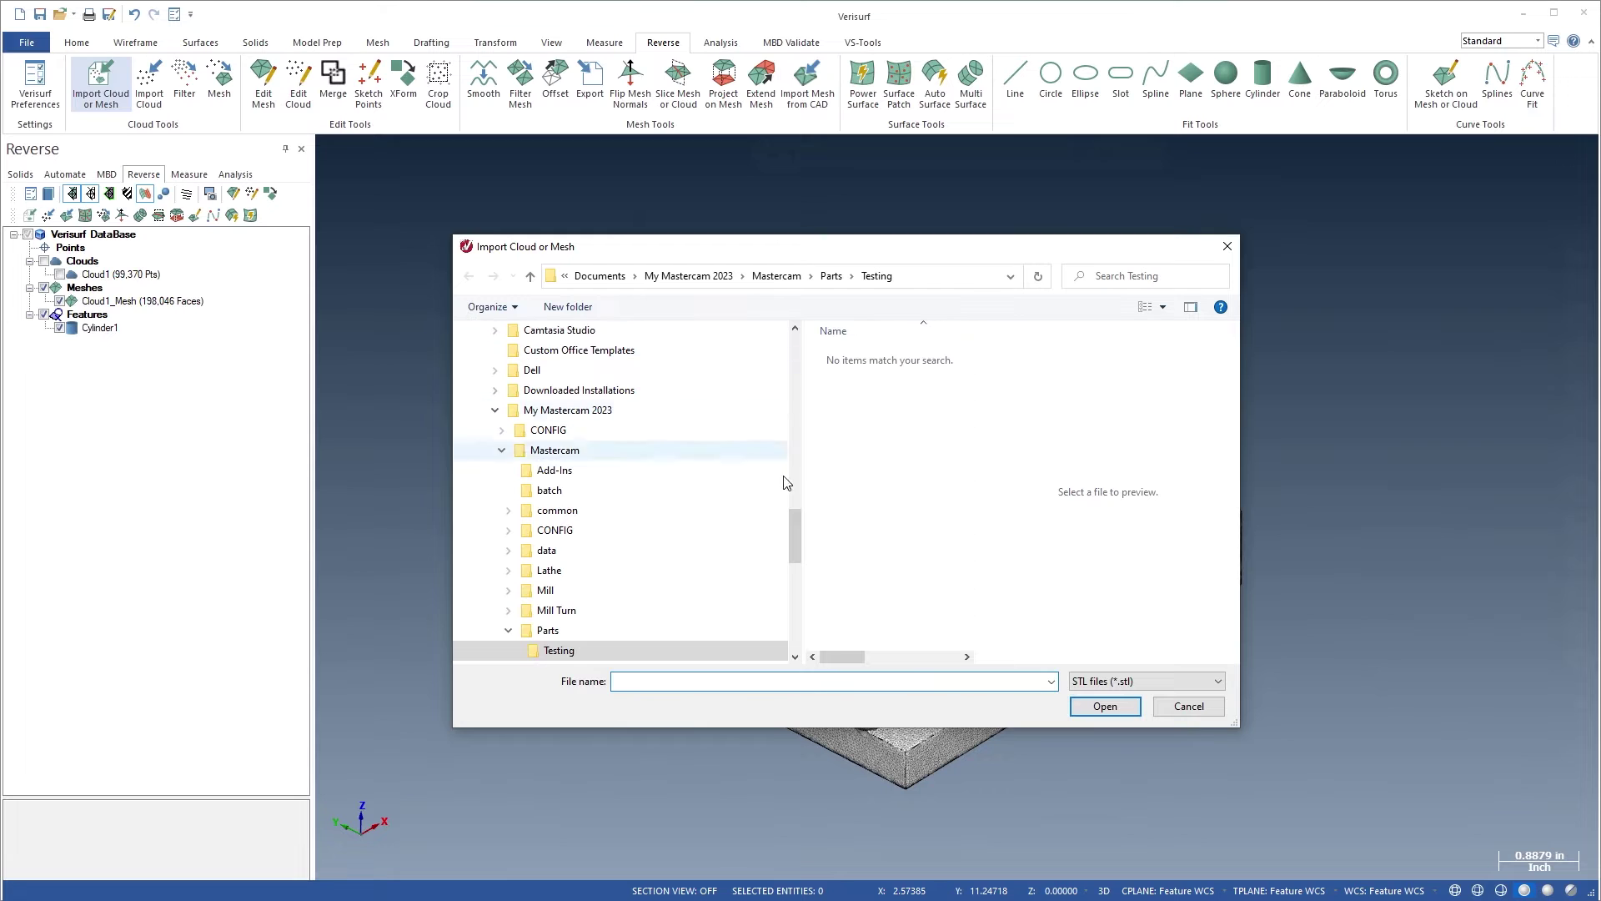
Check importable file formats, globally register the two hammer clouds, and add a third paired alignment target.
click(1139, 682)
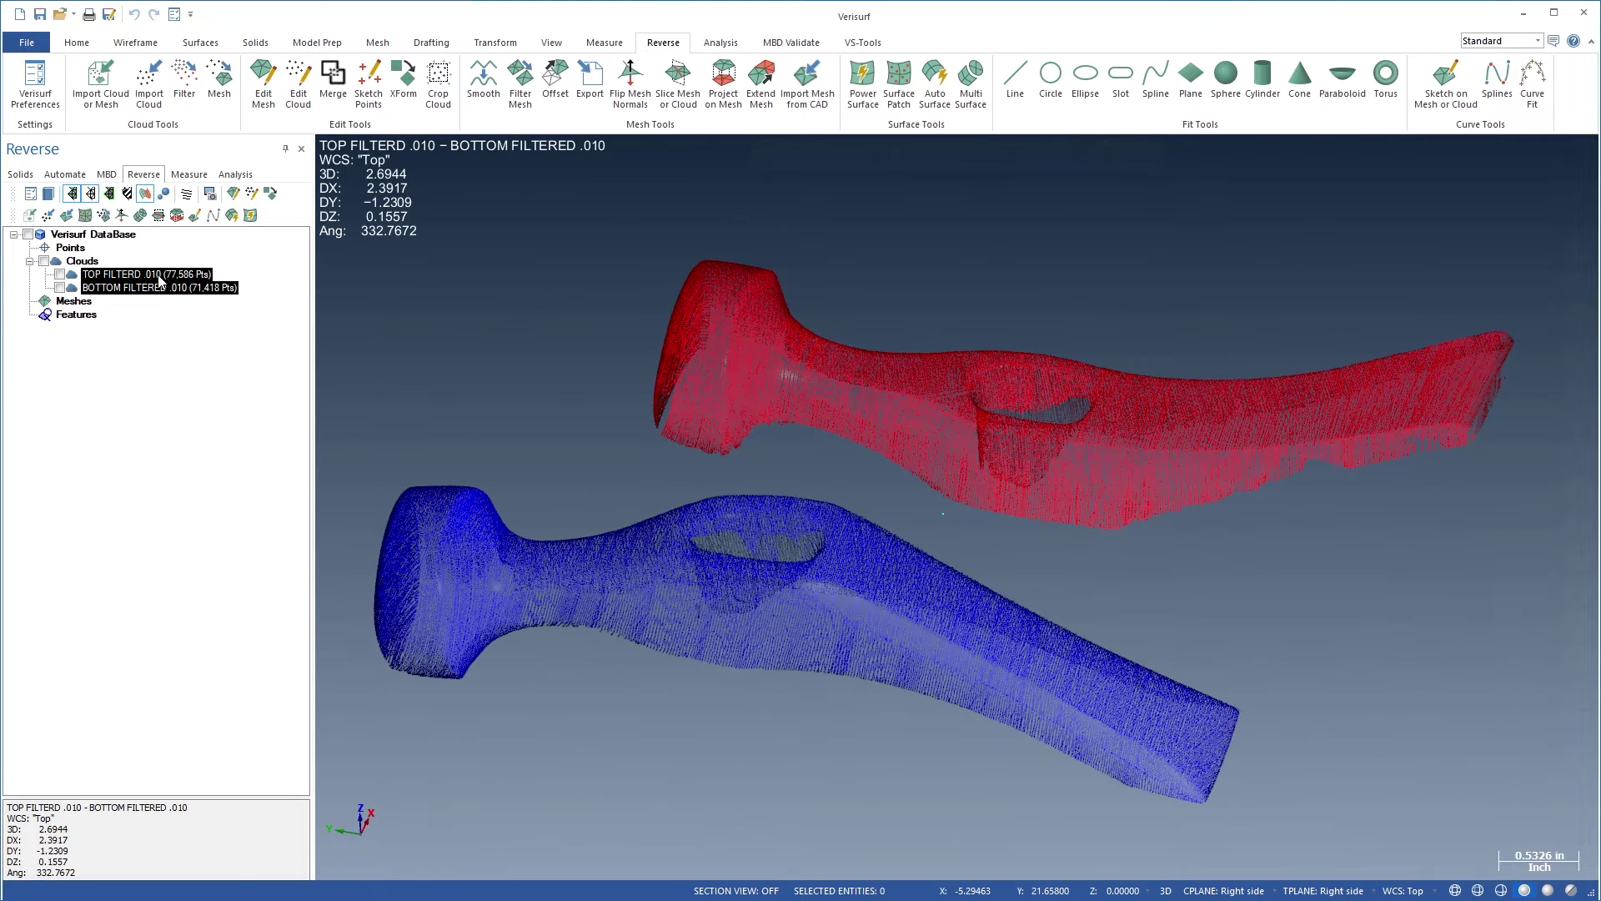
right_click(160, 281)
mouse_move(209, 323)
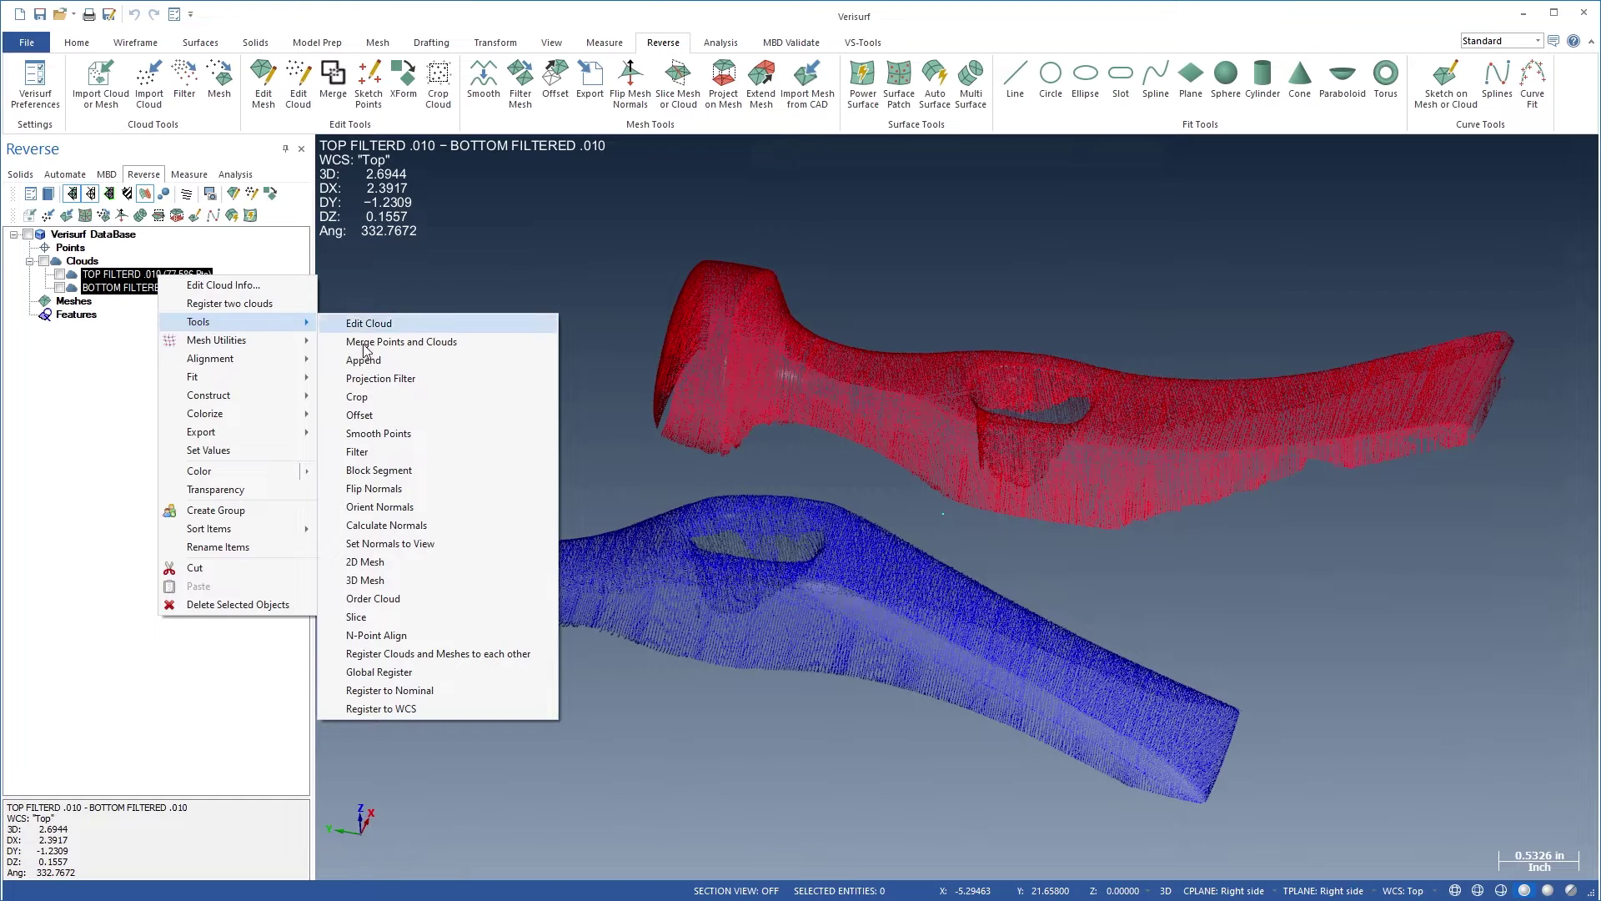
click(494, 669)
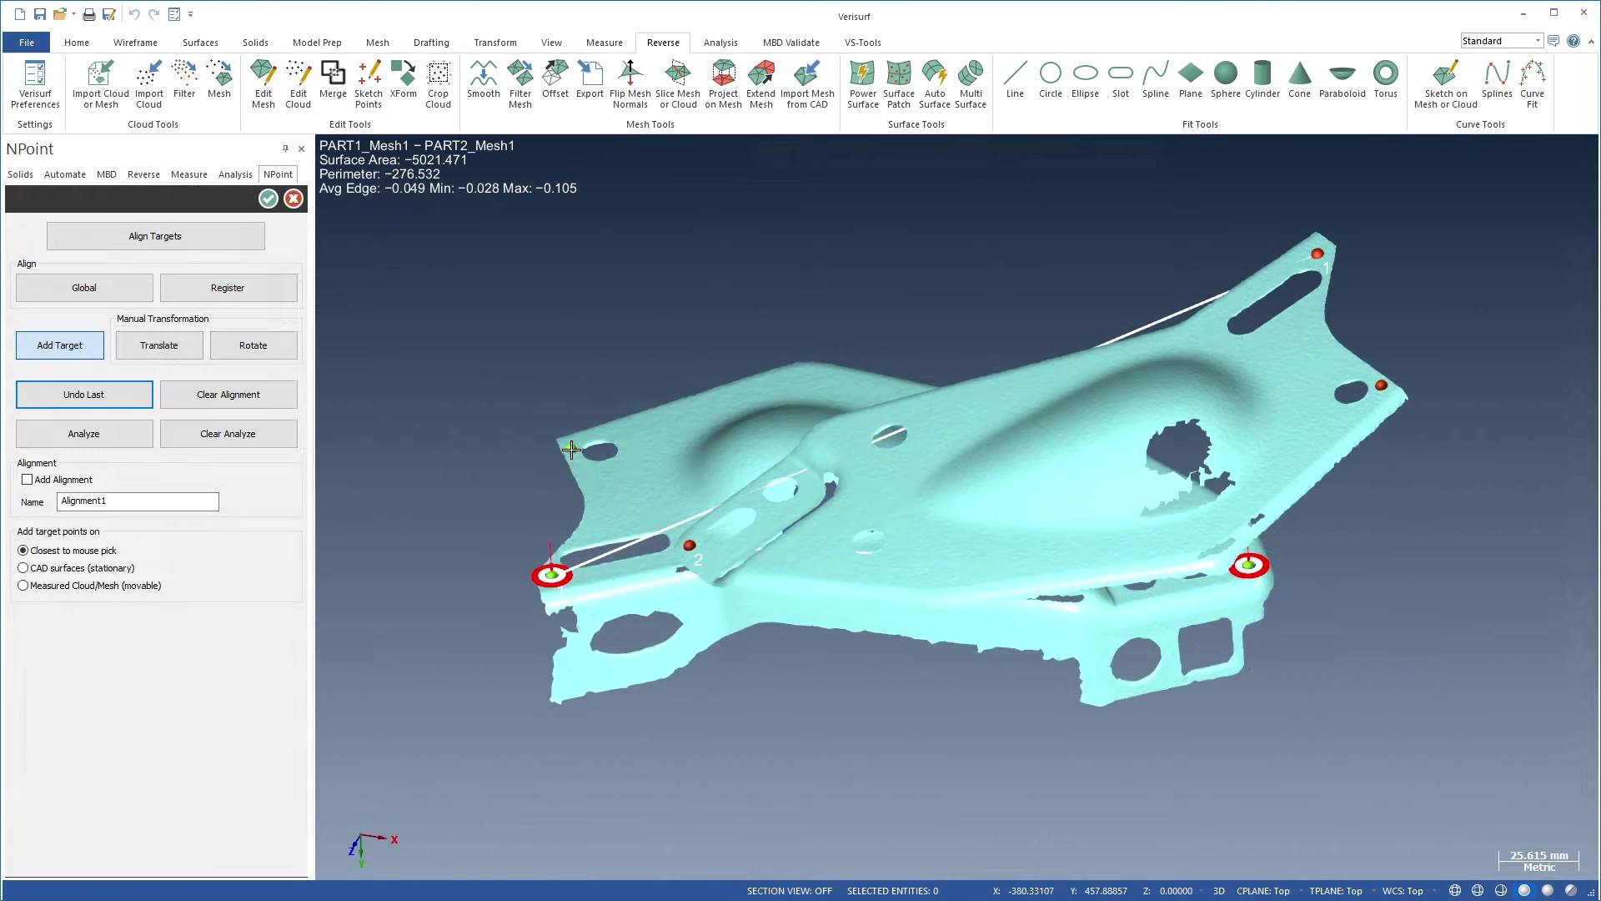
click(571, 448)
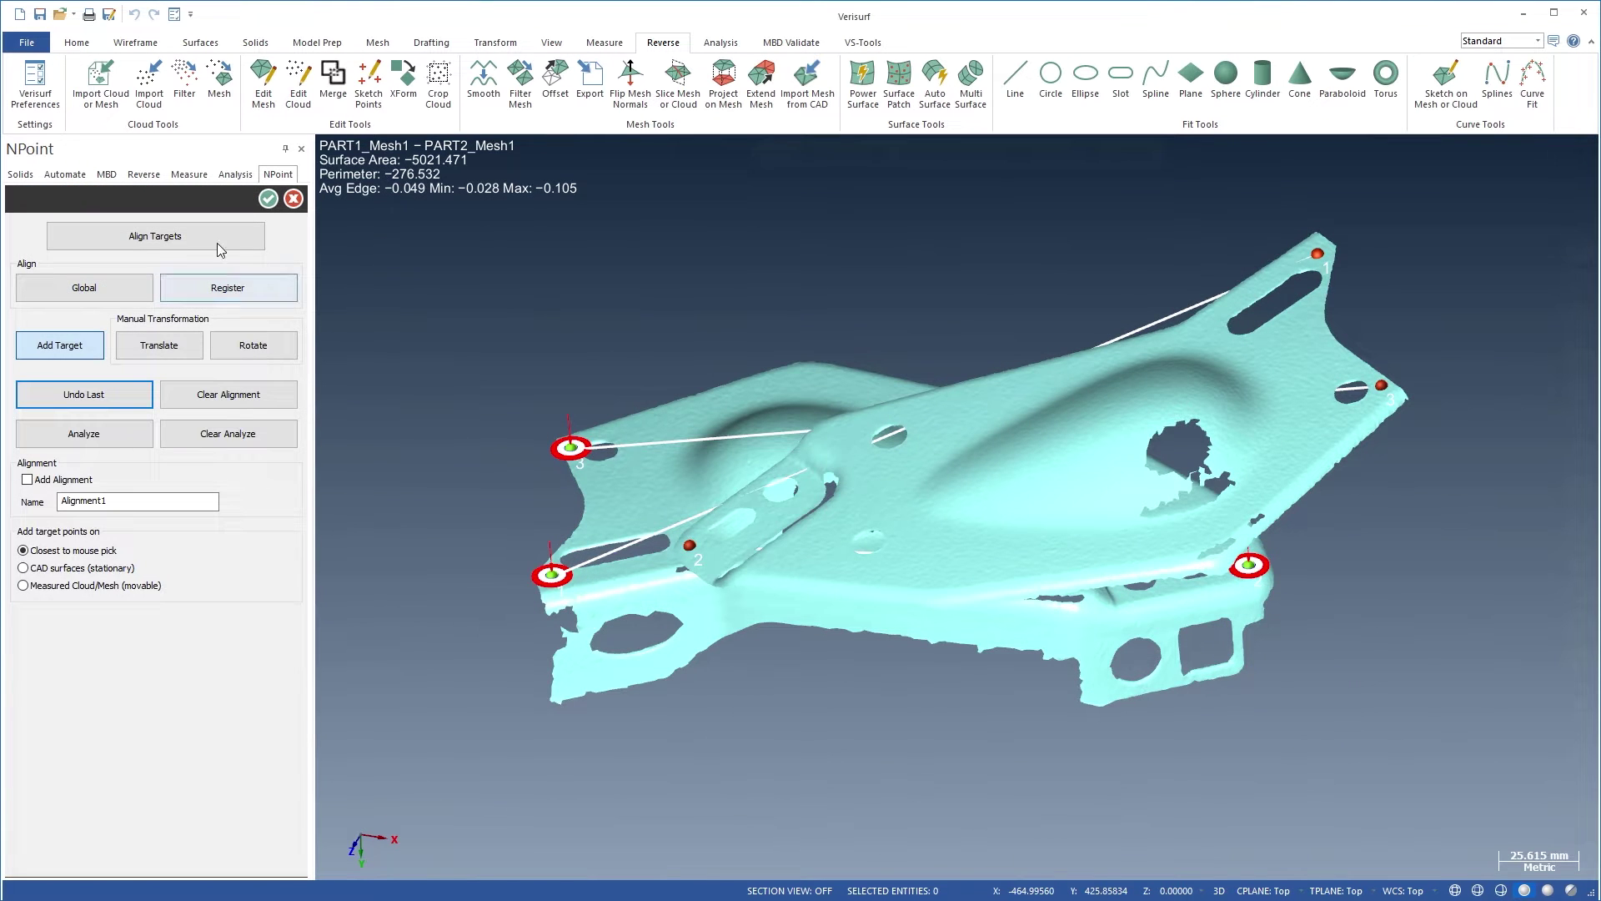
Align the bracket meshes on their targets and globally register all four into one mesh.
click(171, 236)
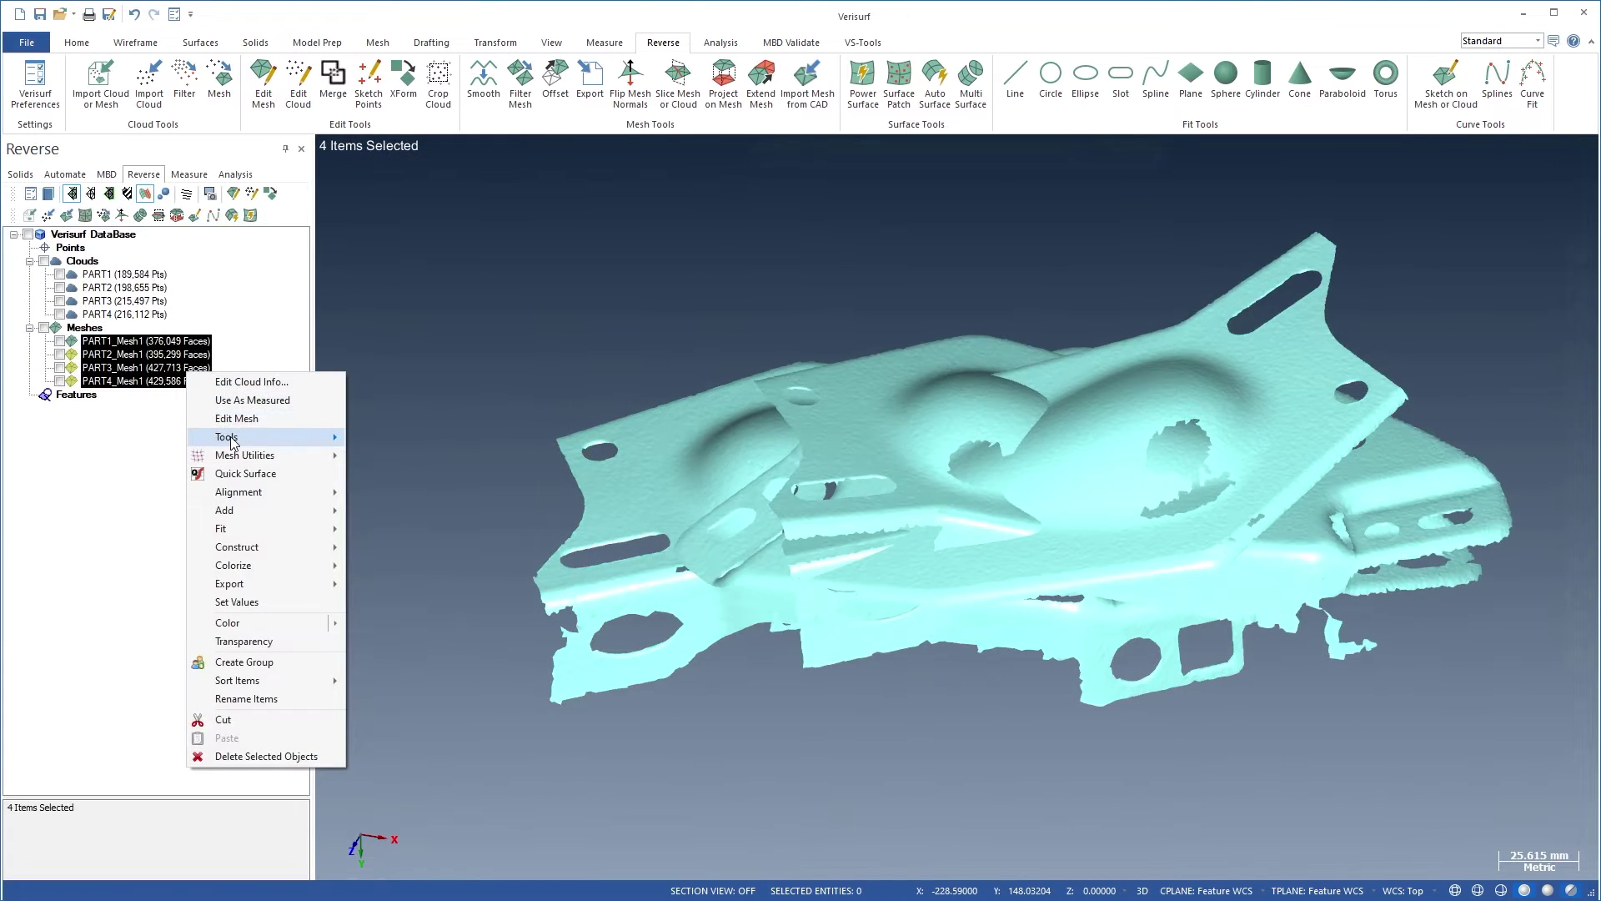
mouse_move(234, 437)
click(387, 571)
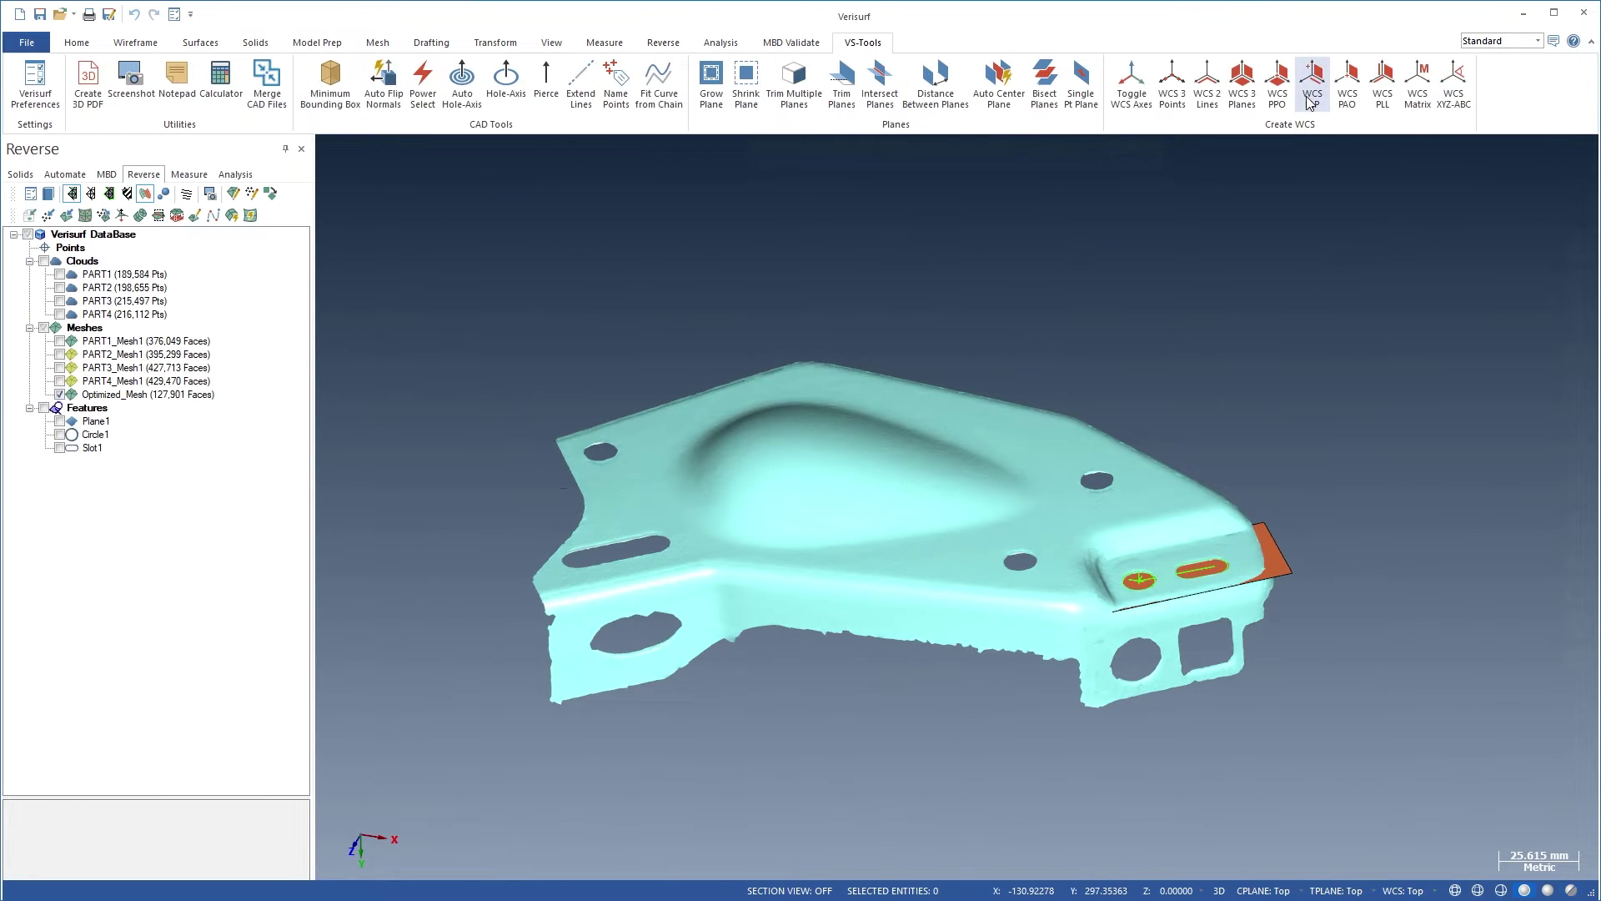
Define a PLP coordinate system from the end plane, slot line and circle centre.
click(1312, 80)
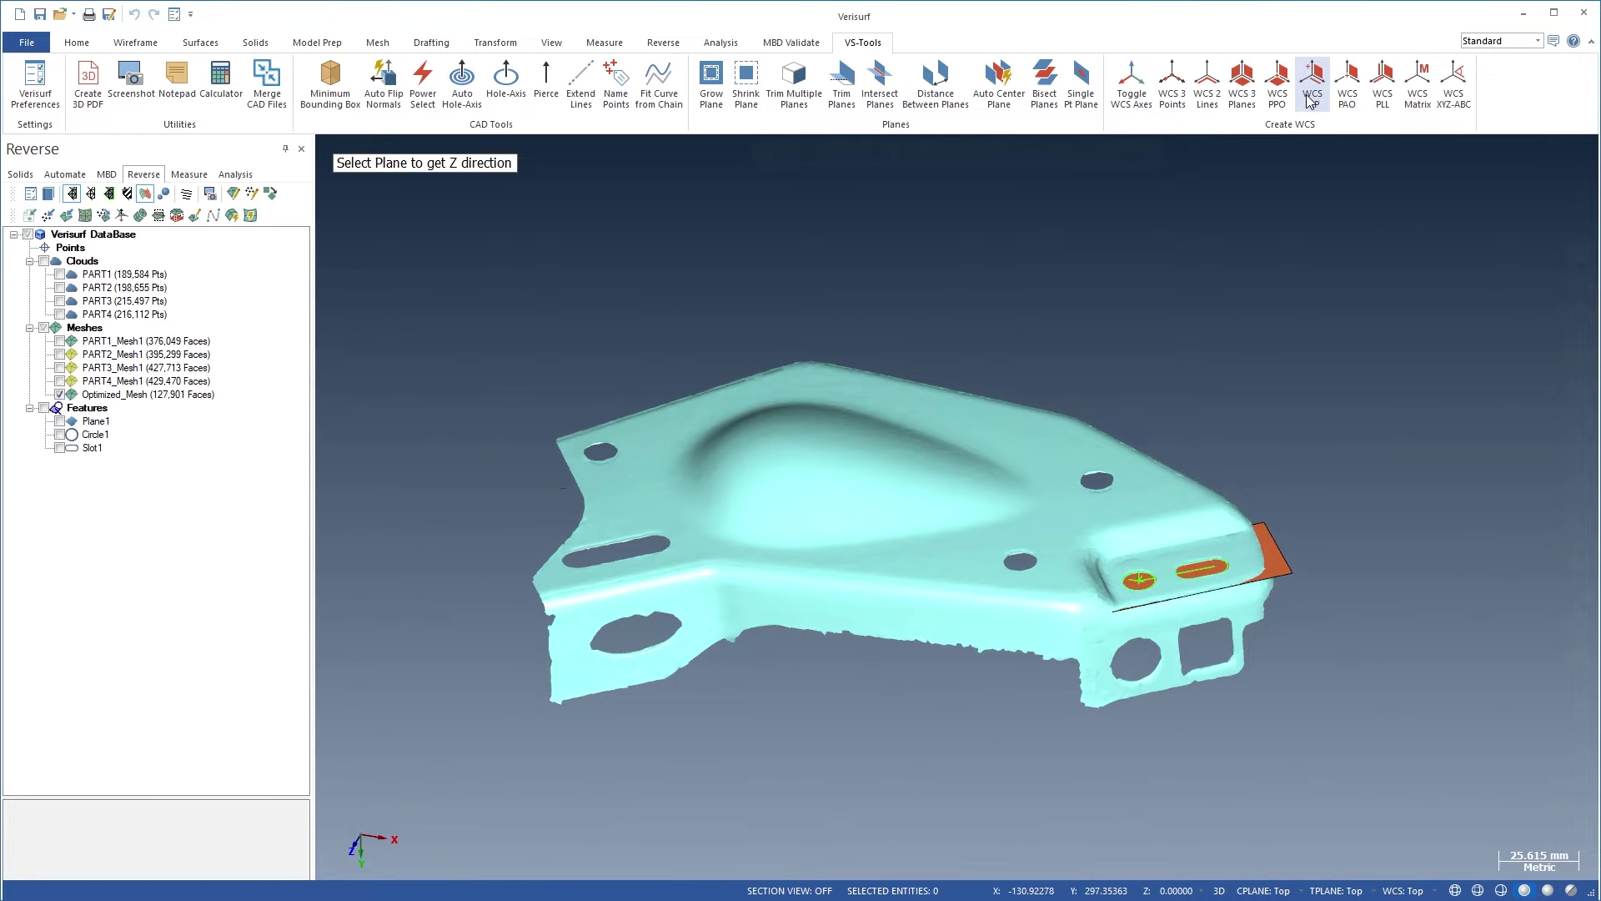
click(1268, 546)
click(1203, 573)
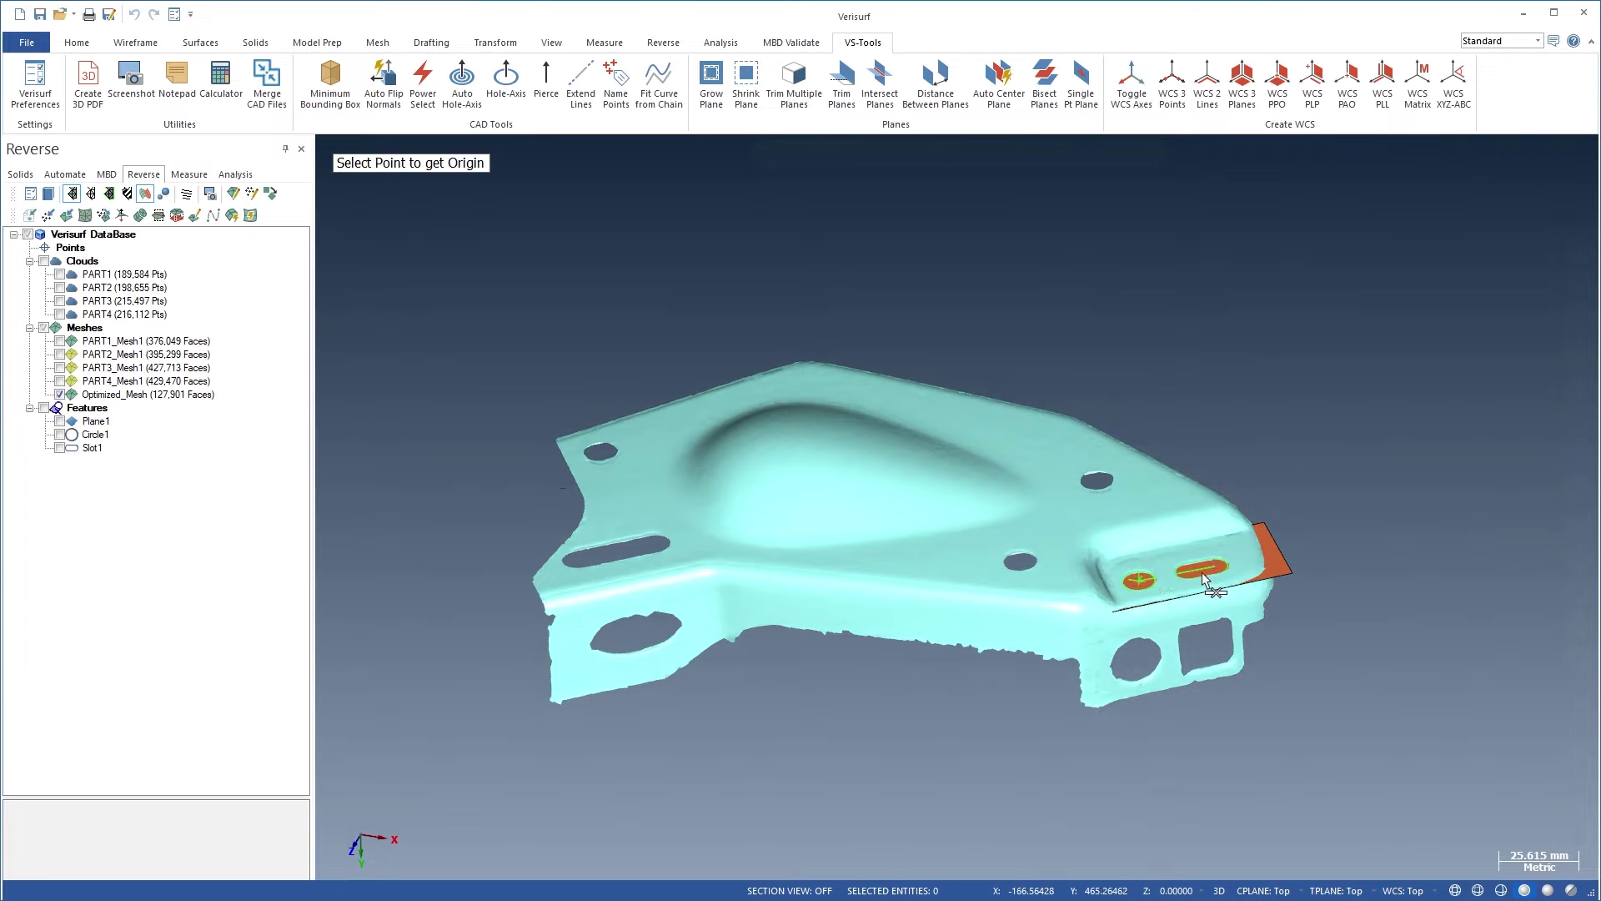
click(1138, 579)
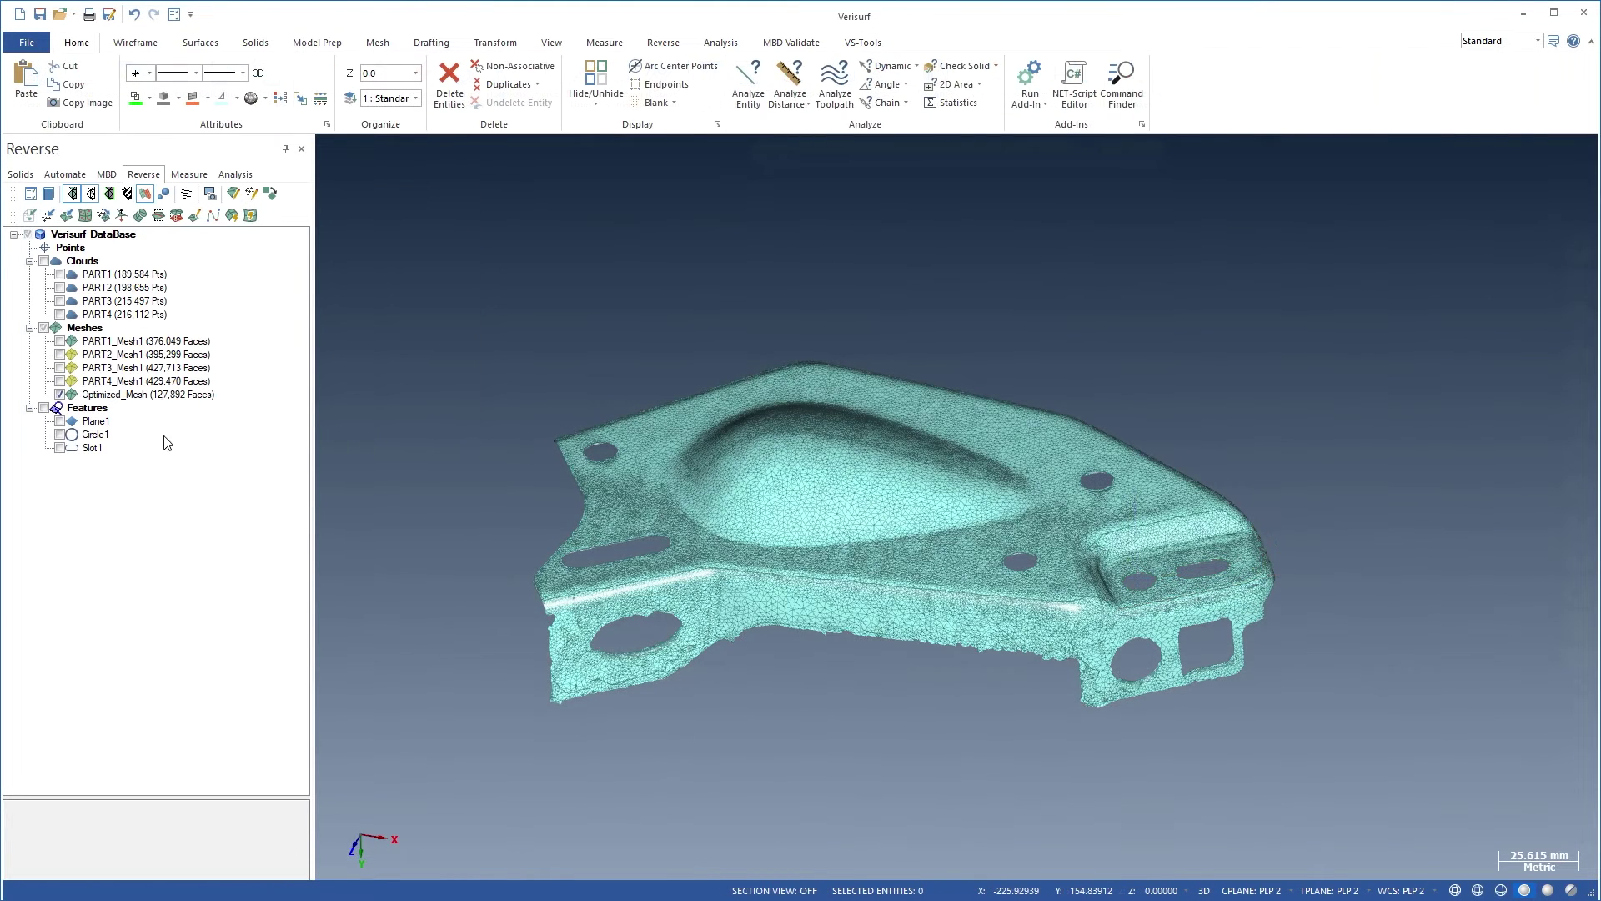
Edit Optimized_Mesh and filter its selected flat top face down to 116,268 faces.
right_click(163, 399)
mouse_move(204, 464)
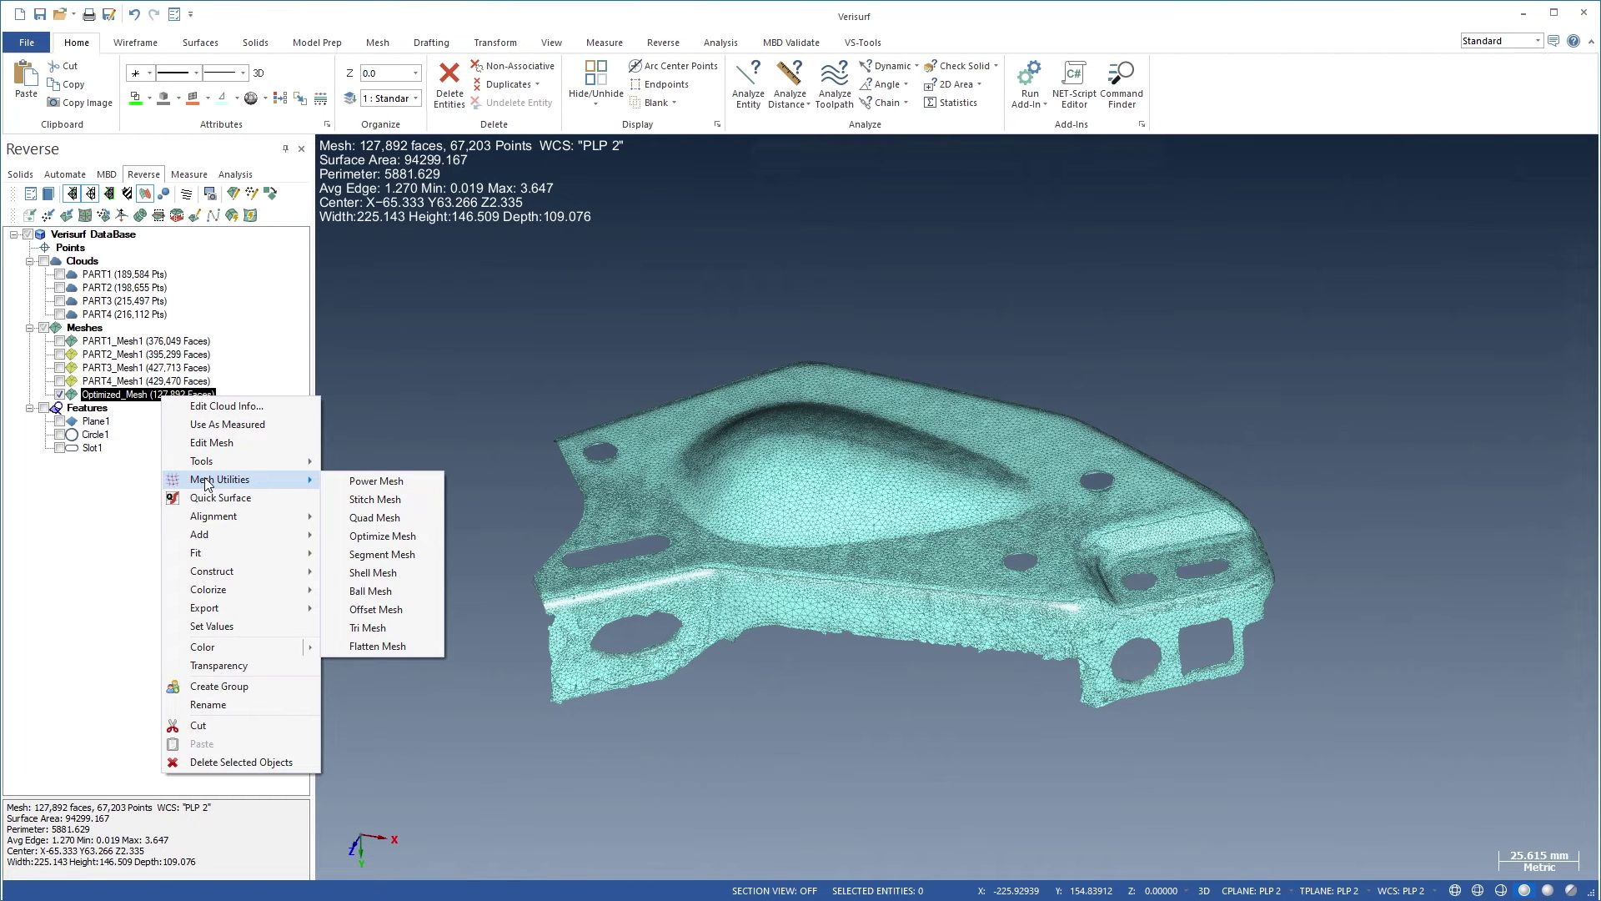
click(210, 443)
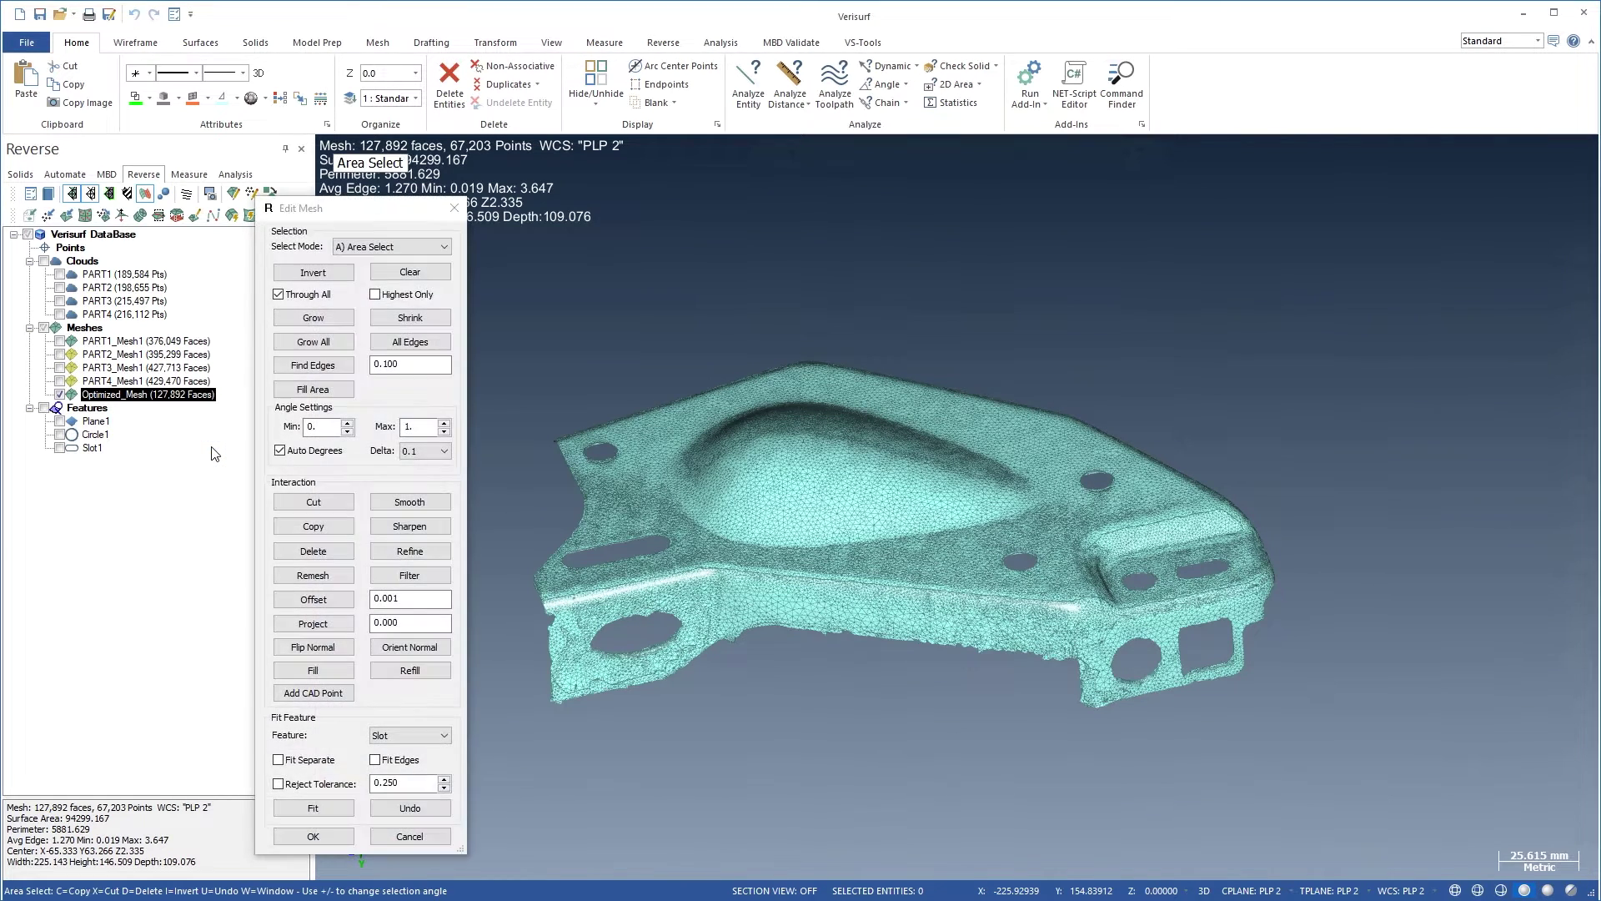
click(619, 507)
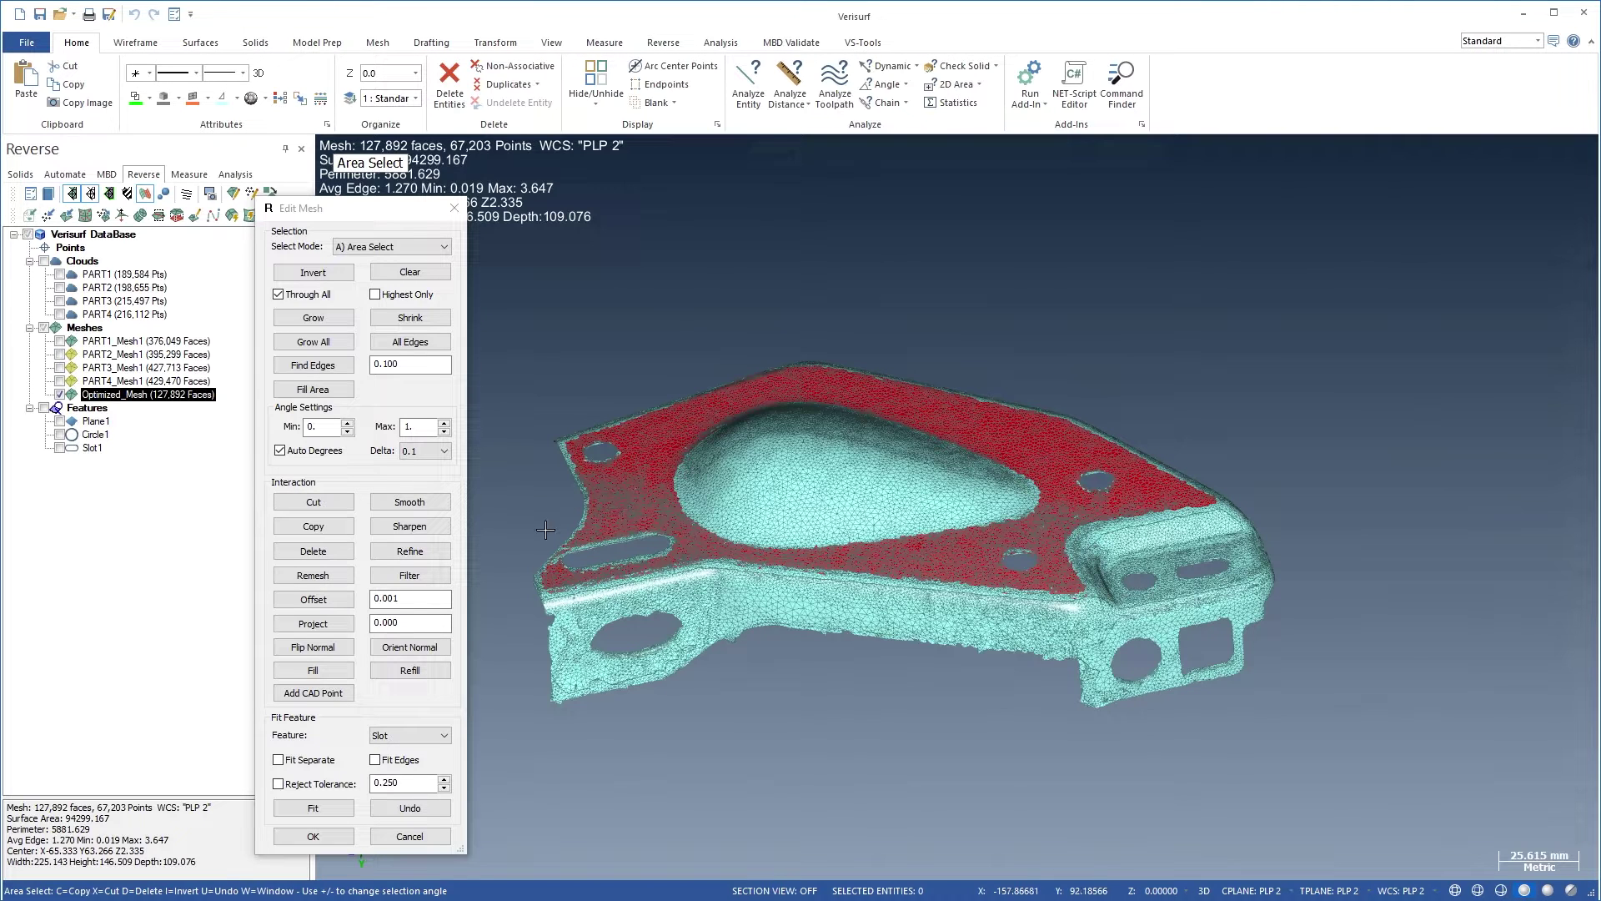
click(434, 577)
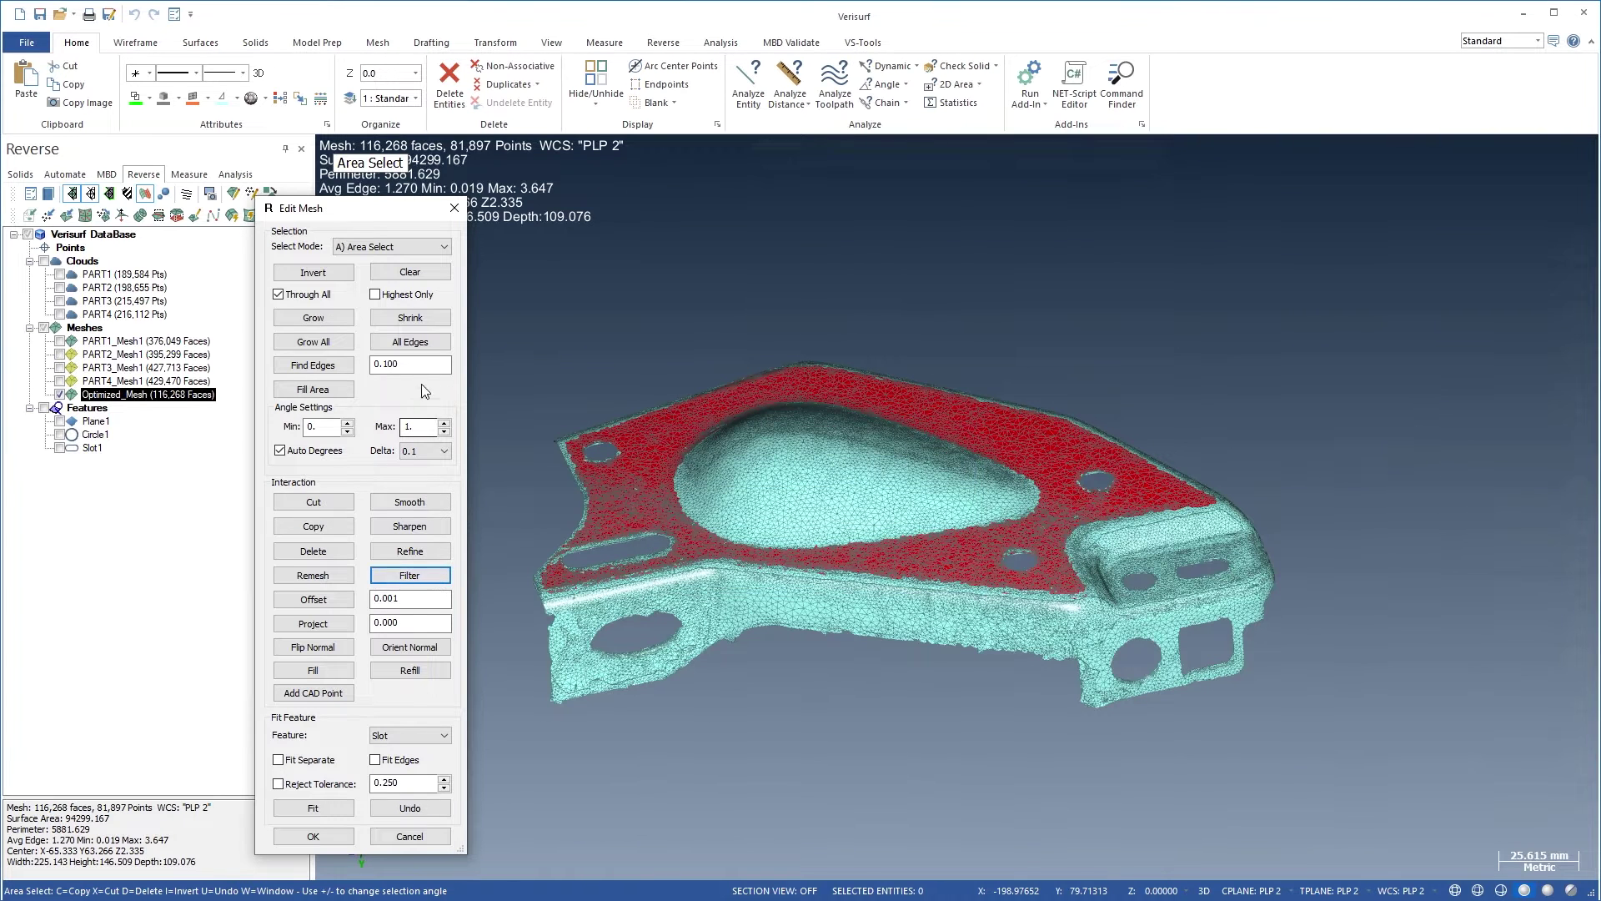
Clear the selection, then select and smooth the dome area.
click(424, 274)
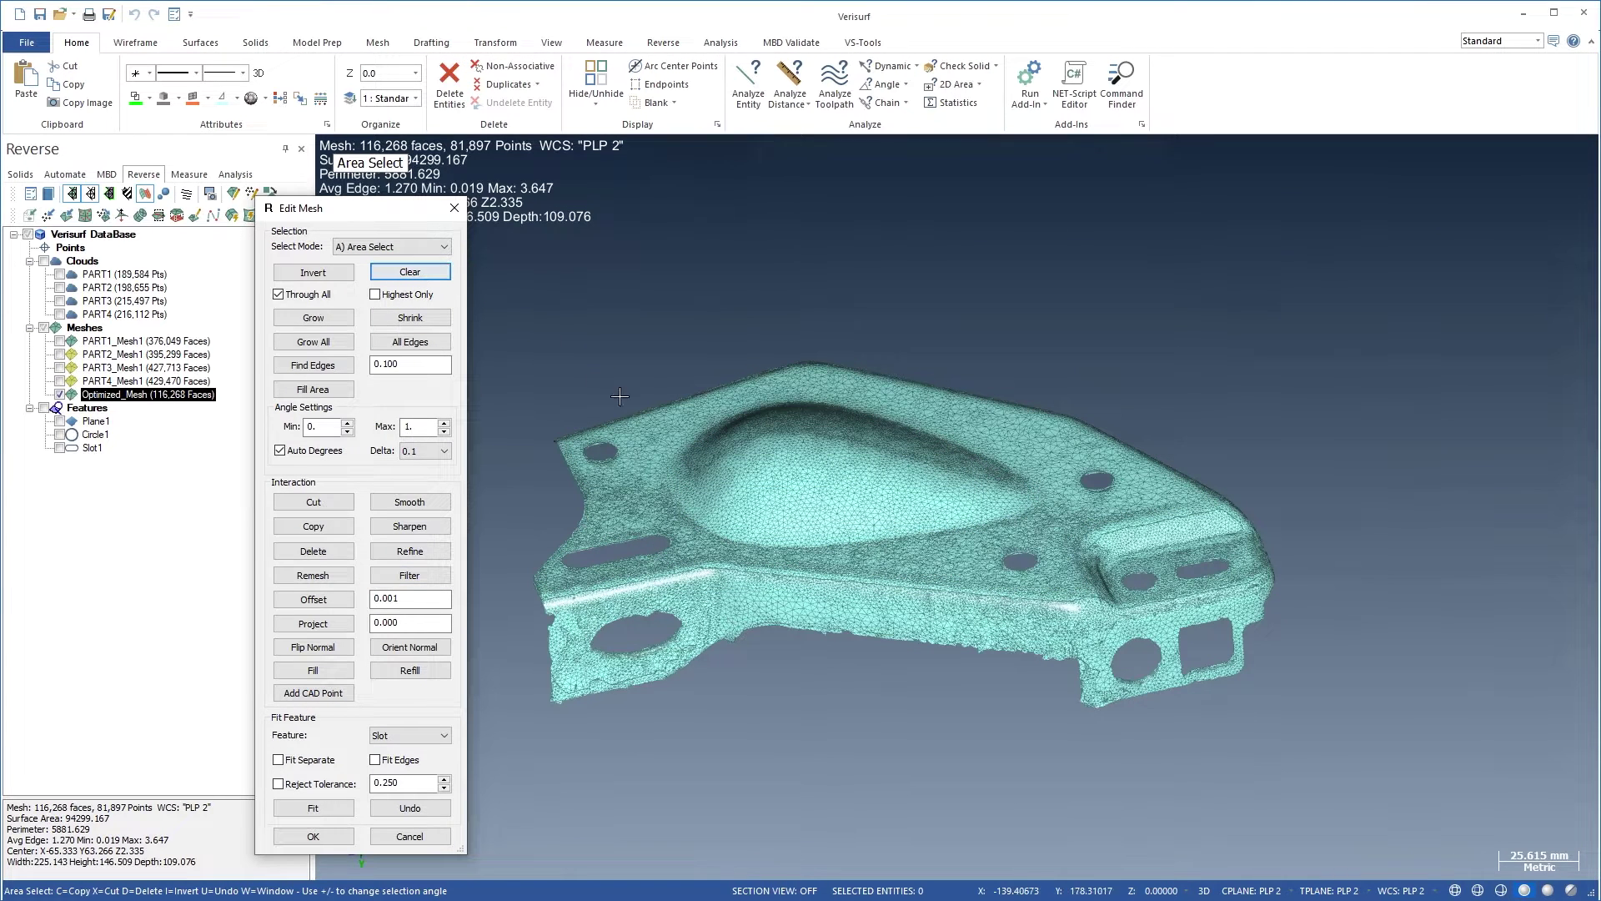
click(703, 450)
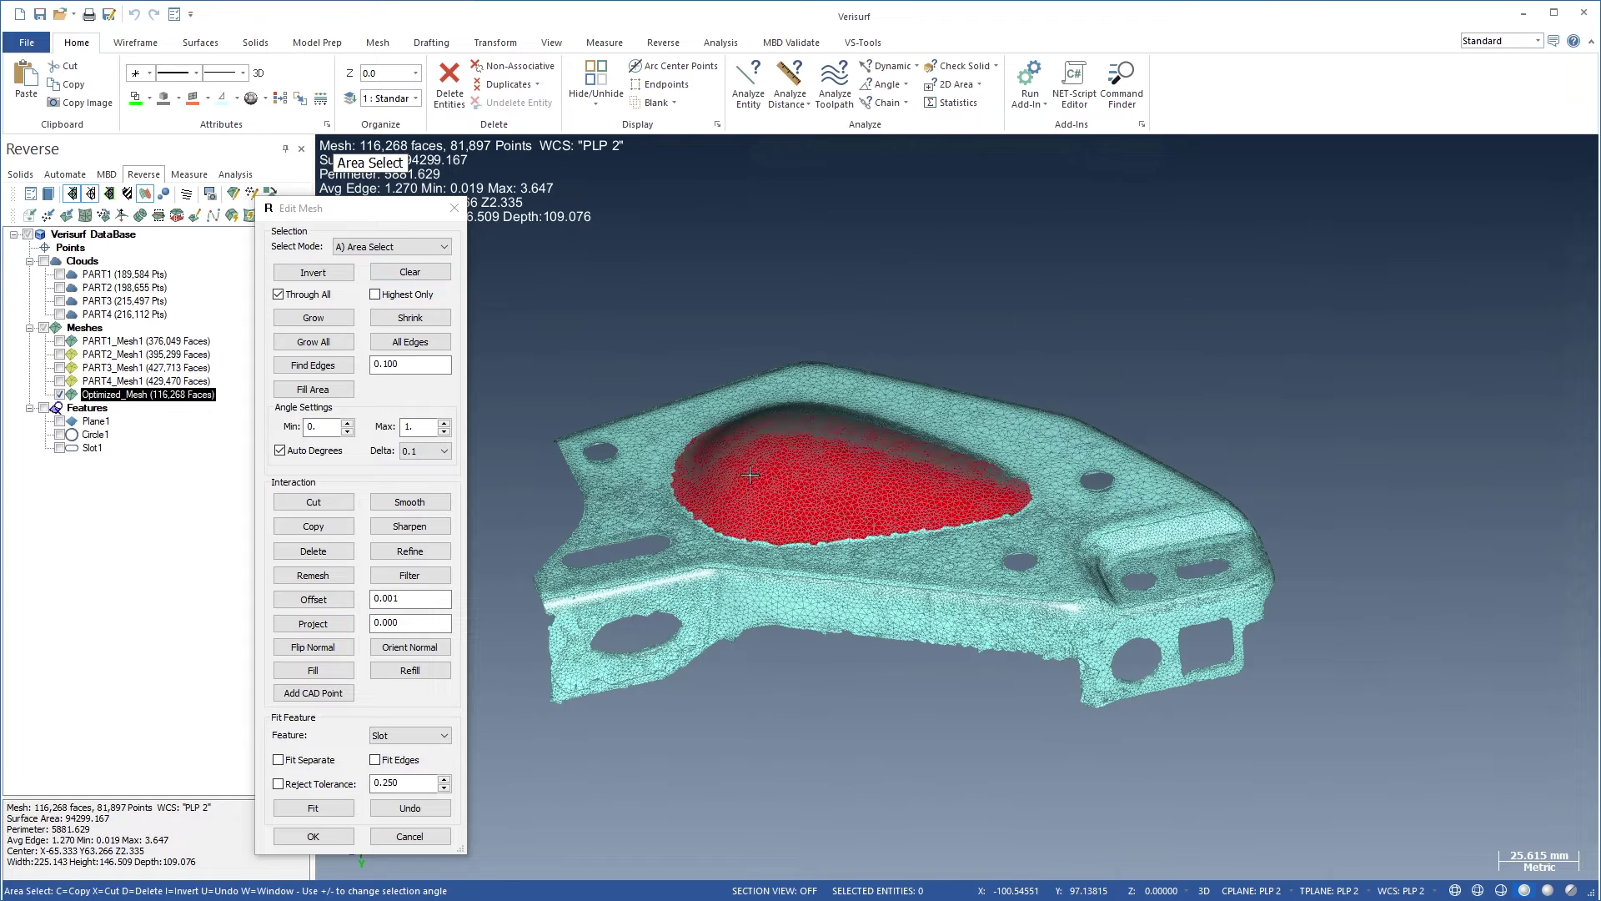
click(433, 504)
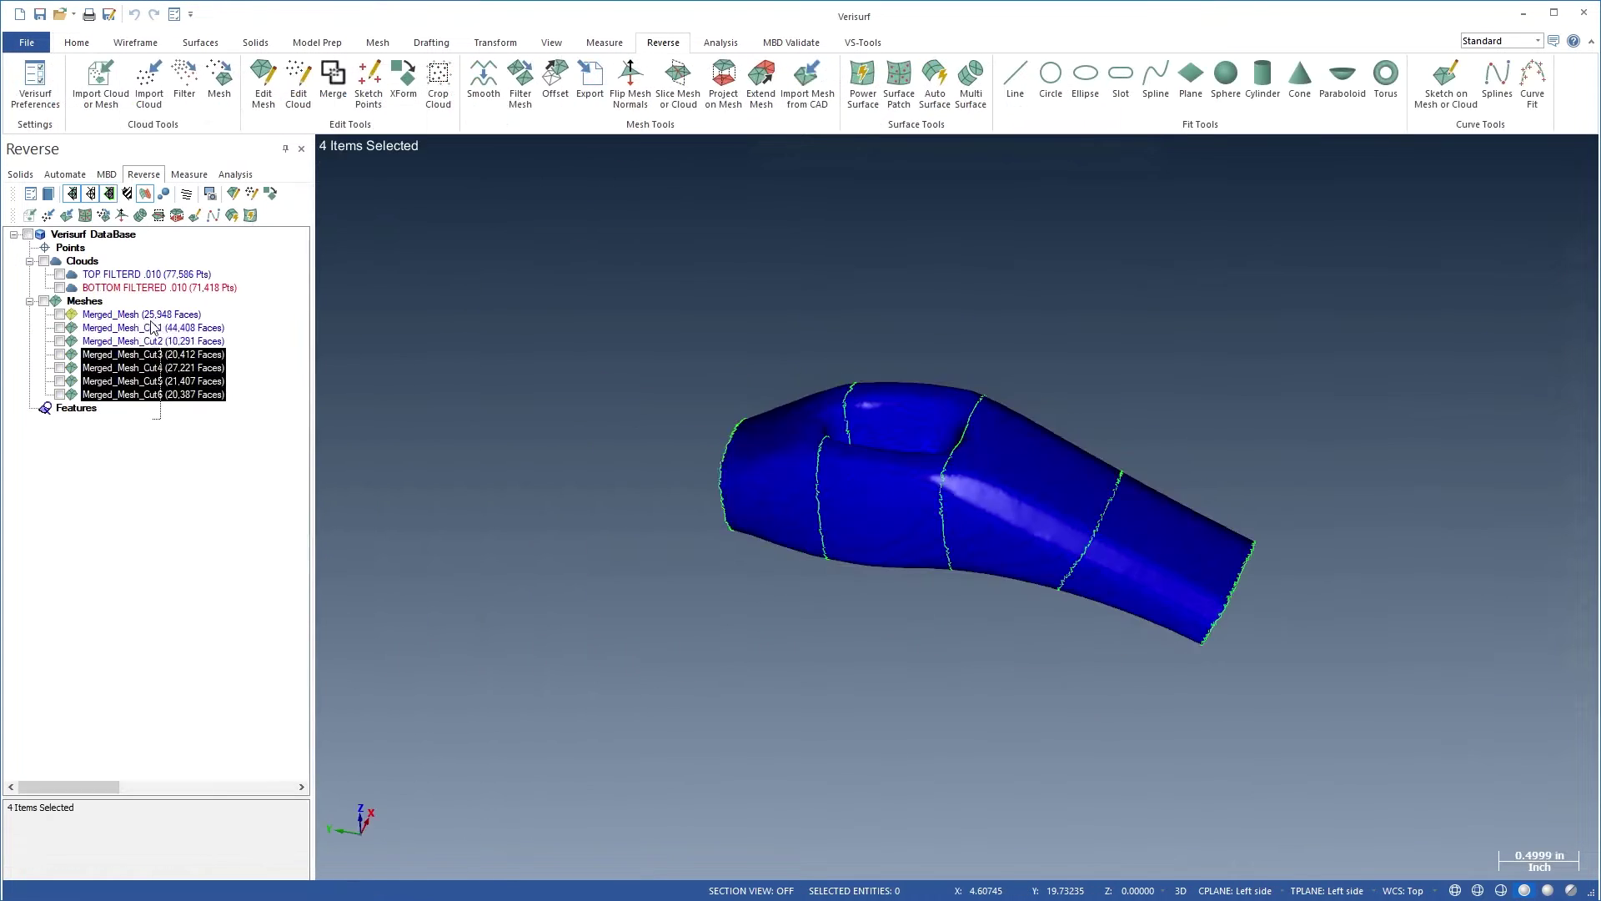
Create stitched, quad, optimized and power mesh versions of the hammer scan, then select the block's lower side face.
right_click(151, 316)
mouse_move(224, 398)
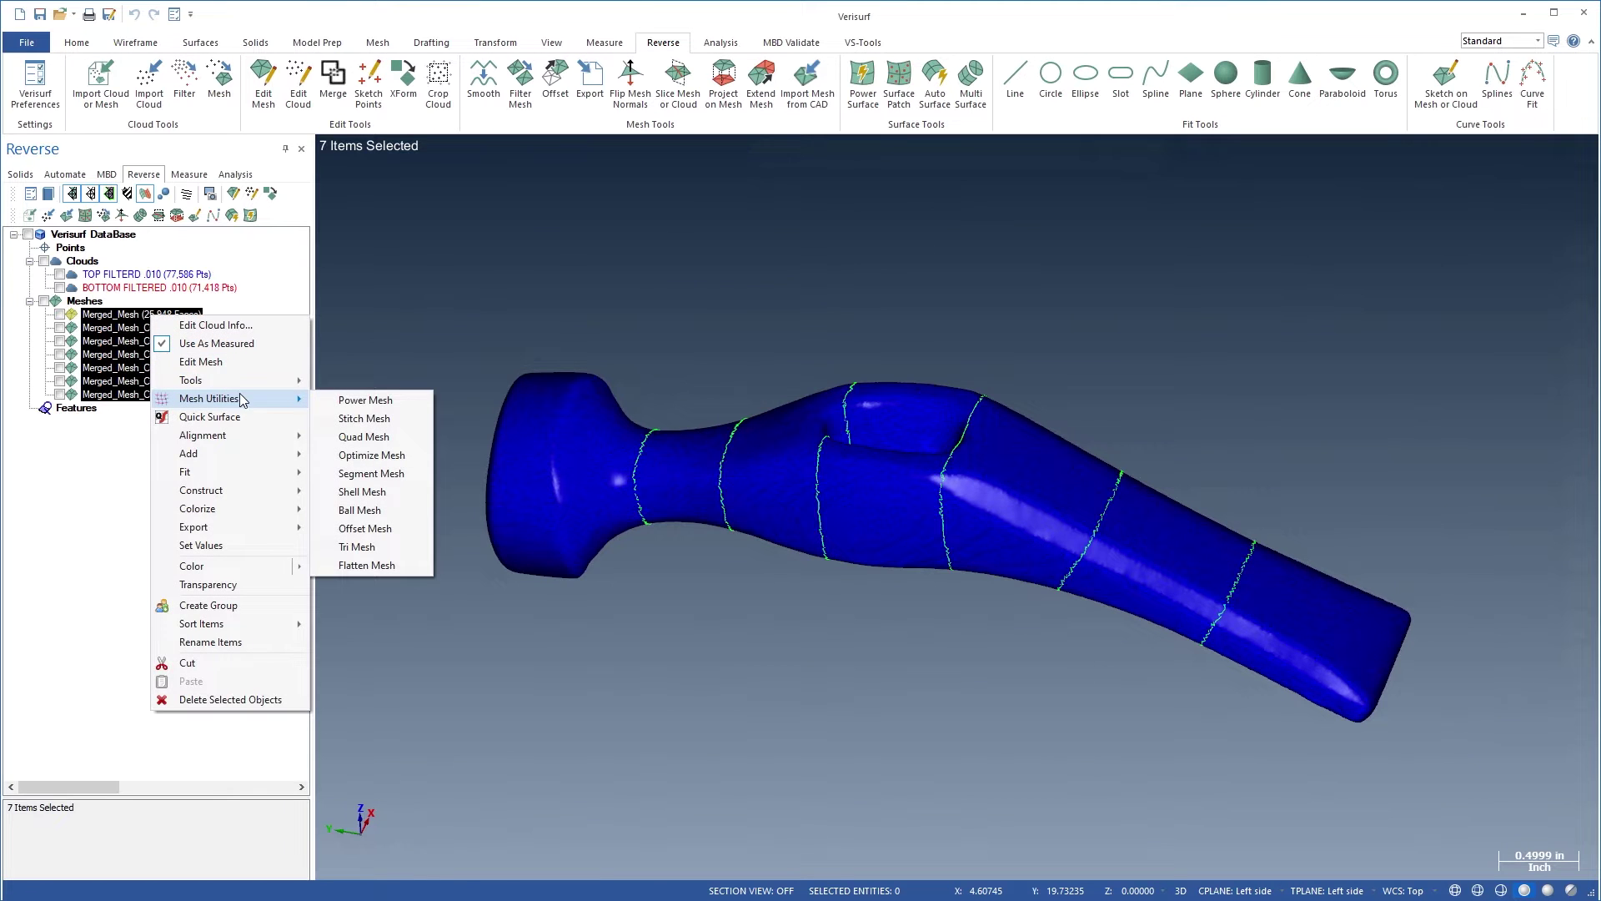
click(356, 419)
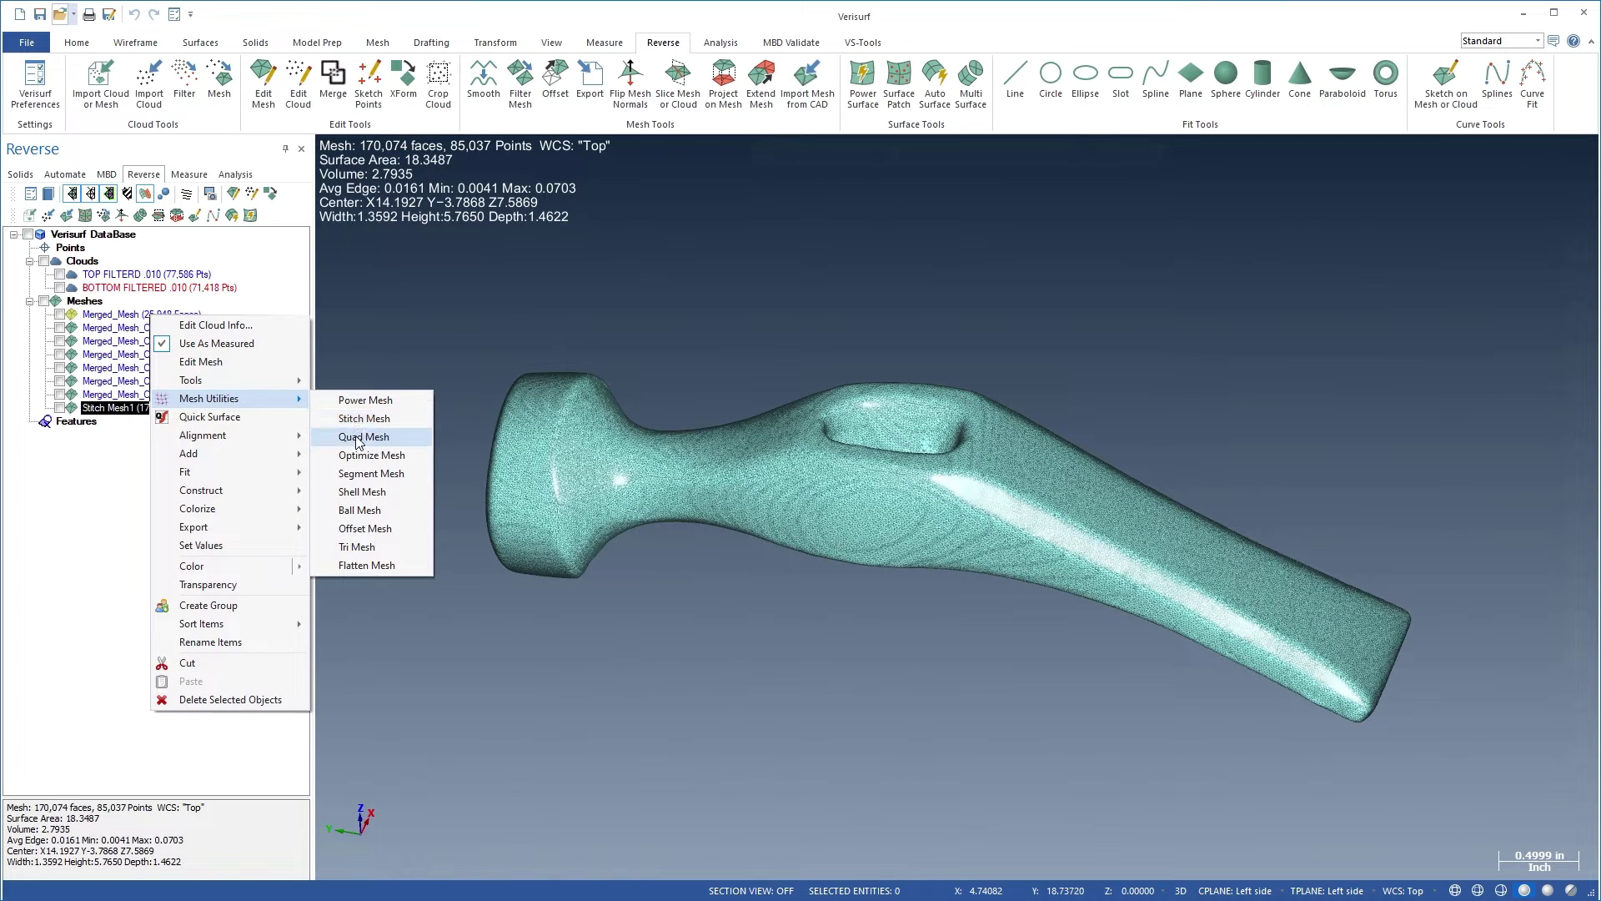
click(358, 442)
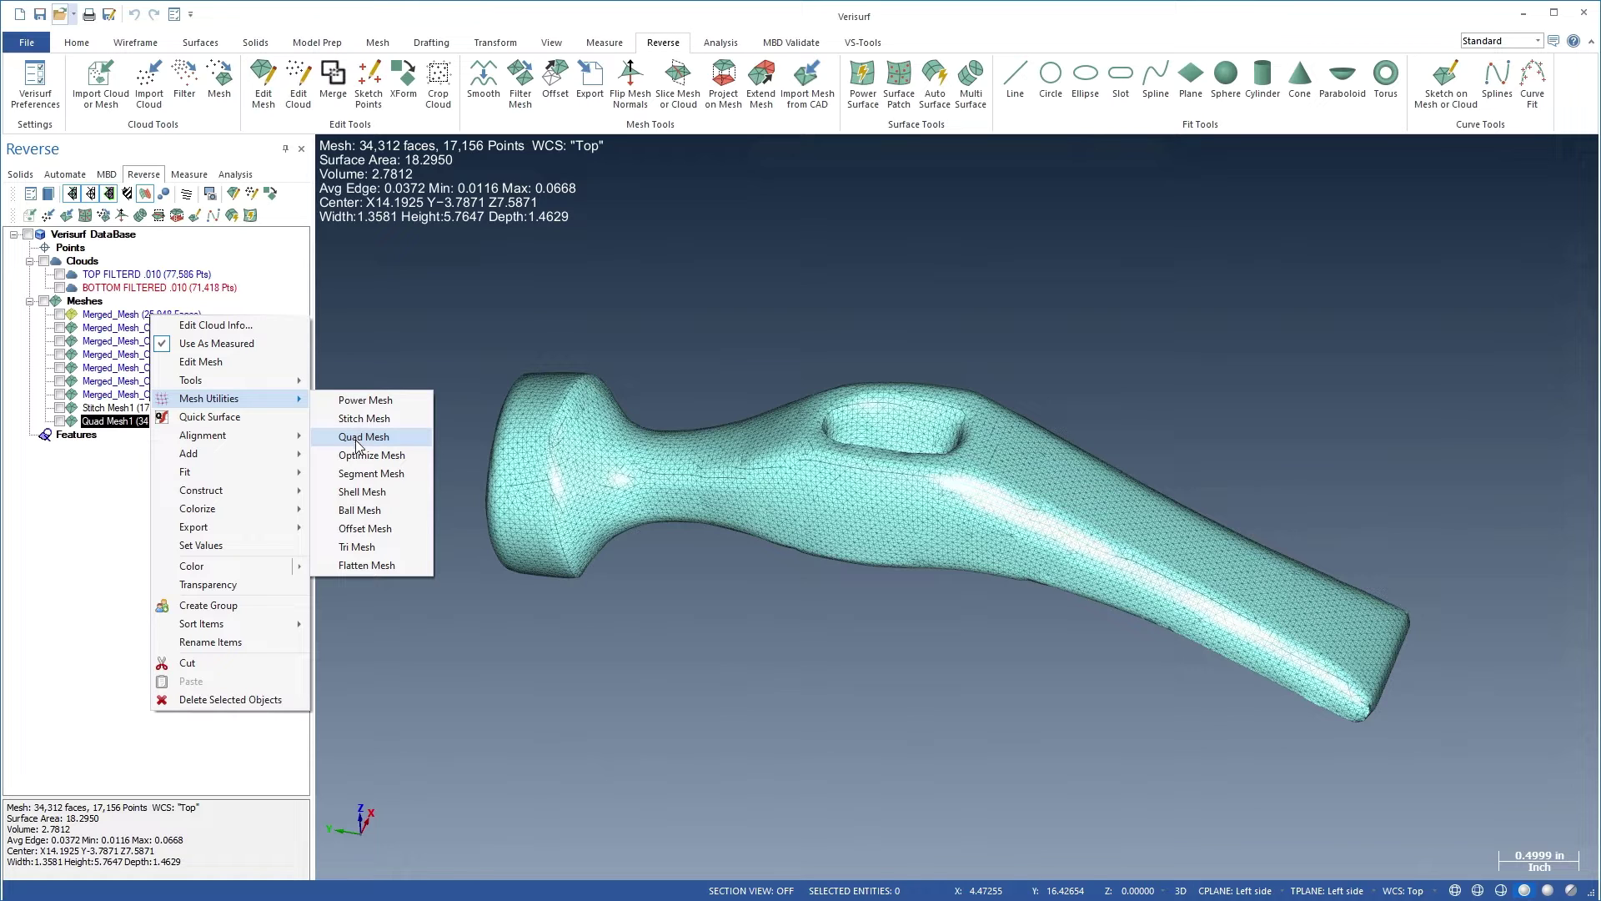
click(356, 458)
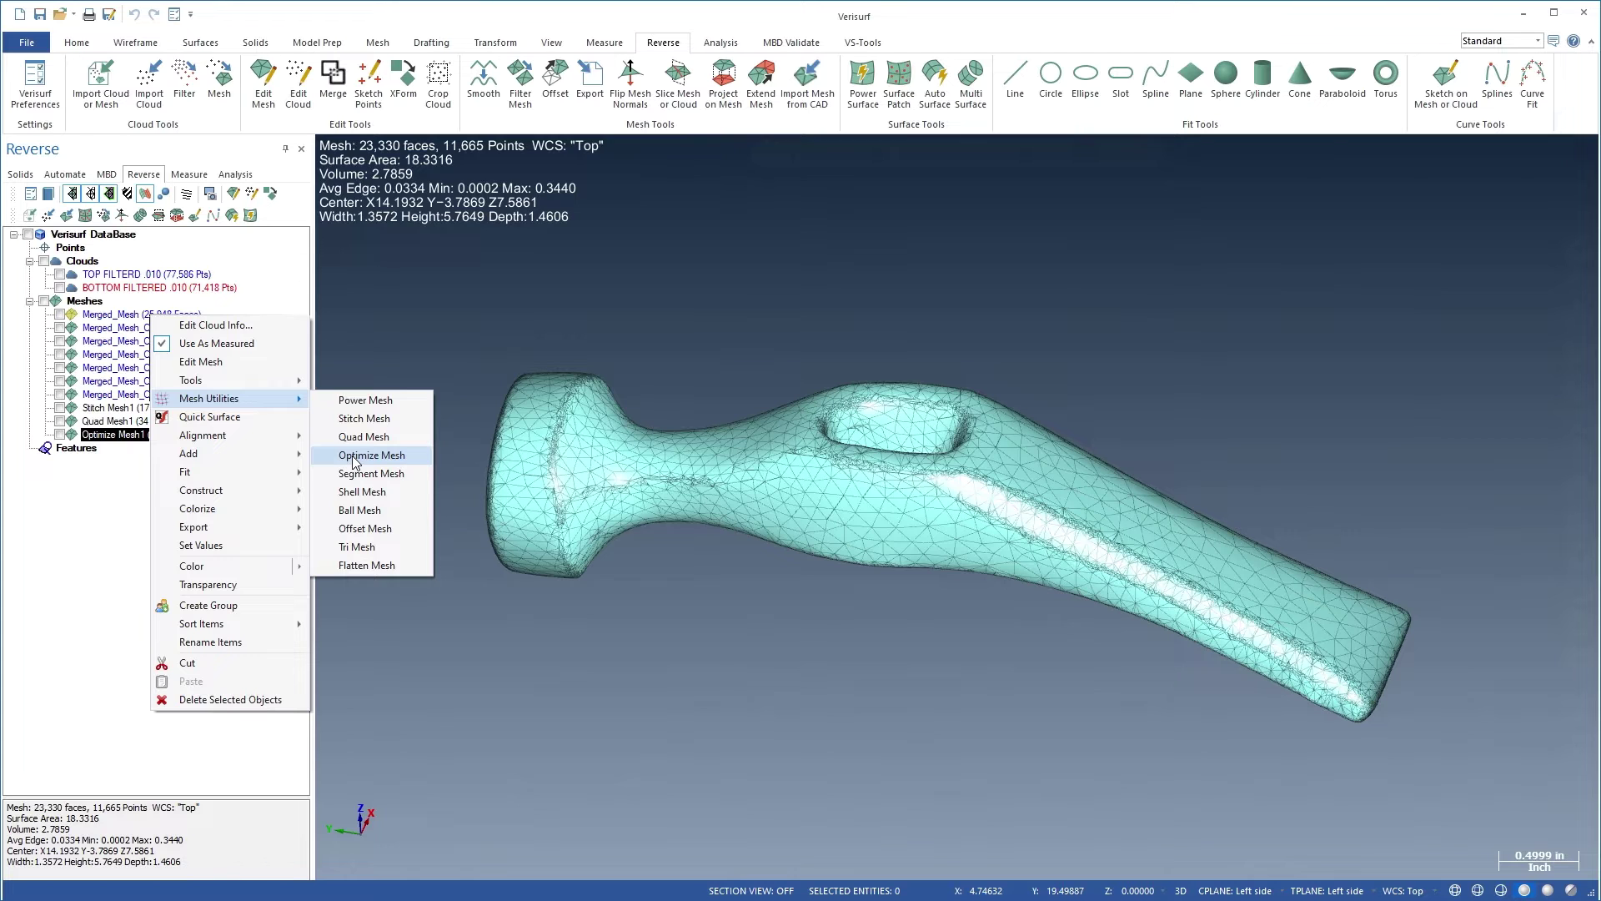
click(360, 403)
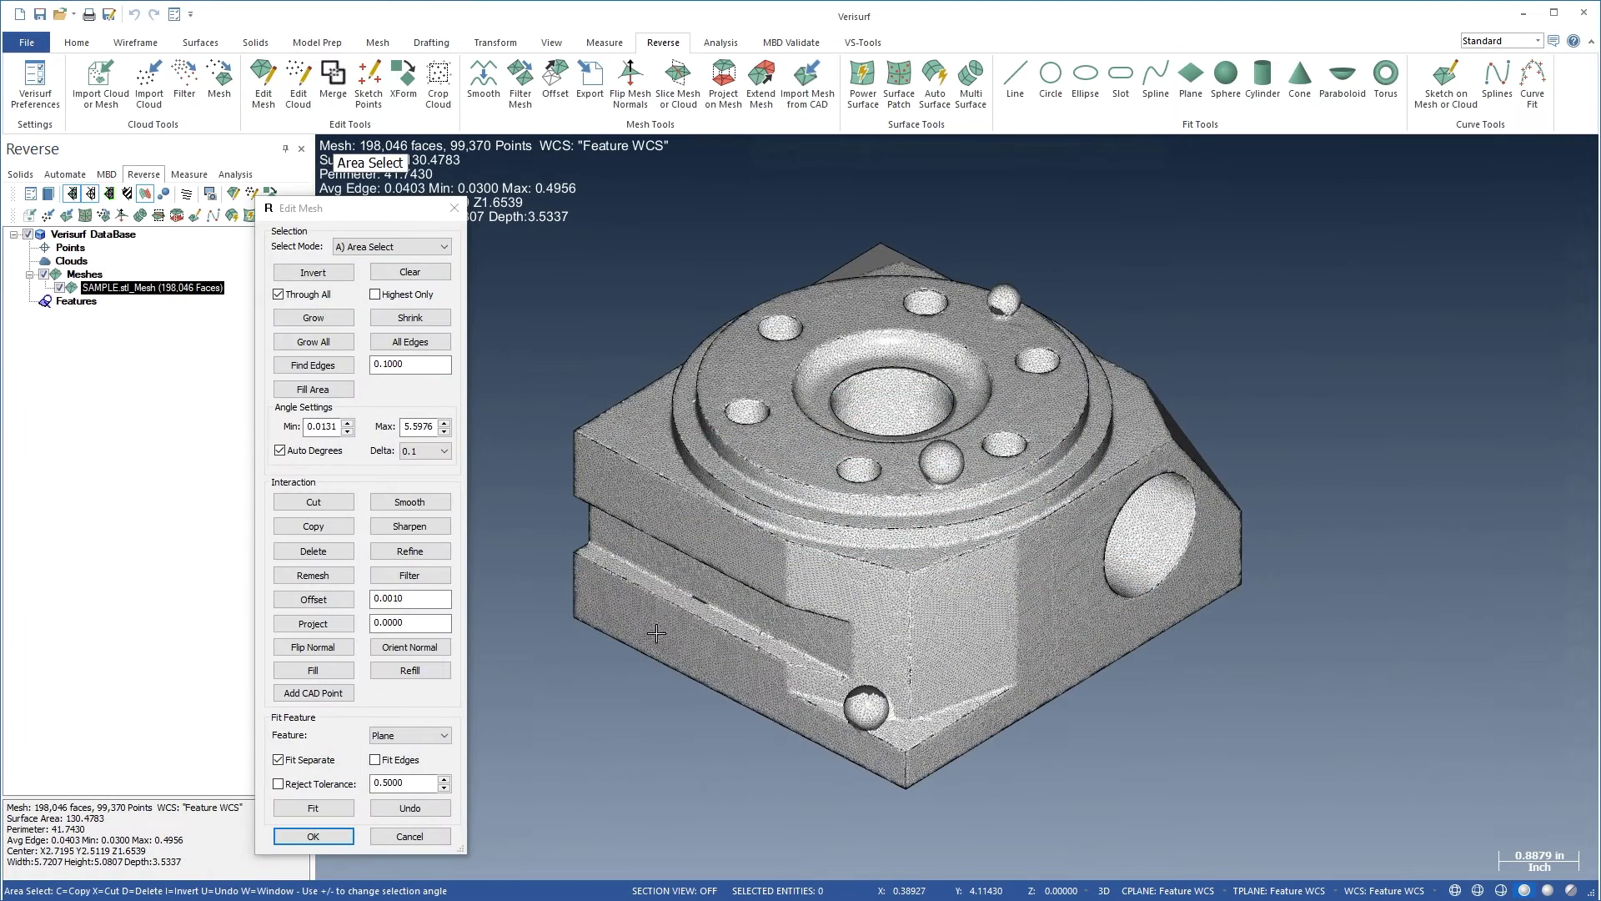
click(649, 635)
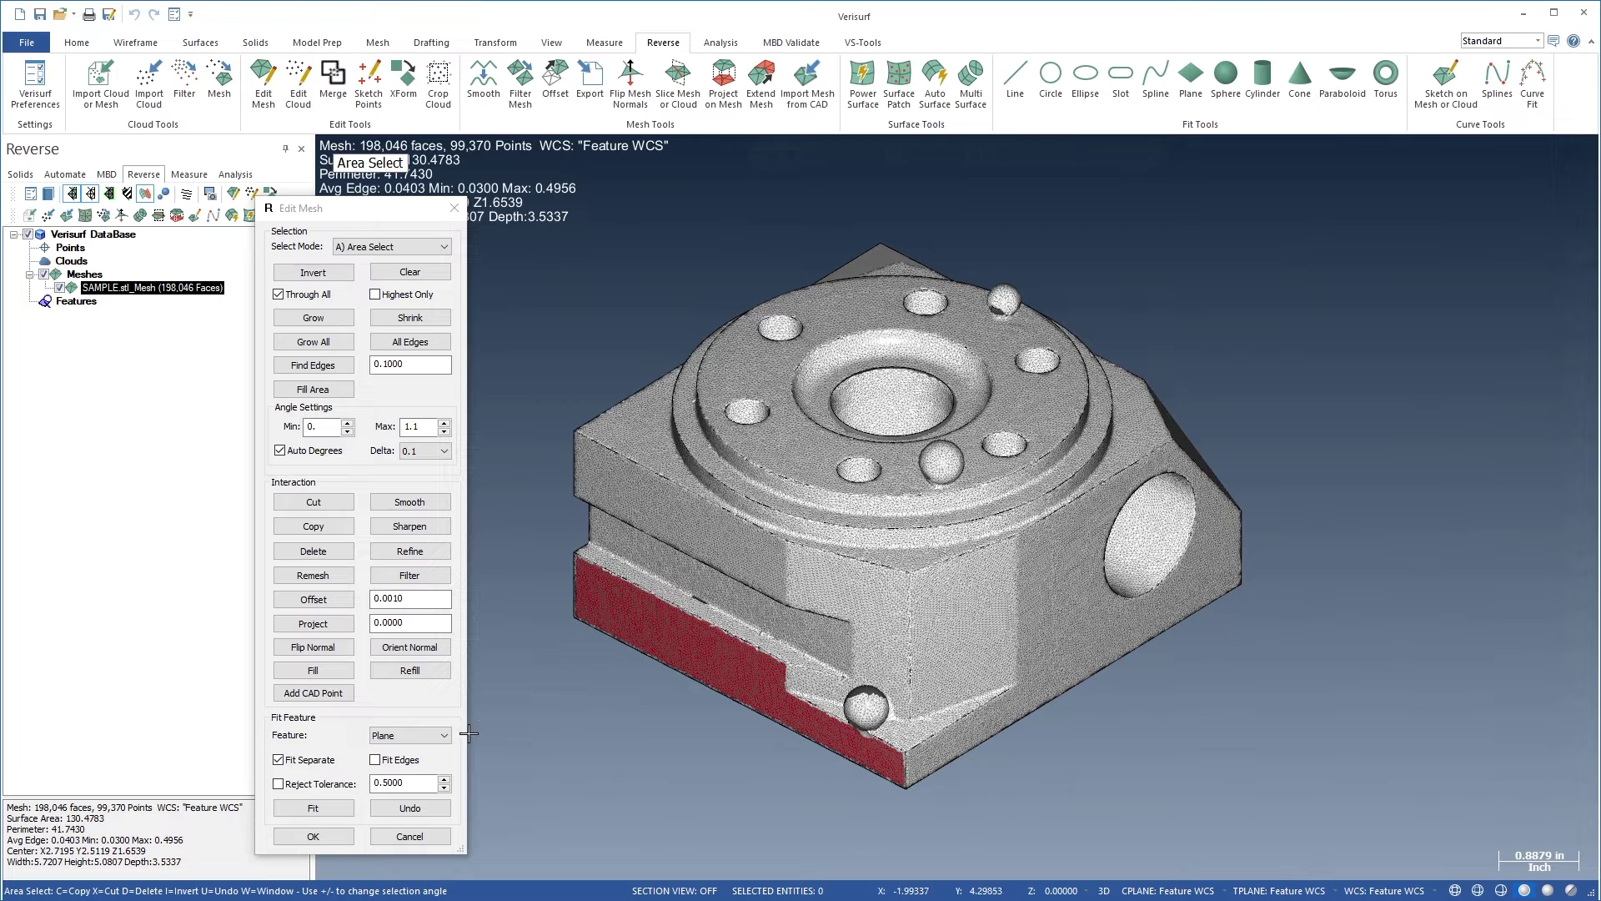
Fit a plane to the lower side face and a cylinder to the central bore.
click(313, 808)
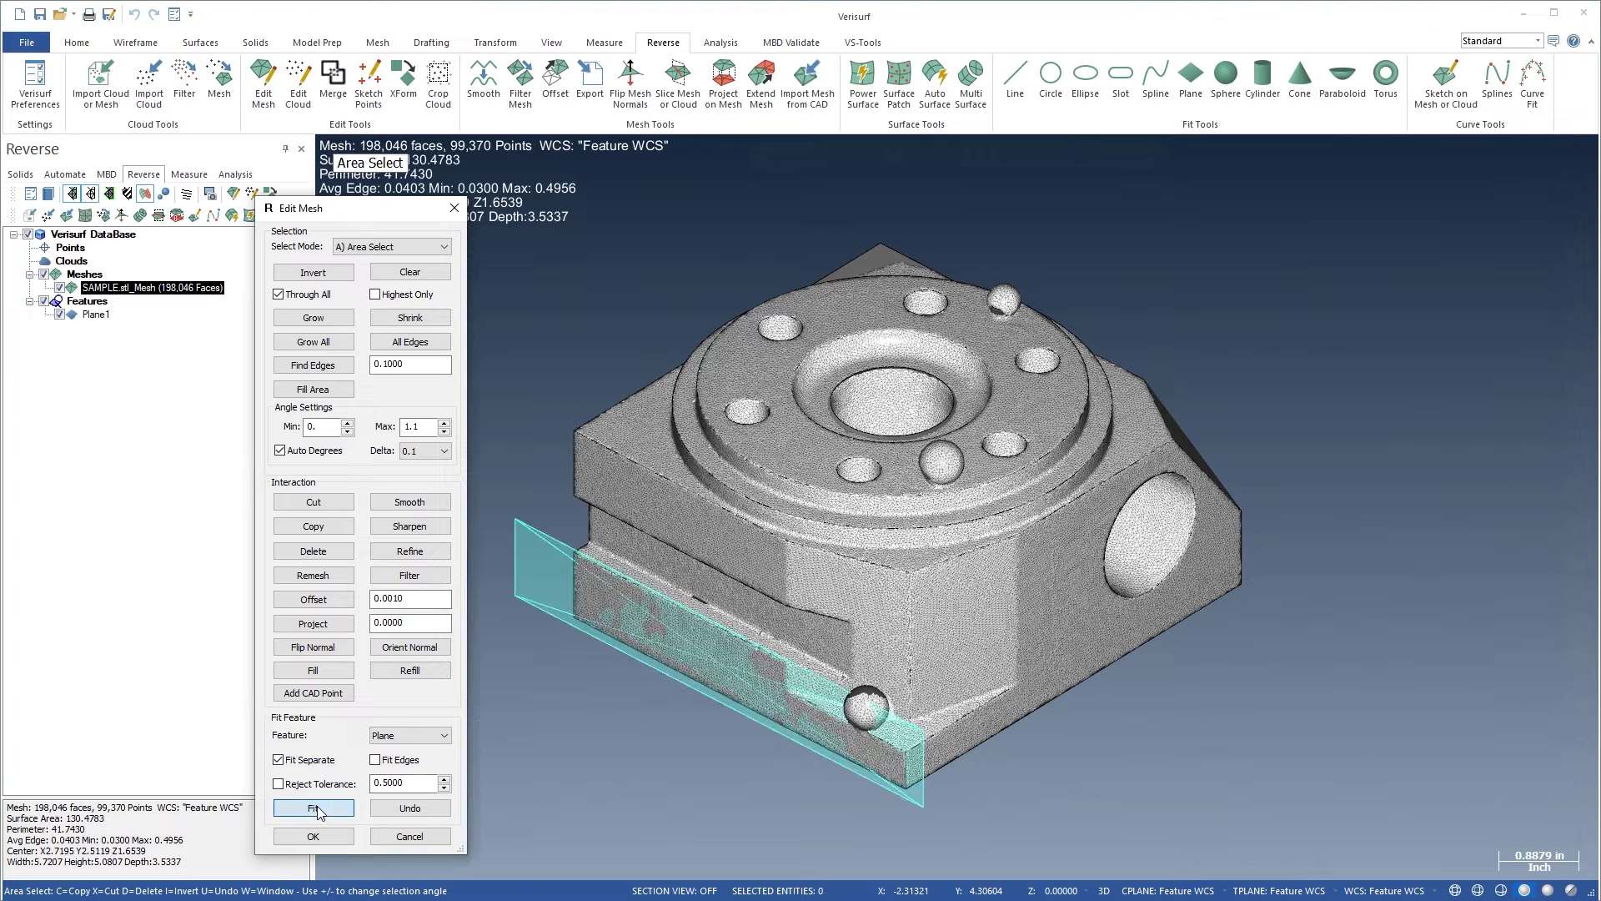
click(887, 403)
click(412, 735)
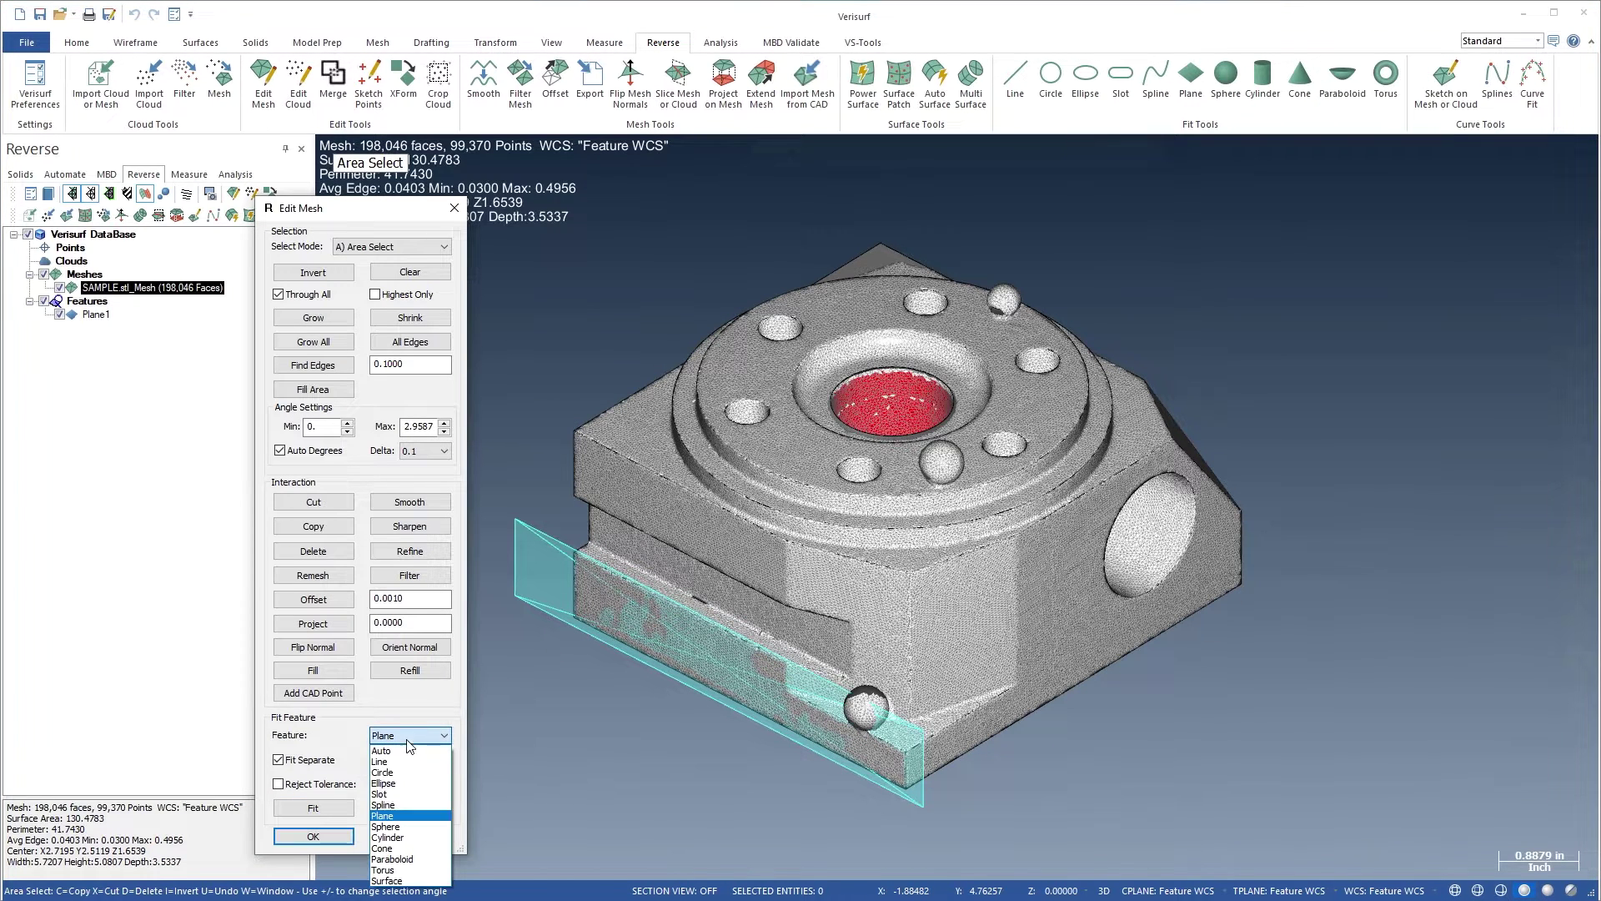
click(377, 832)
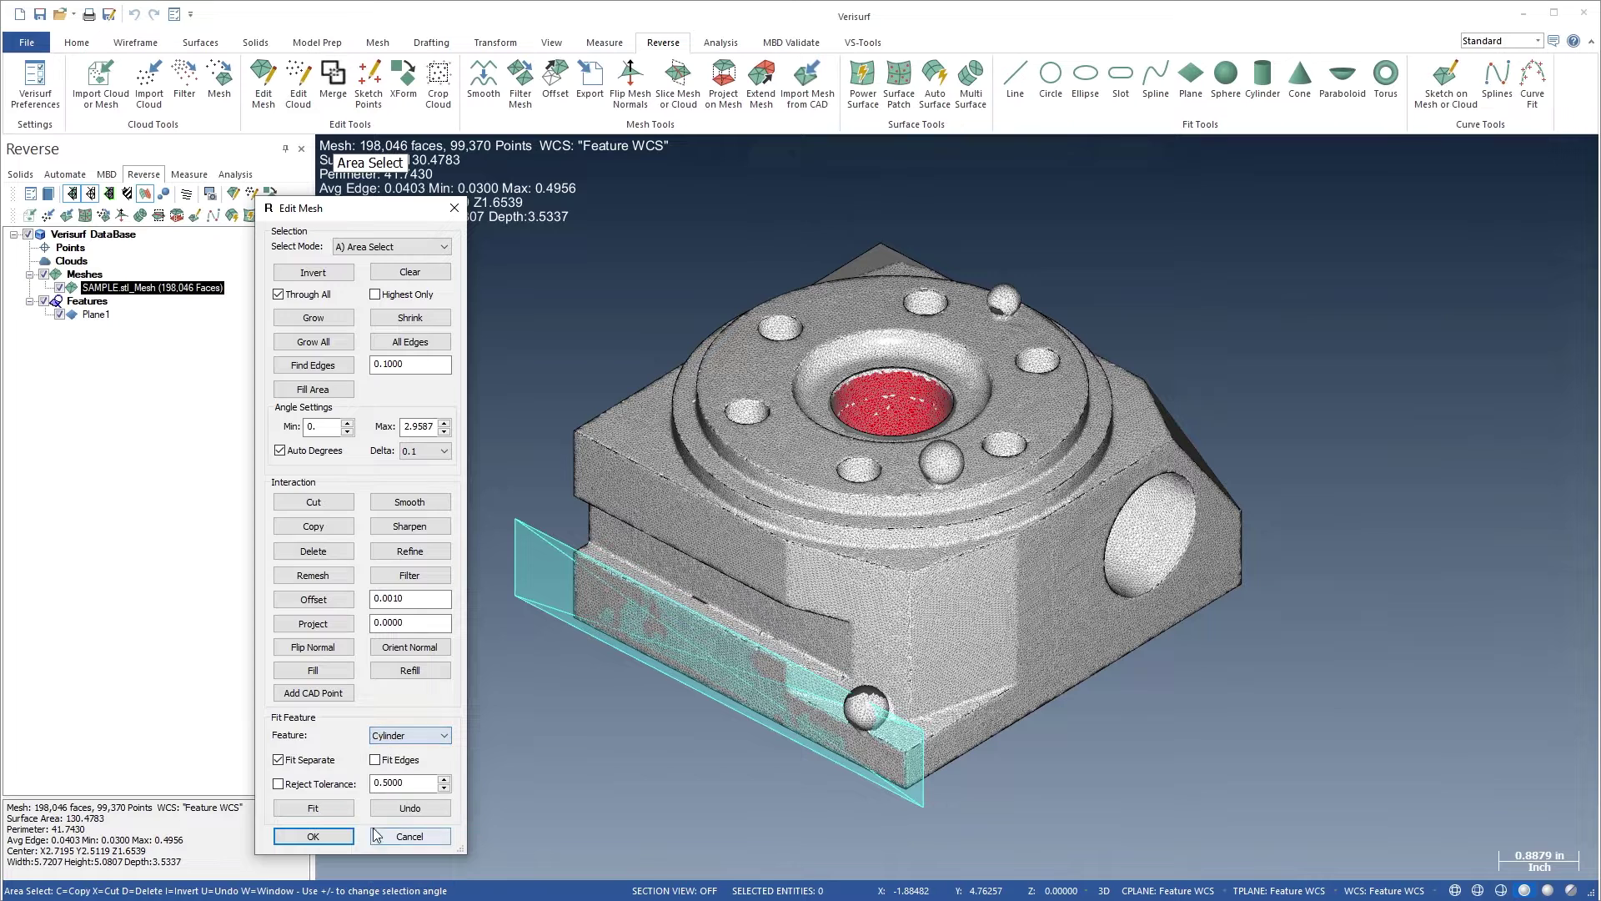
click(313, 807)
Auto-fit the remaining selected faces as separate features.
click(403, 738)
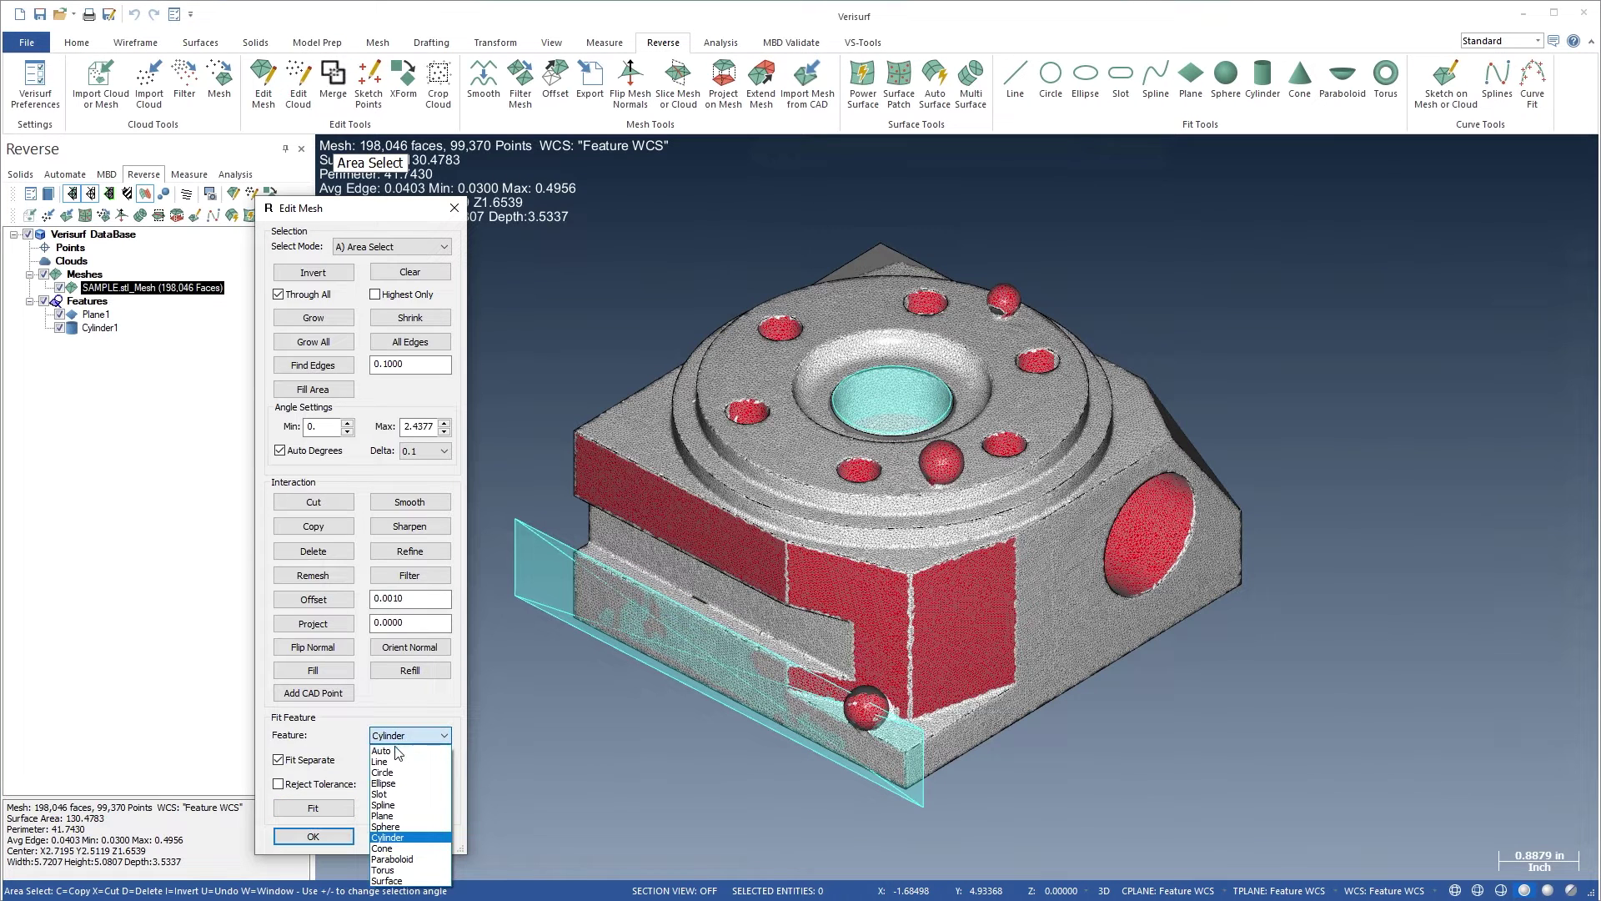
click(398, 751)
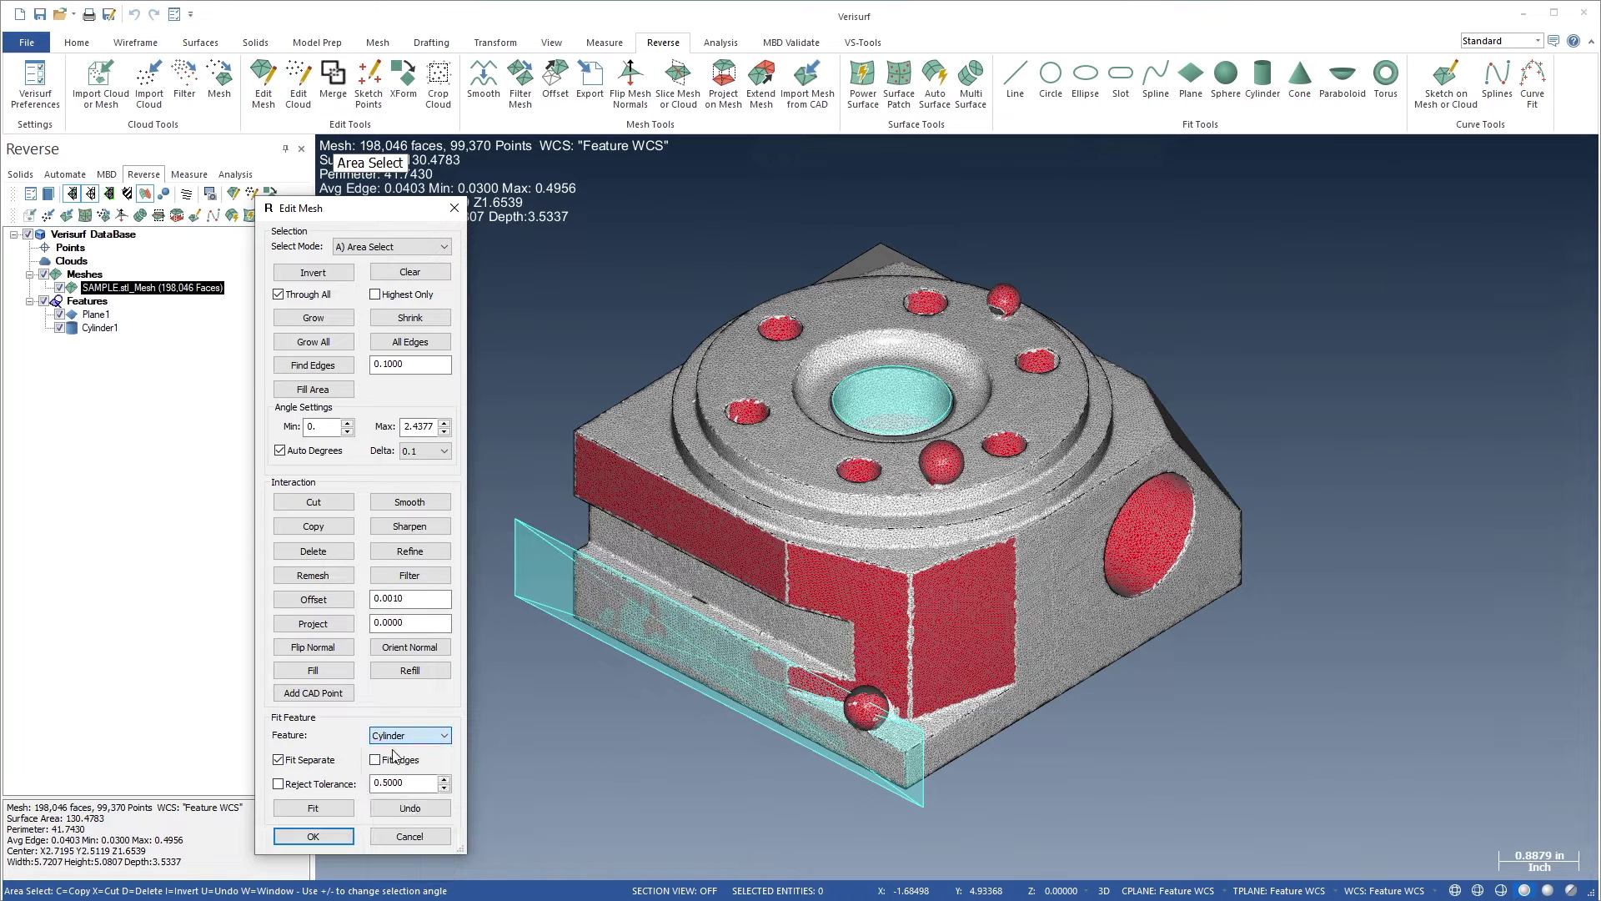
click(314, 807)
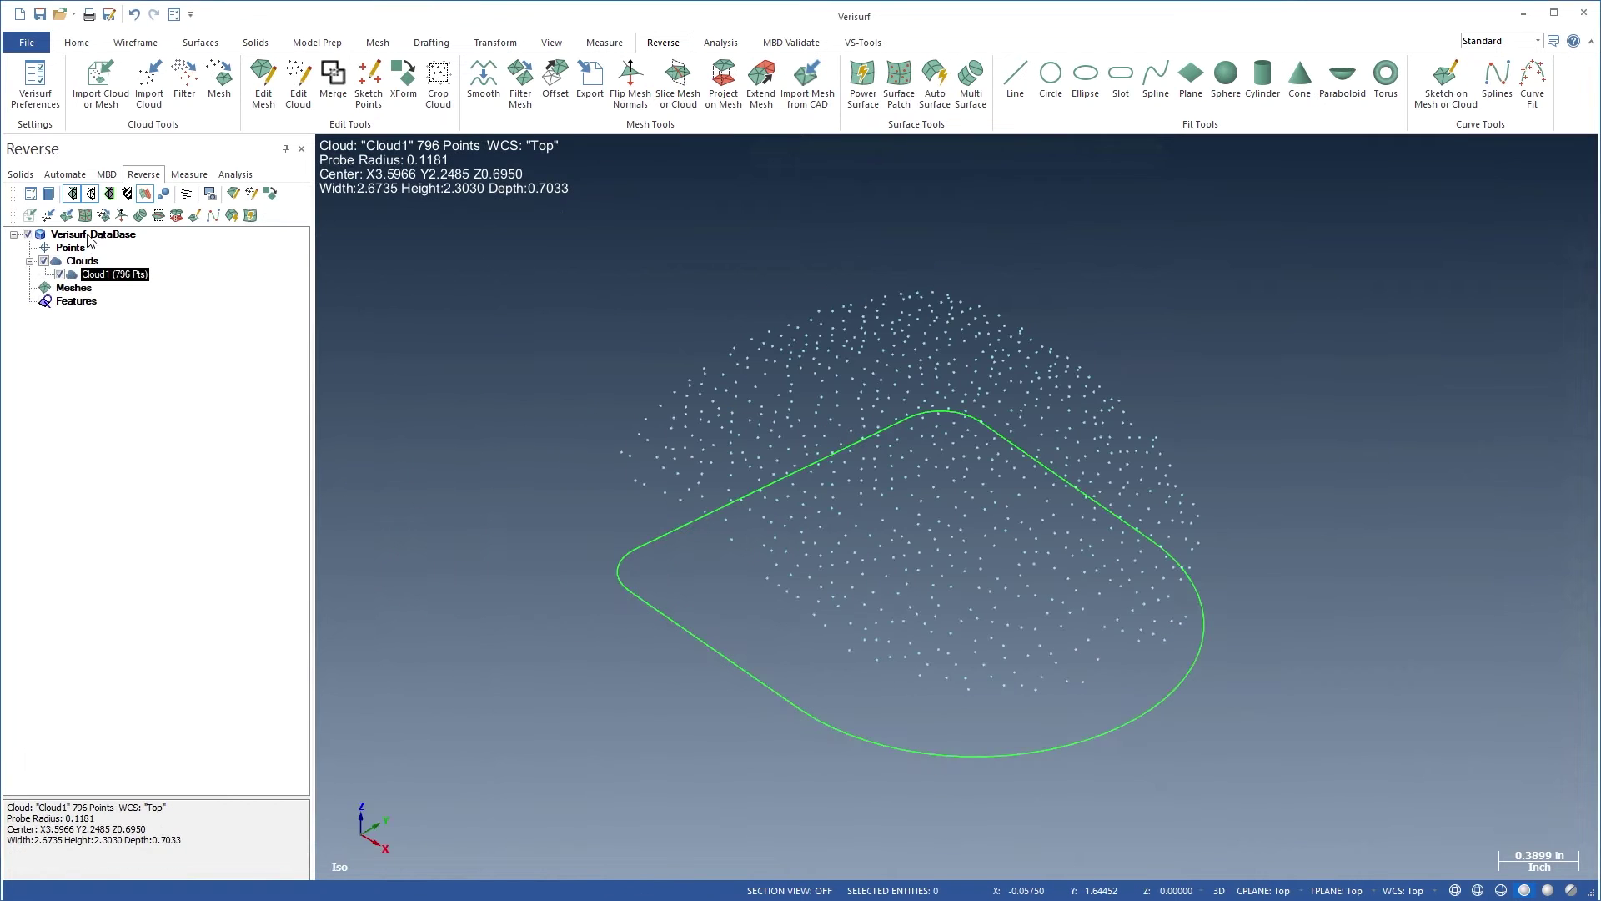
Fit a surface patch to the point cloud, auto-surface the Y-shaped pipe, and pick the copied part scan.
click(84, 216)
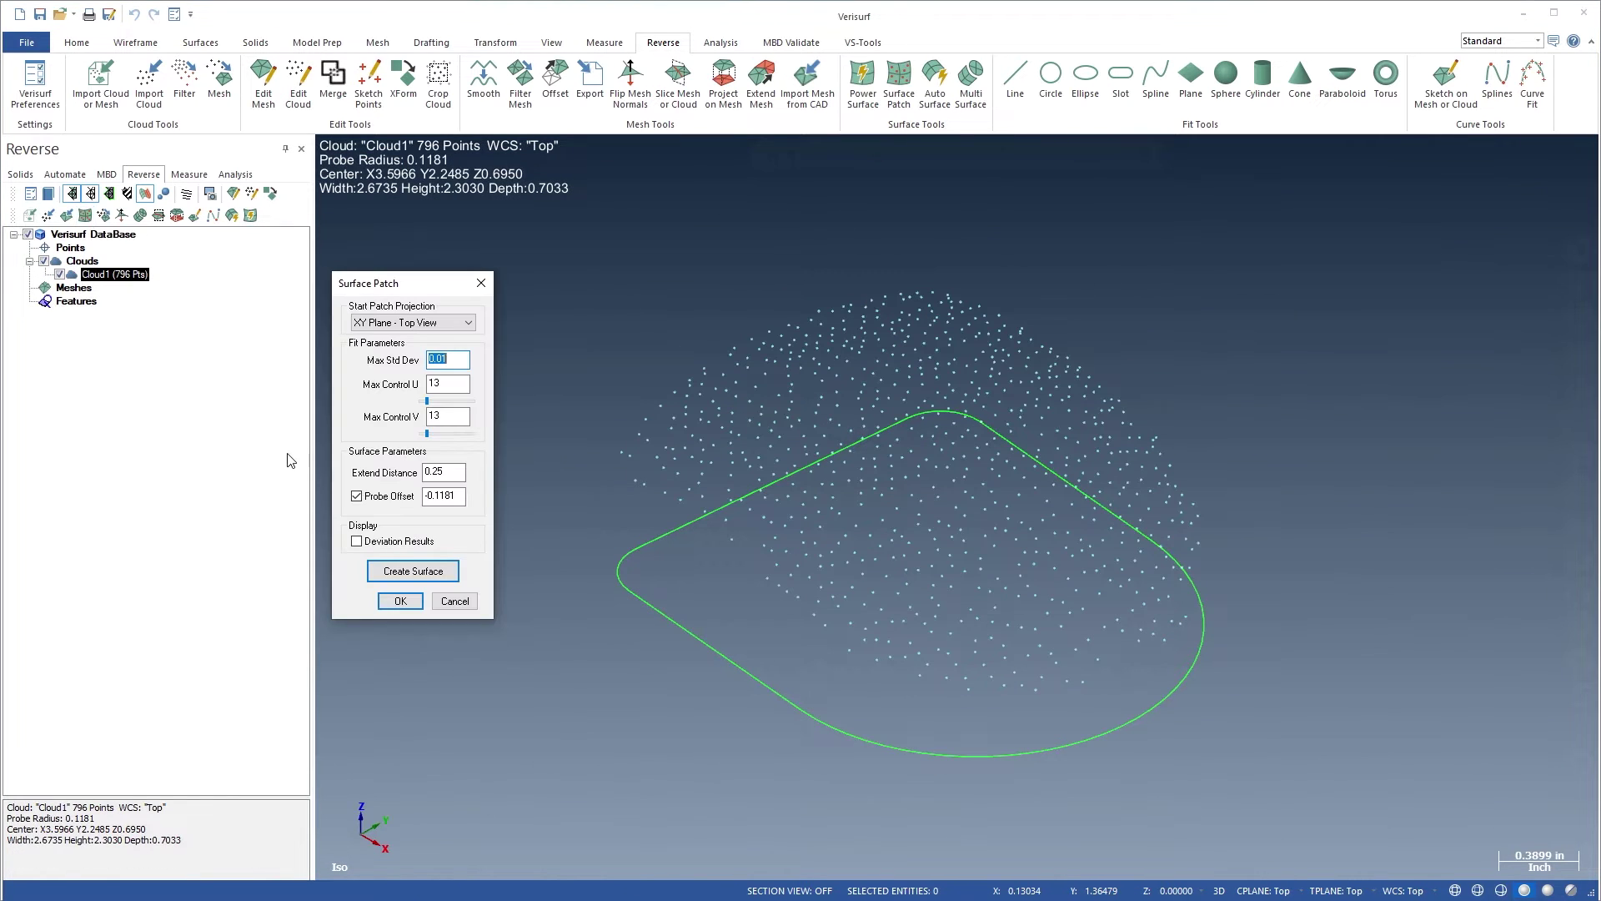
click(392, 572)
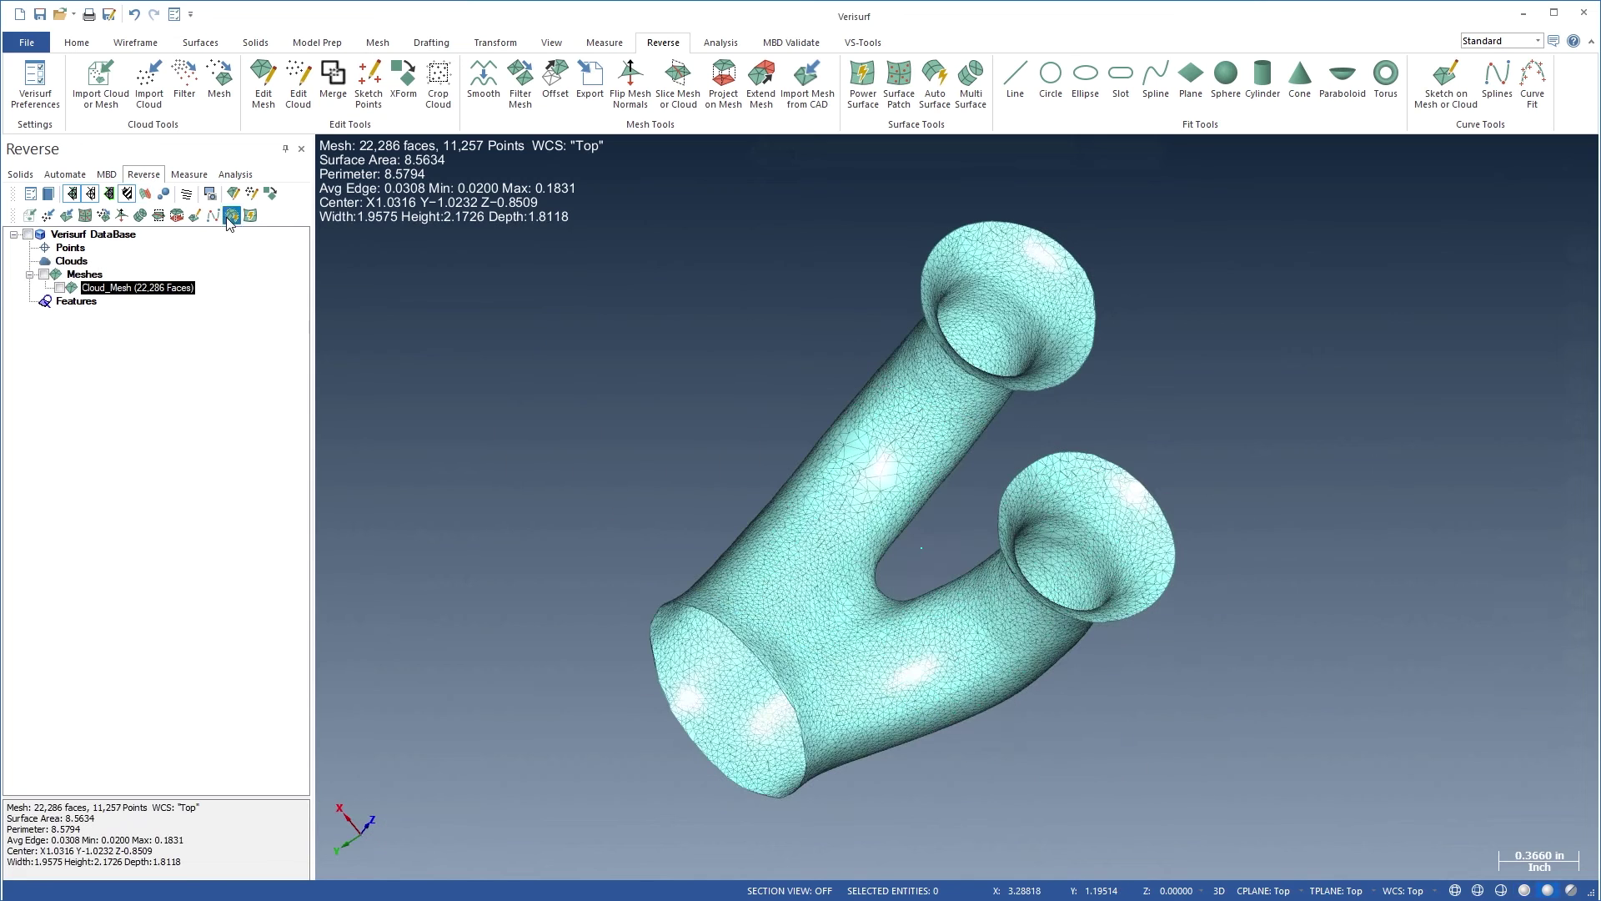
click(231, 216)
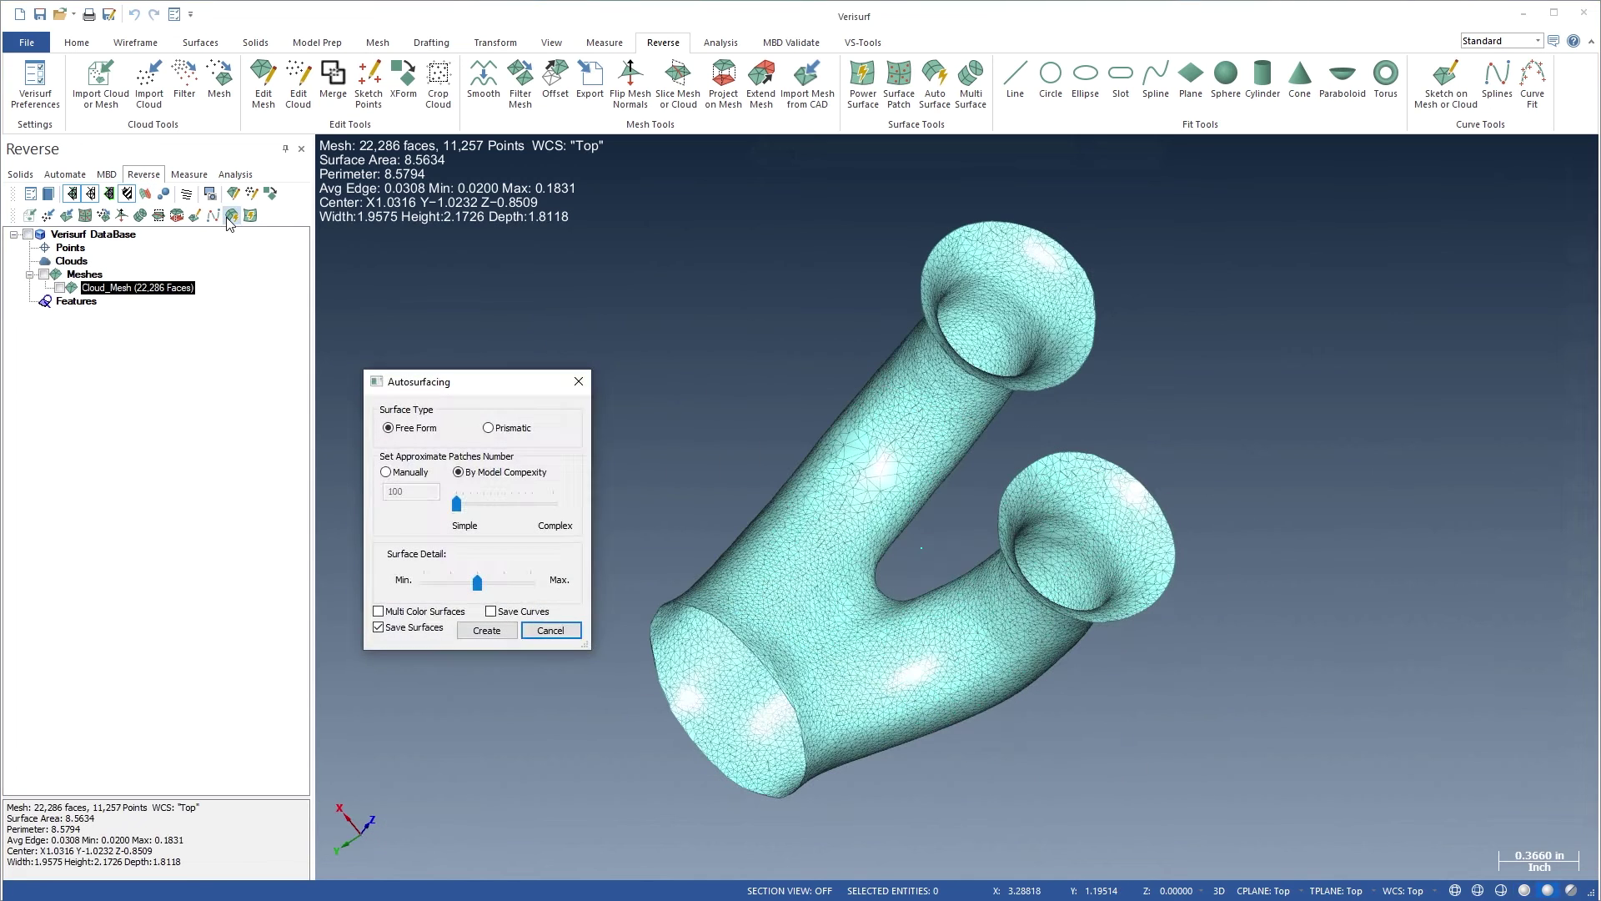
click(486, 631)
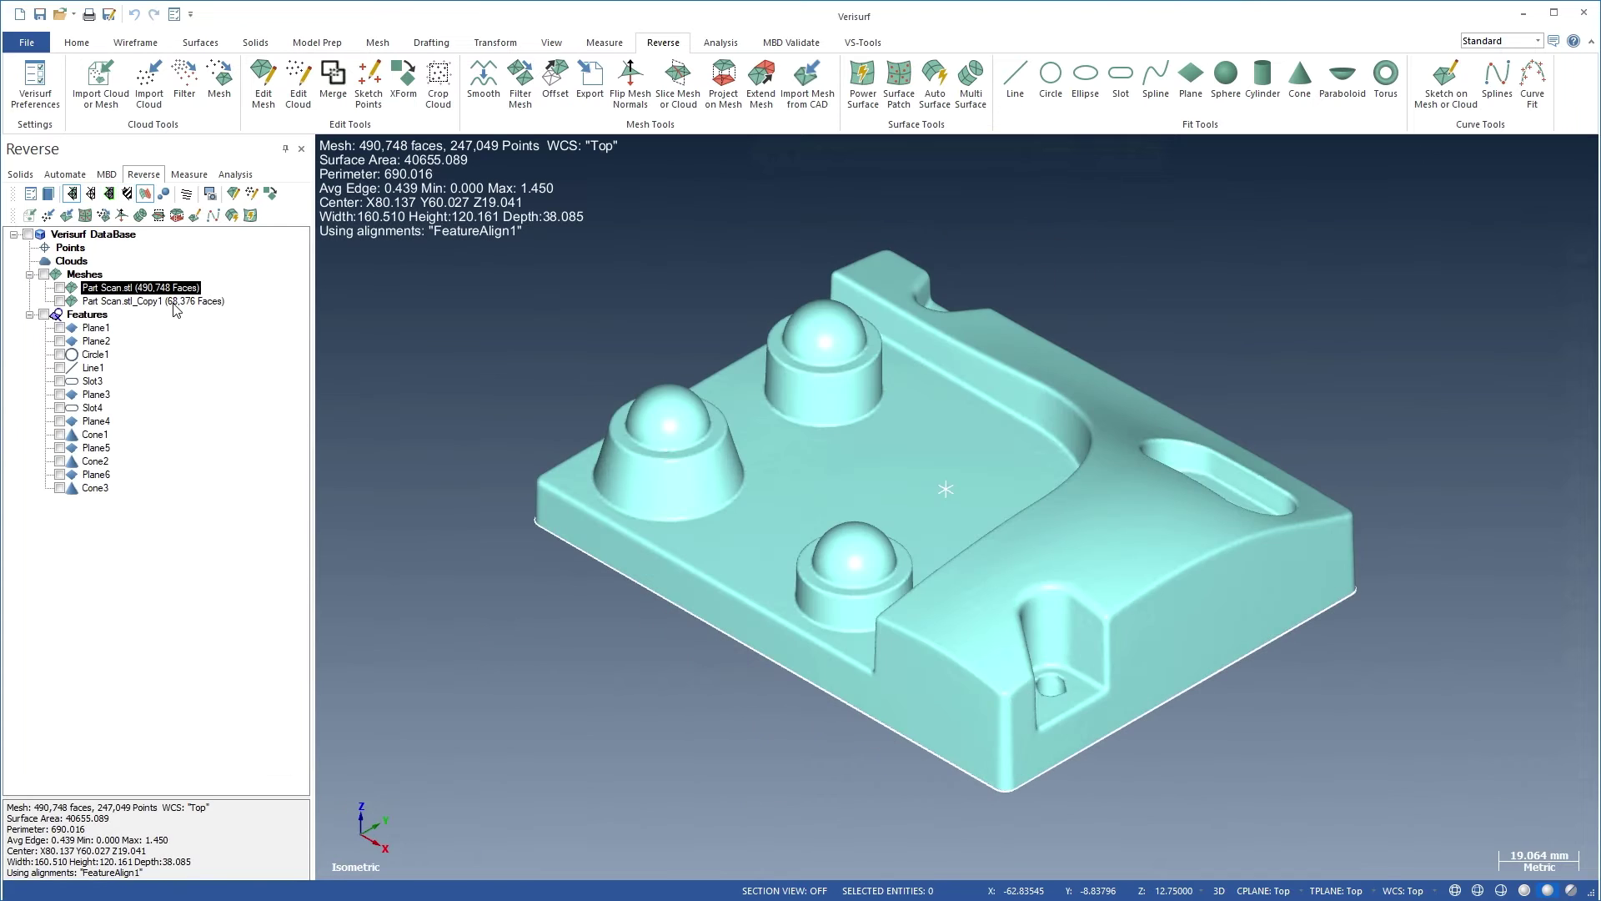
click(176, 302)
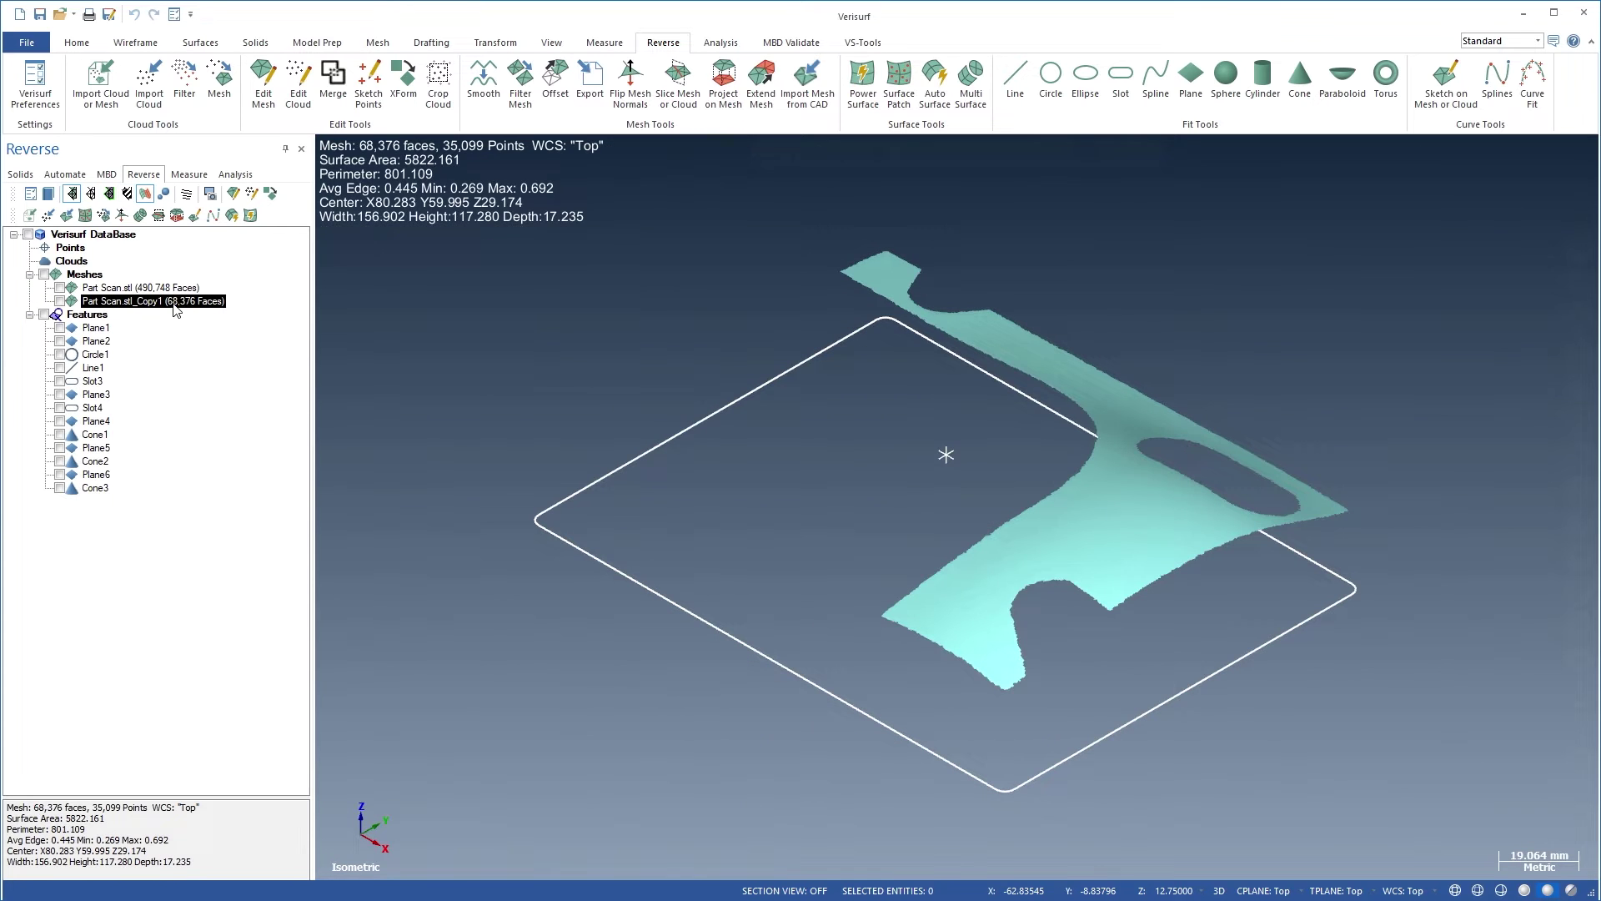
Fit a power surface with preview, more stretch, point weight 0.3, less bend and extended edges.
click(249, 216)
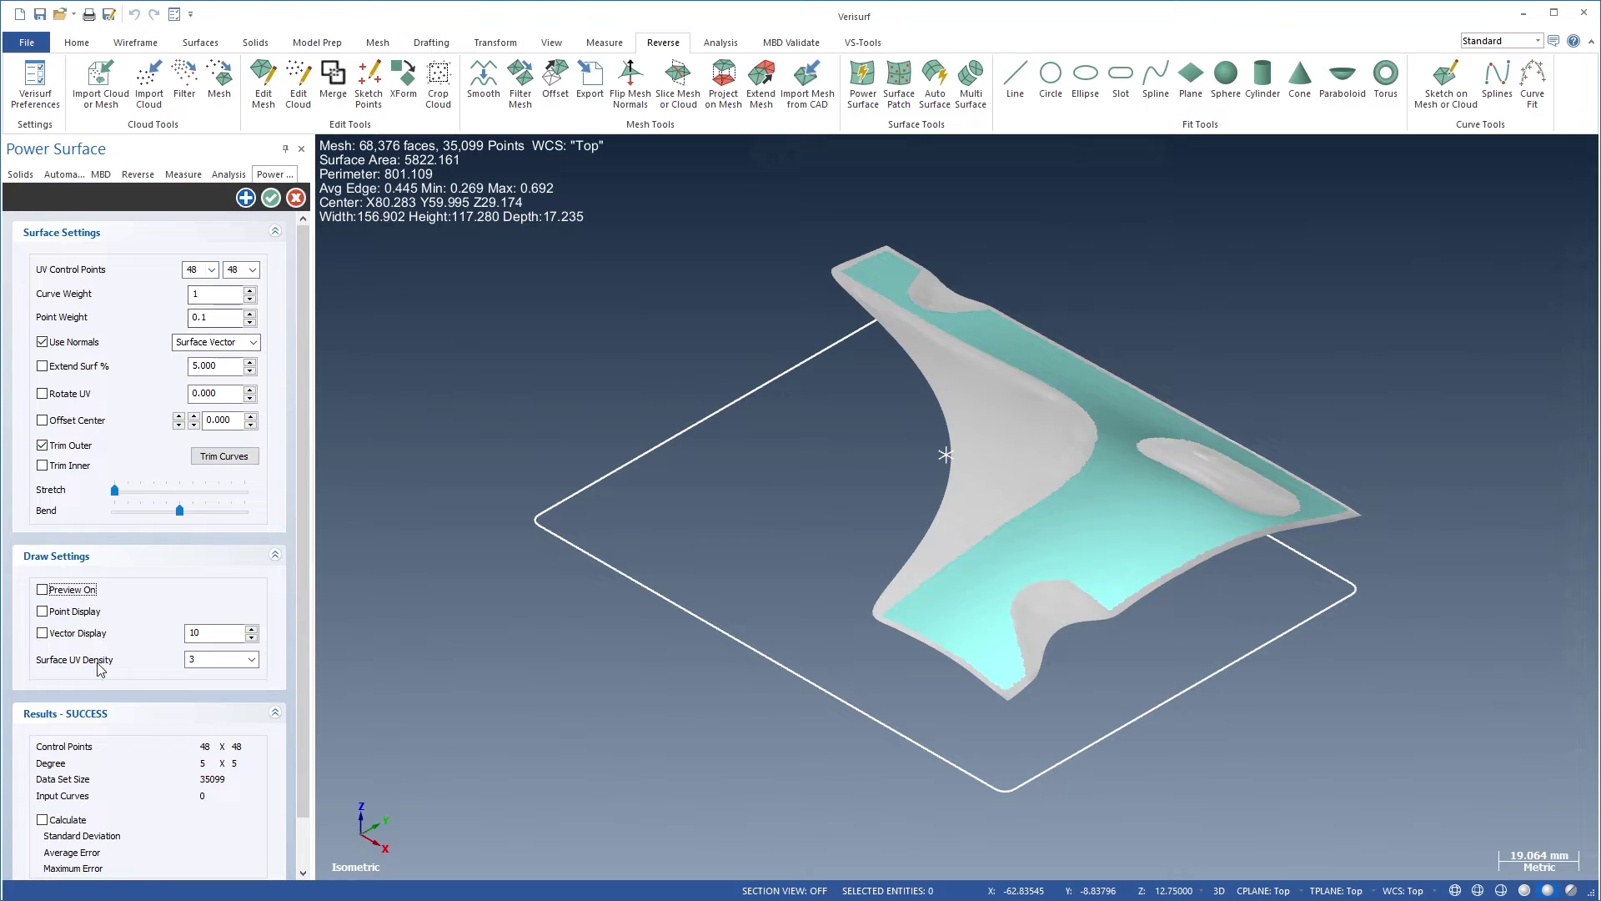
click(42, 820)
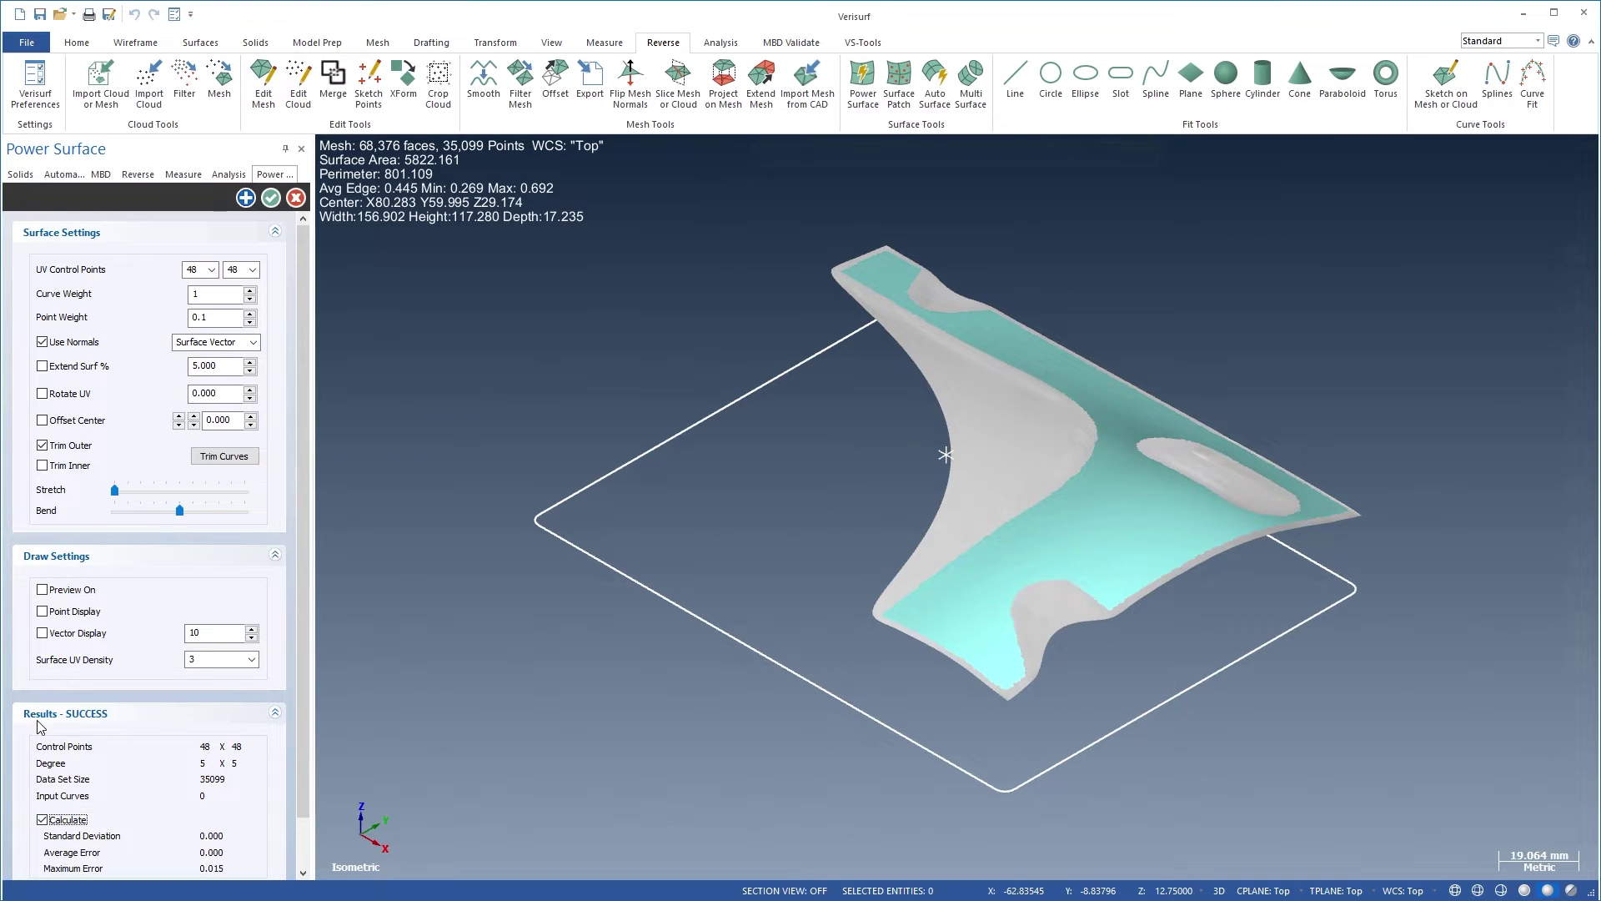
click(43, 591)
drag(115, 491, 251, 501)
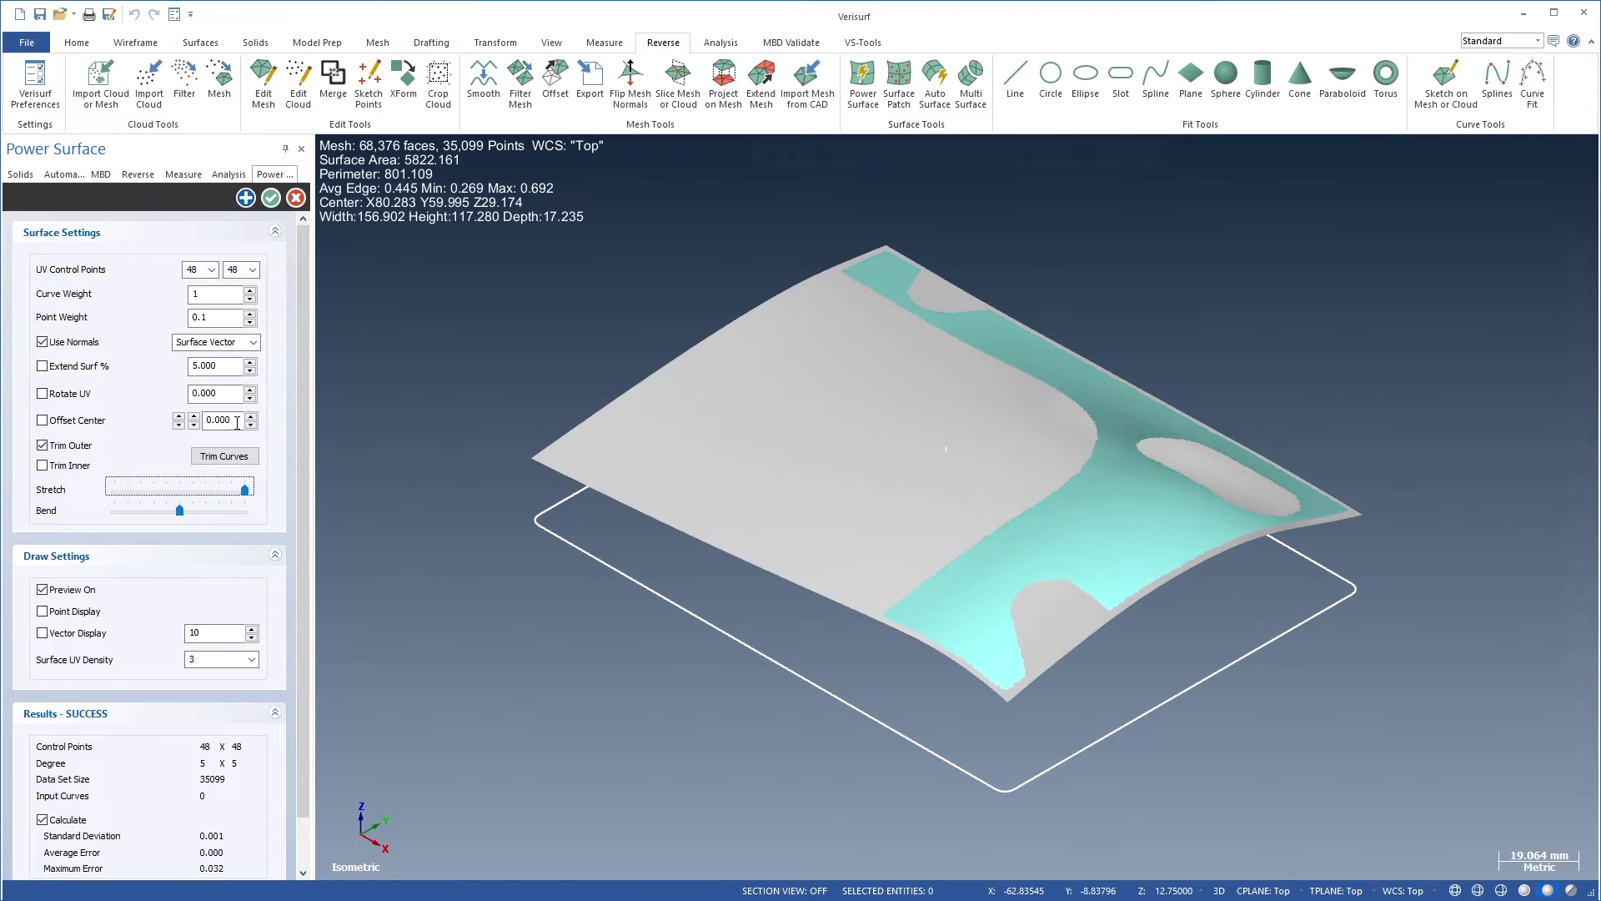
scroll(218, 321, up, 2)
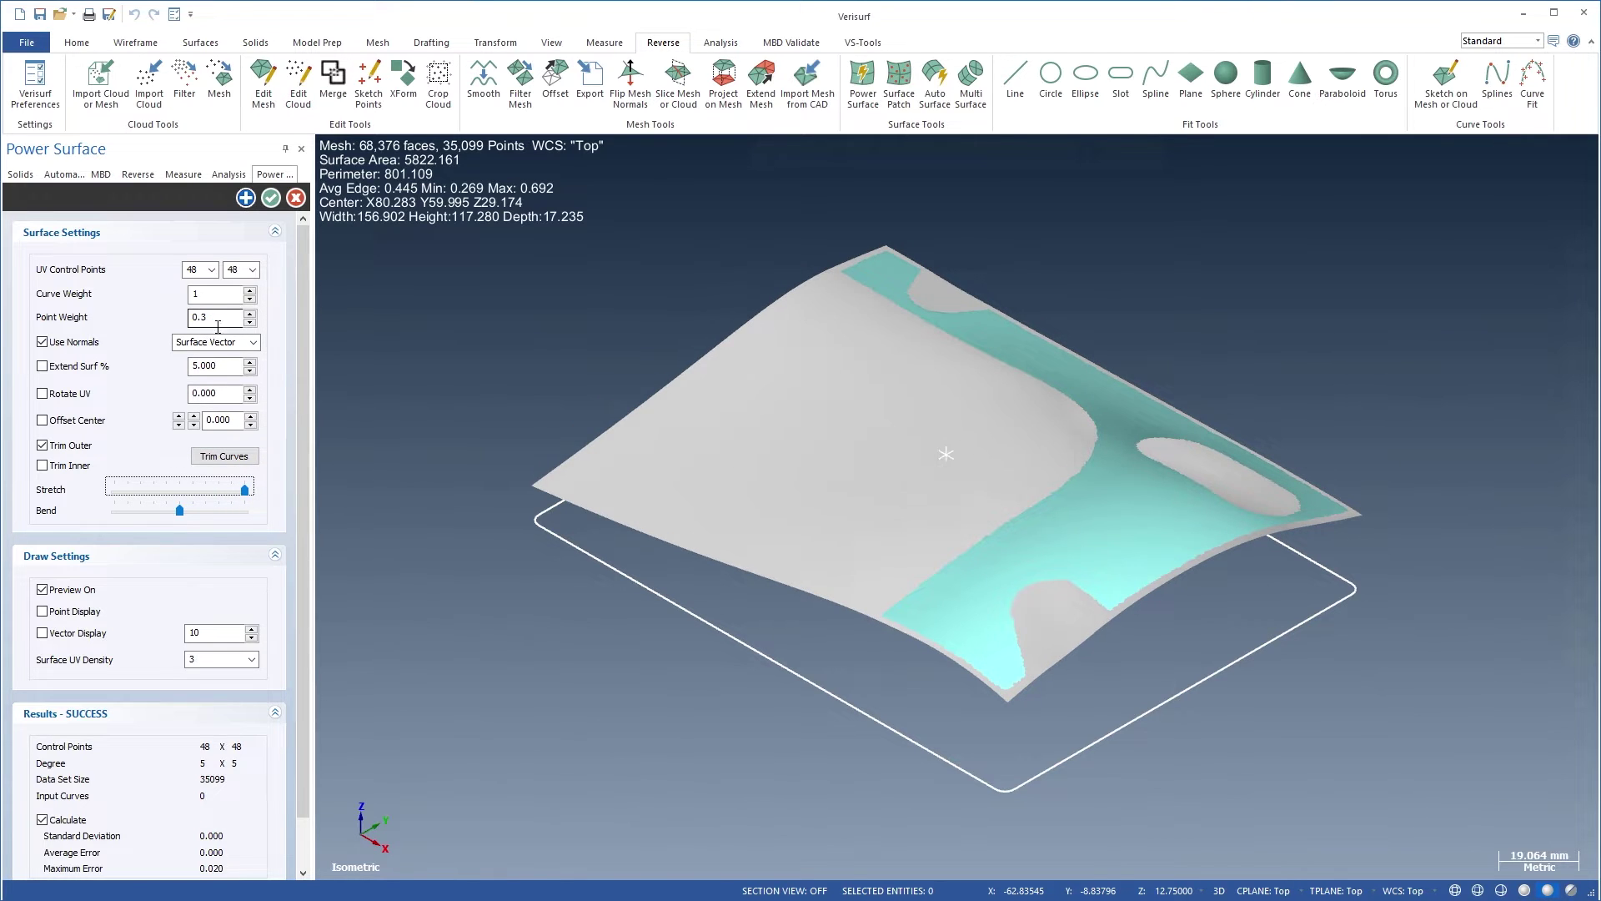
drag(179, 511, 113, 511)
click(42, 366)
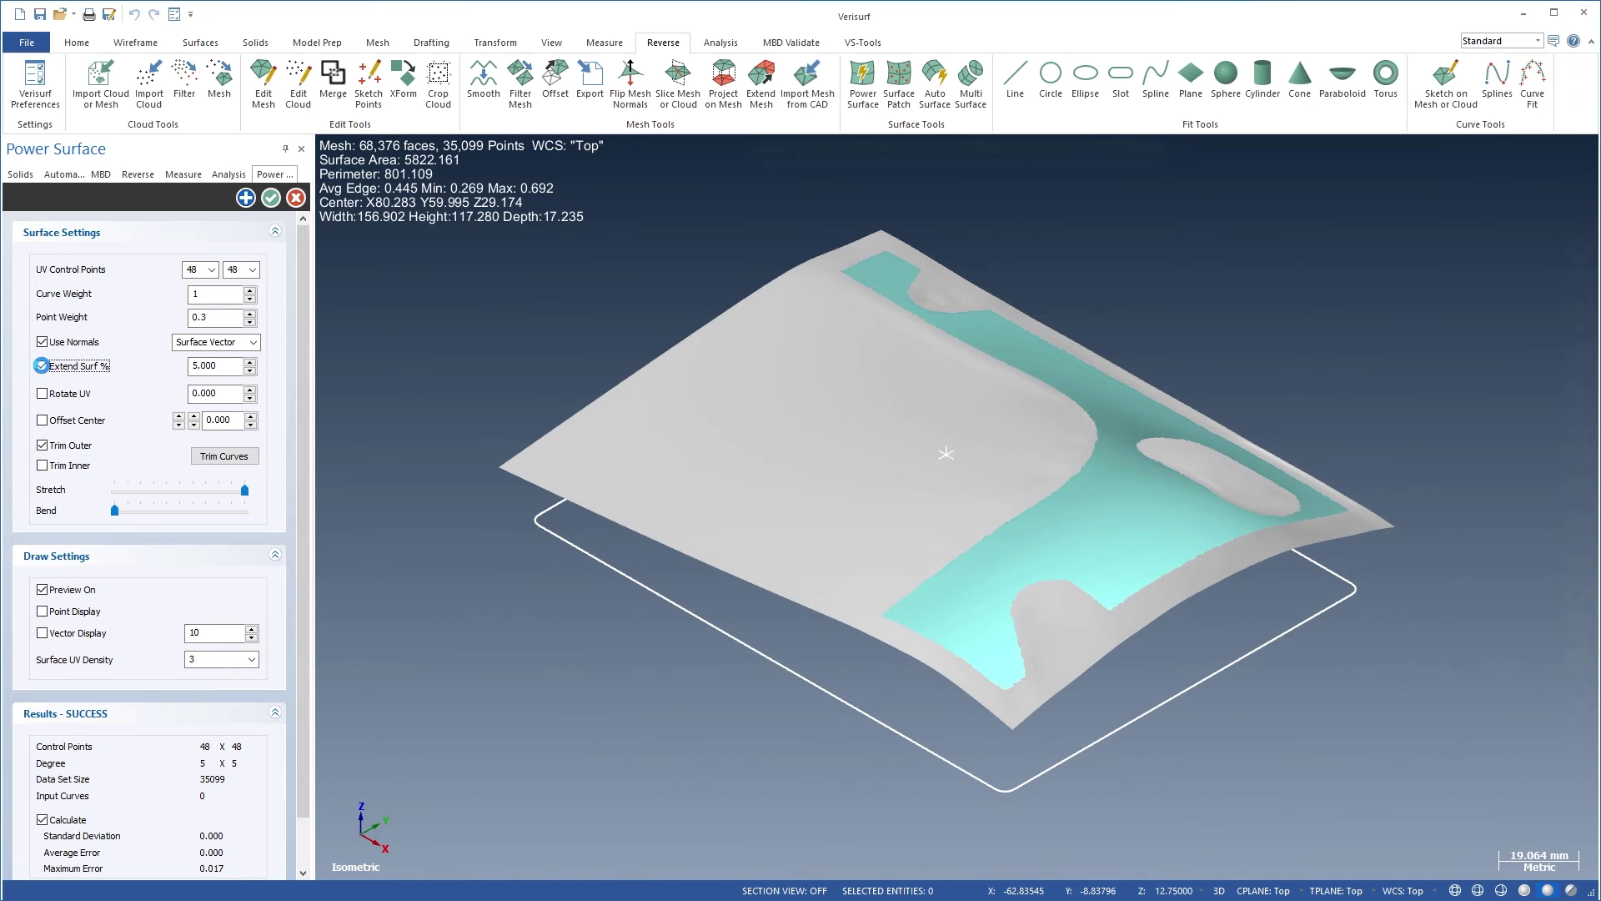
click(270, 199)
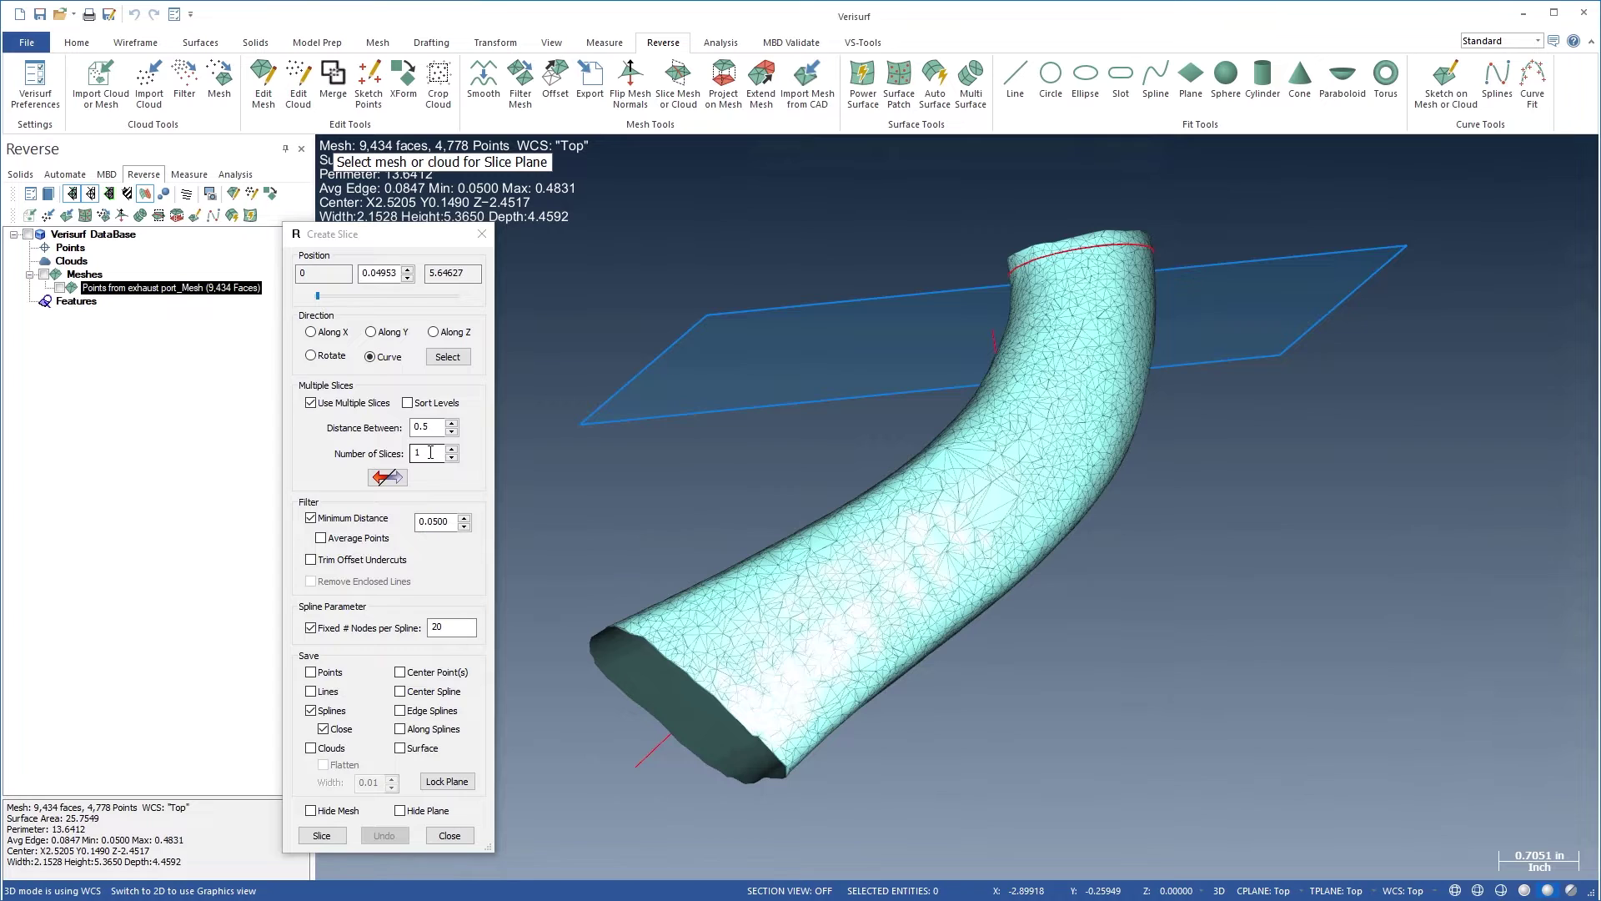
Create twelve slices along the exhaust port mesh.
text(2)
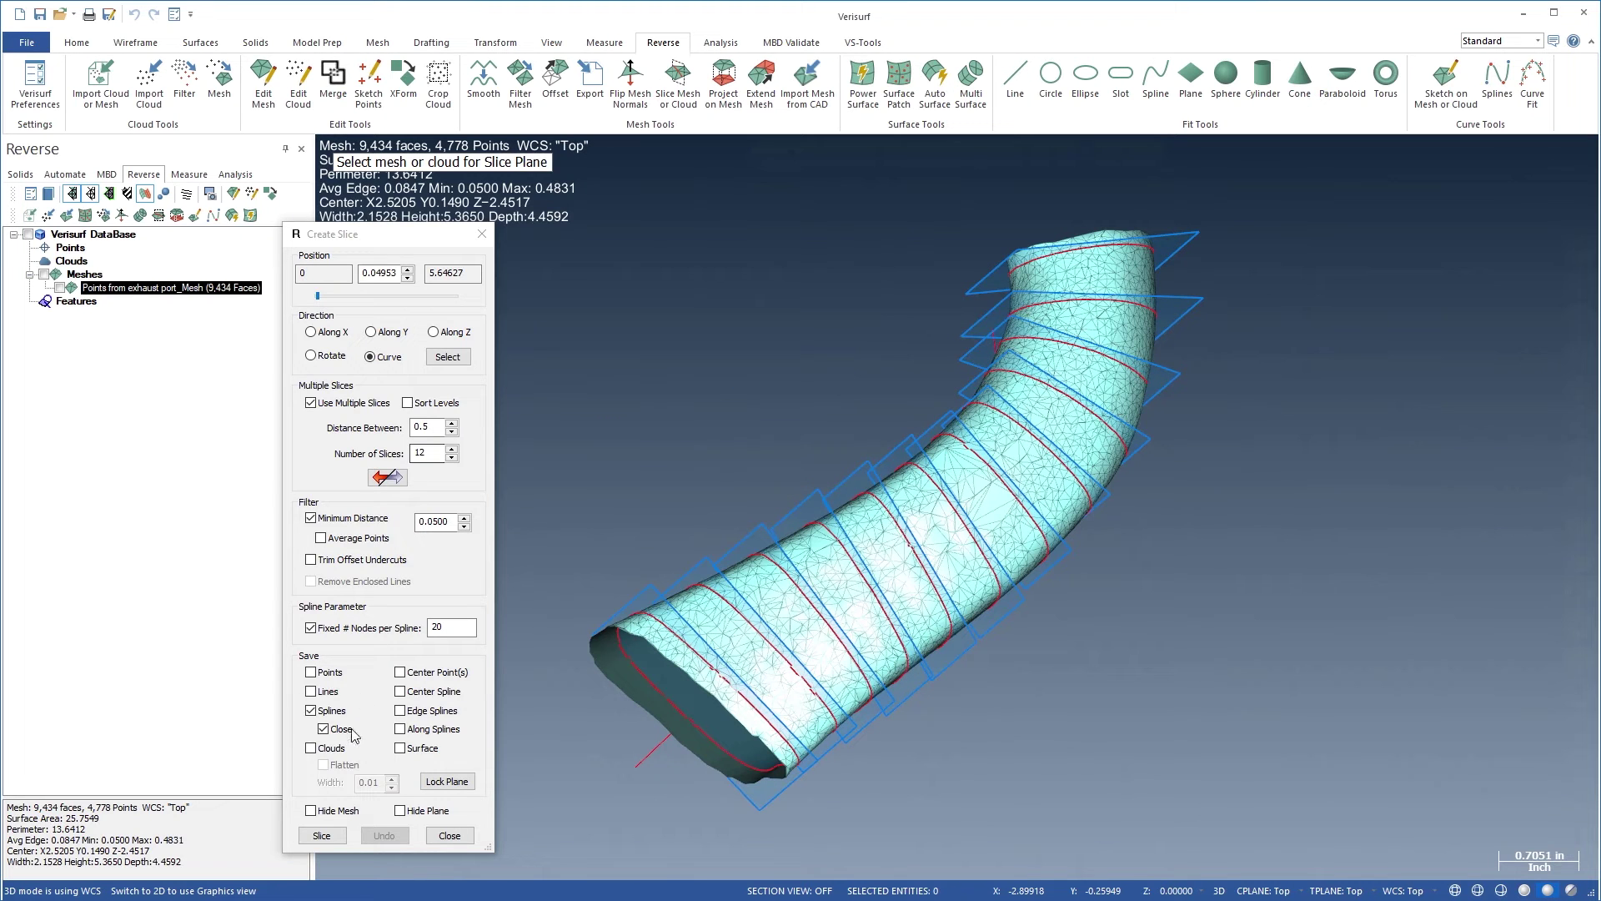
click(323, 835)
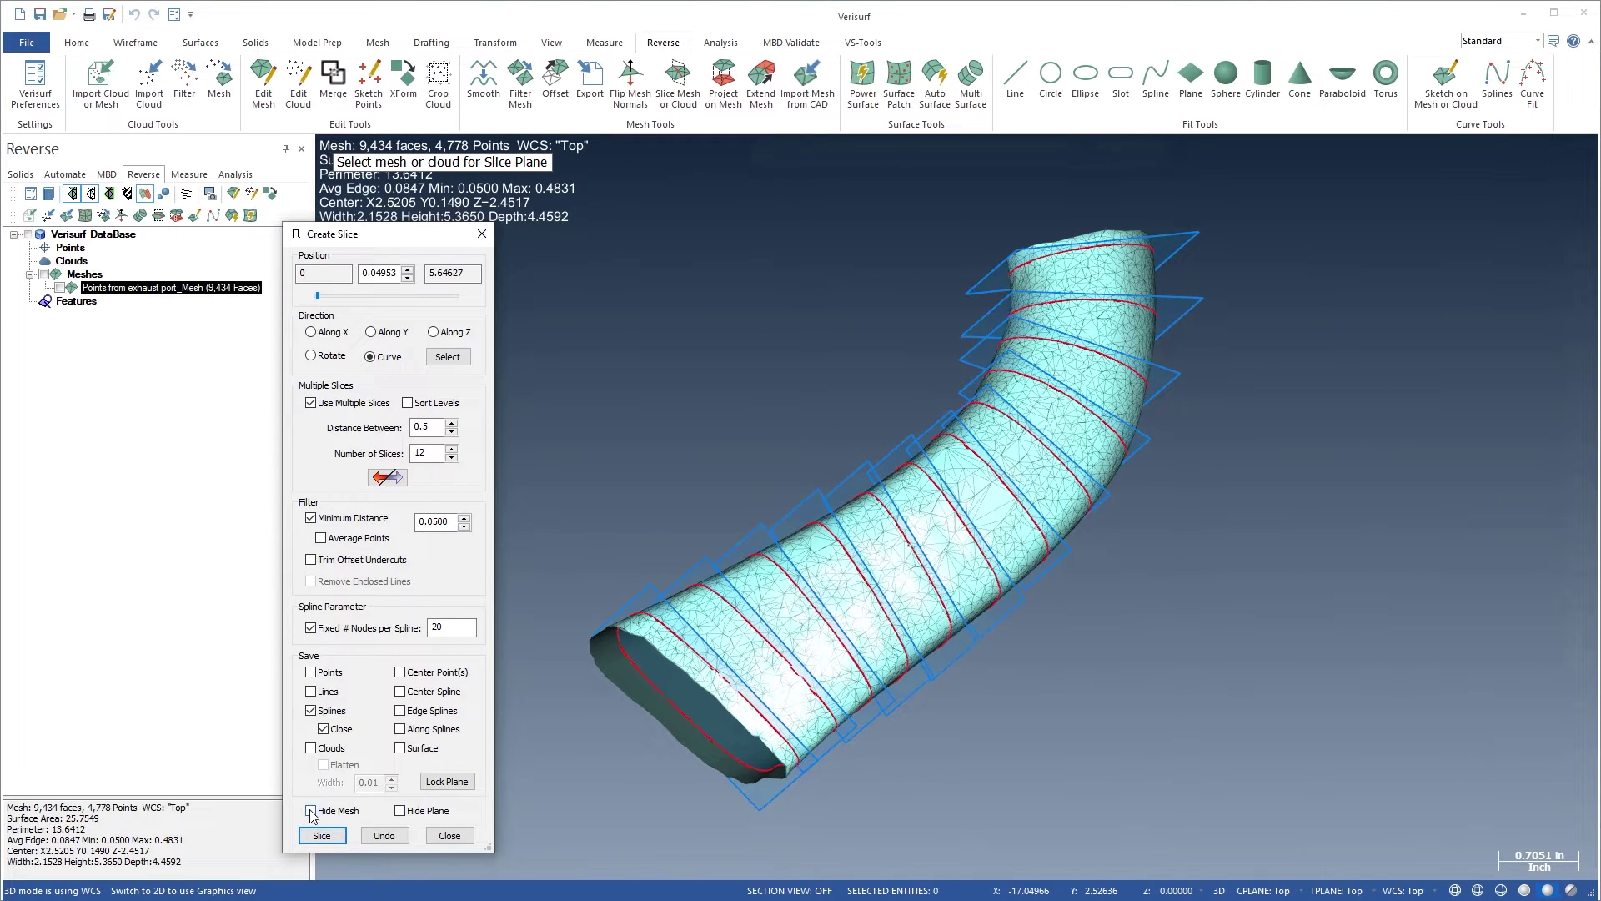
click(311, 810)
click(312, 810)
Sketch spline section curves on the mesh and loft them into a surface.
click(450, 835)
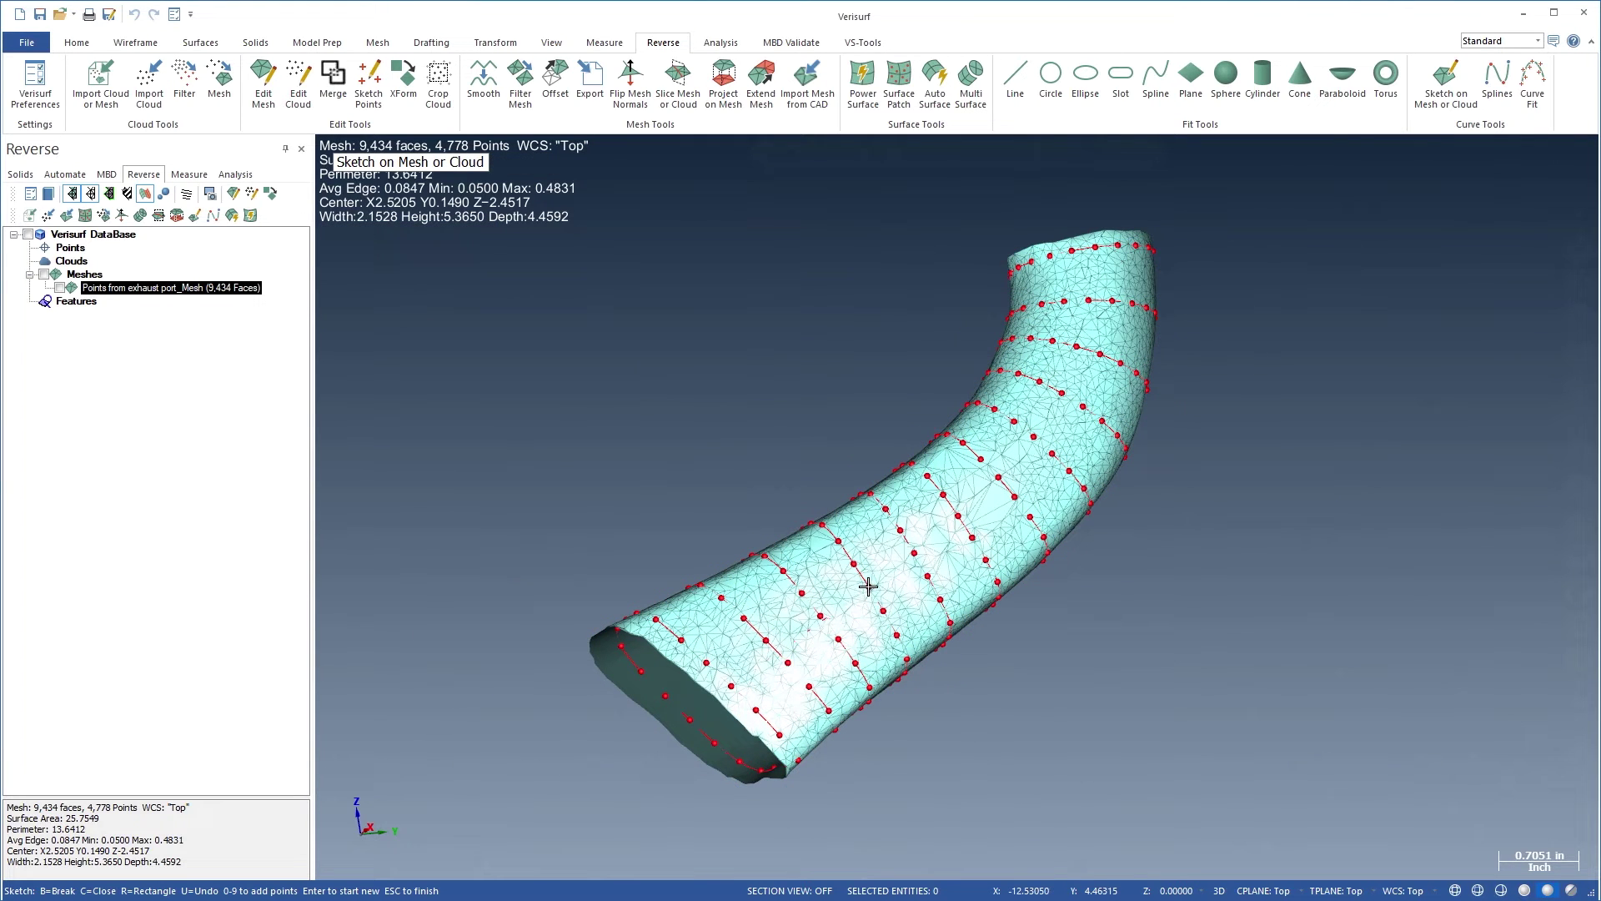
click(200, 41)
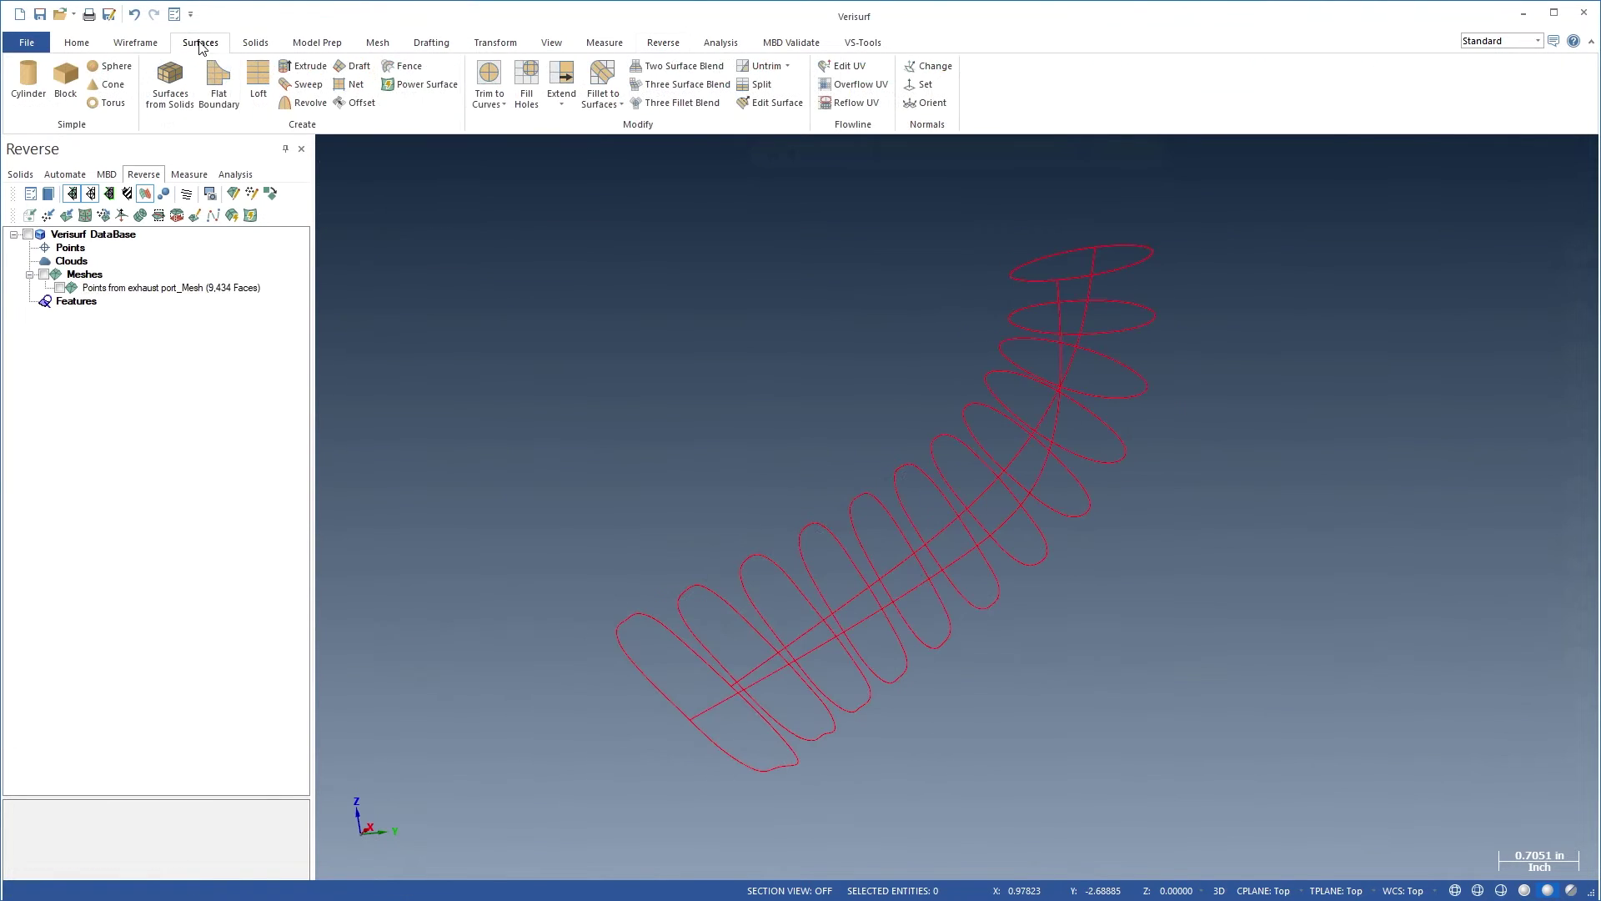
click(257, 77)
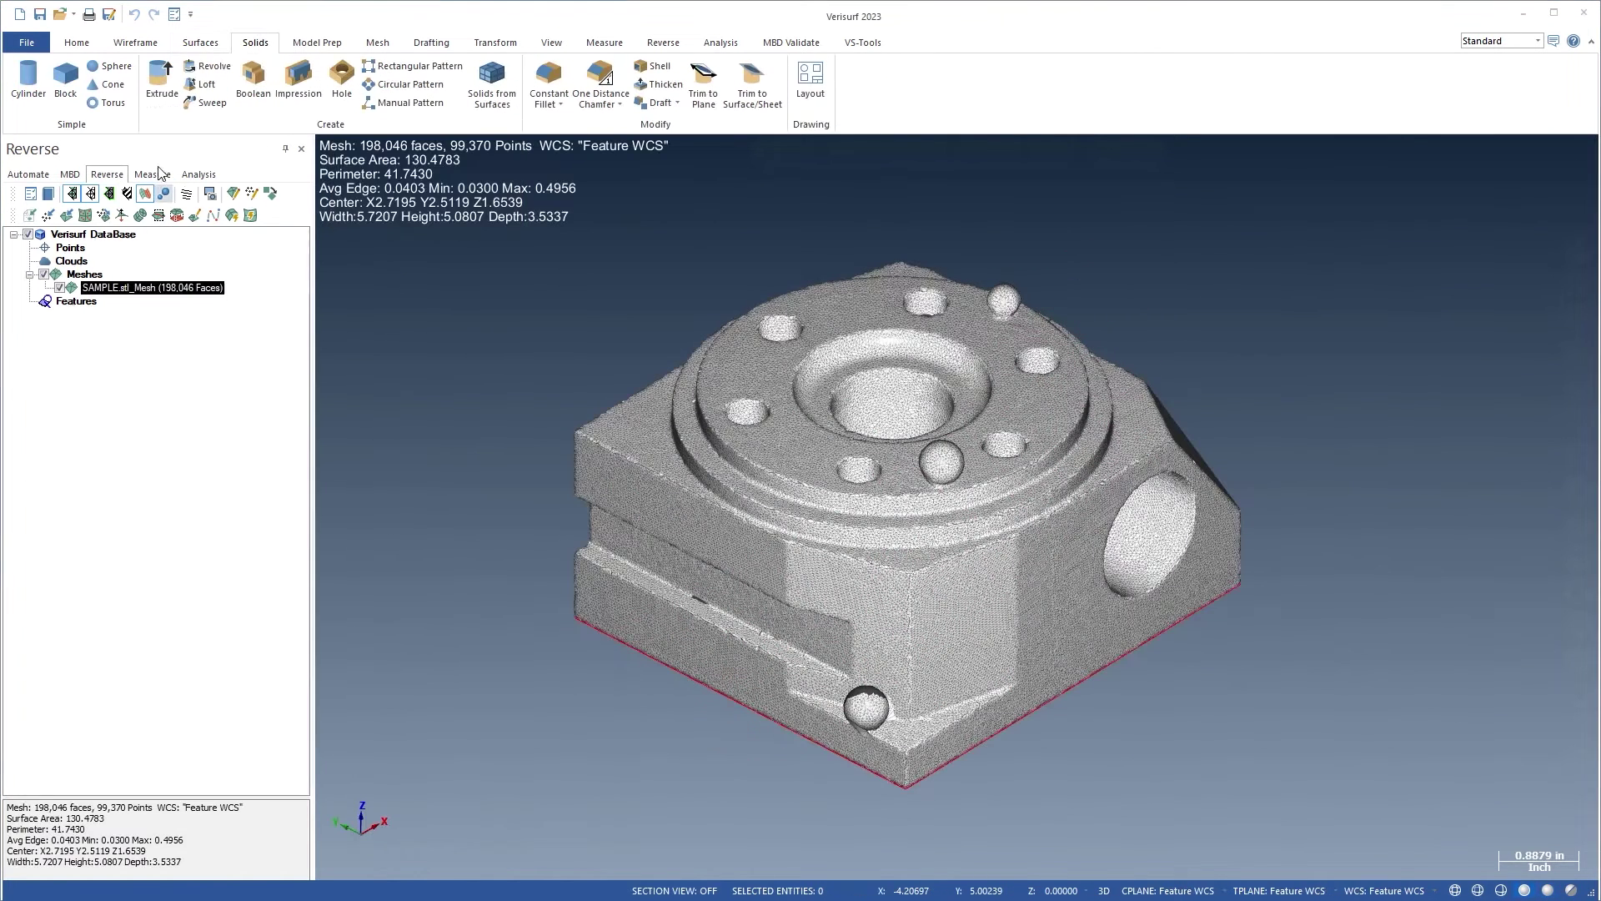
Extrude the mesh's bottom edge chain into a solid base.
click(162, 80)
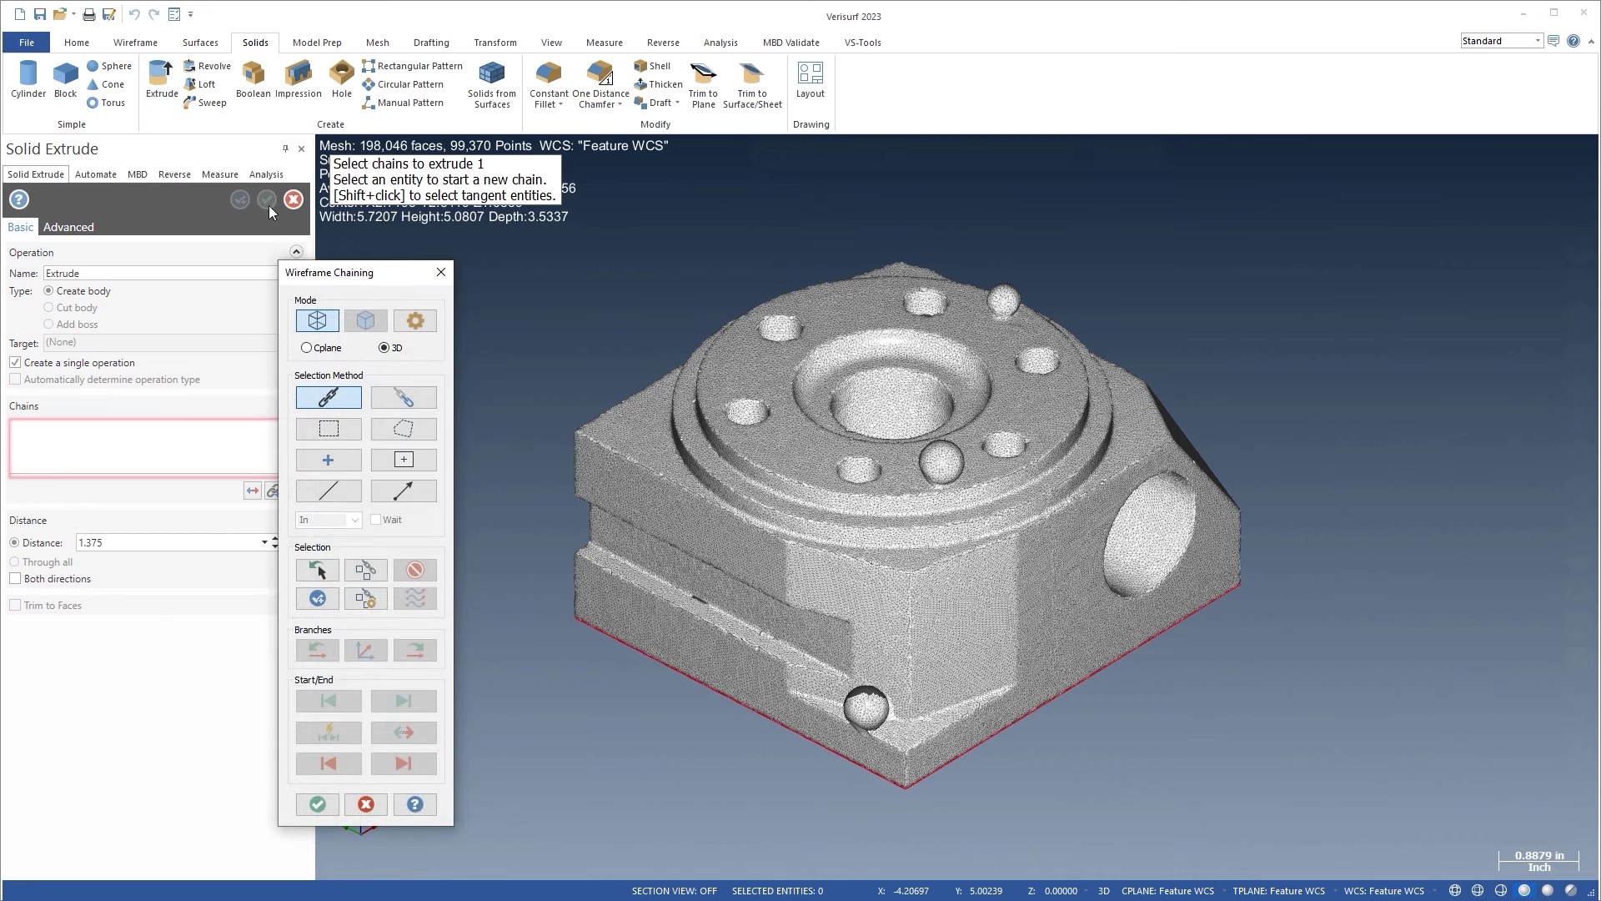
click(595, 628)
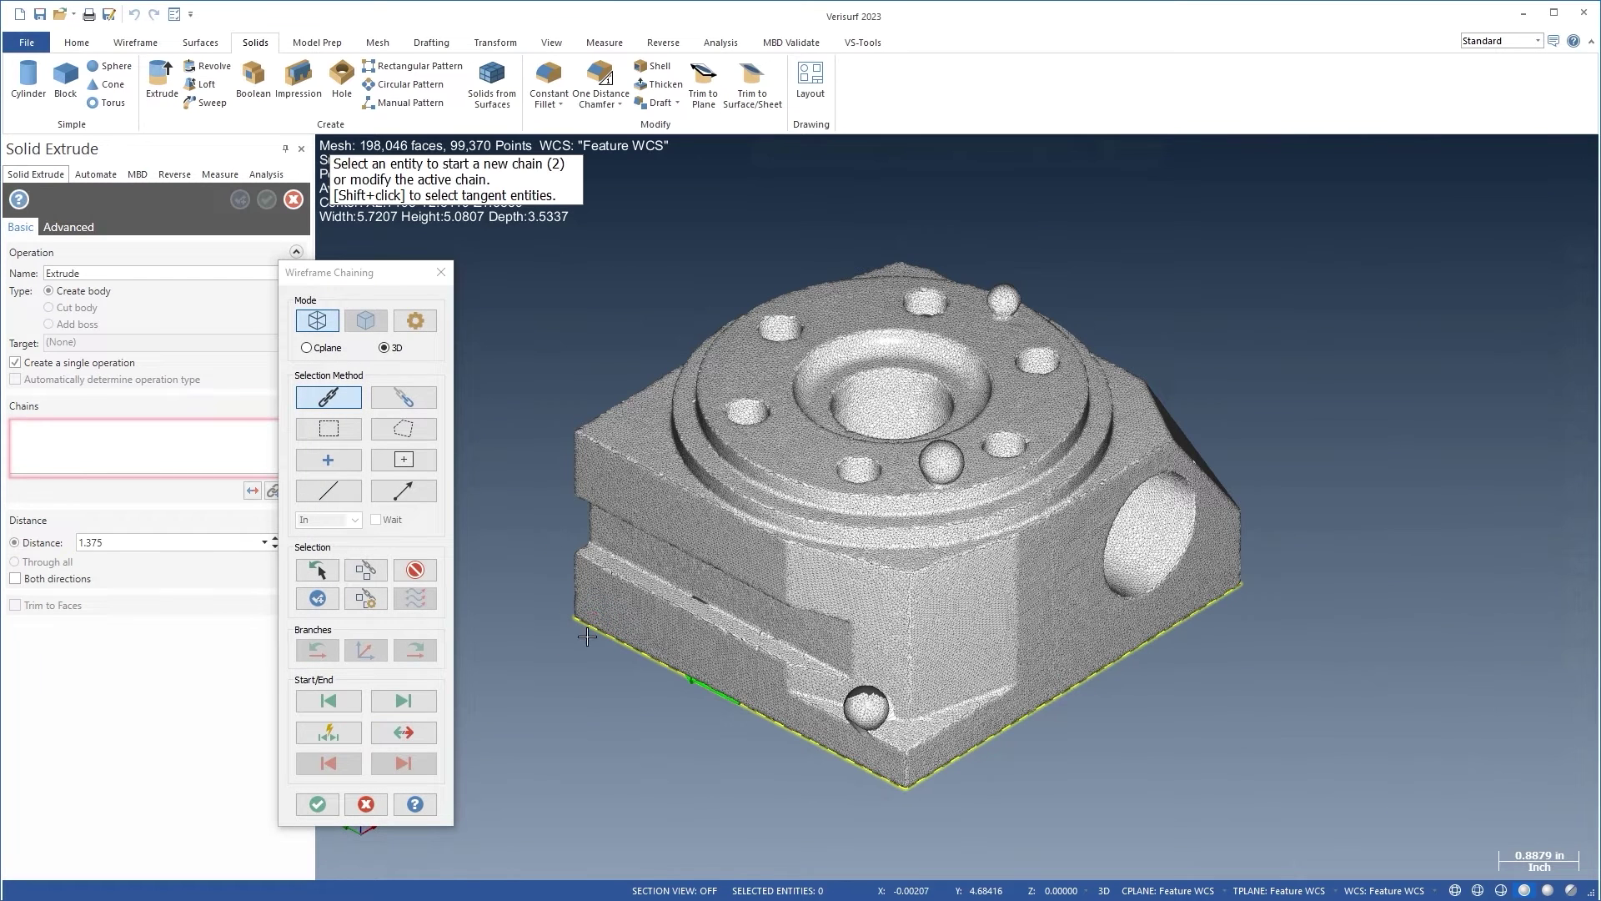
click(318, 804)
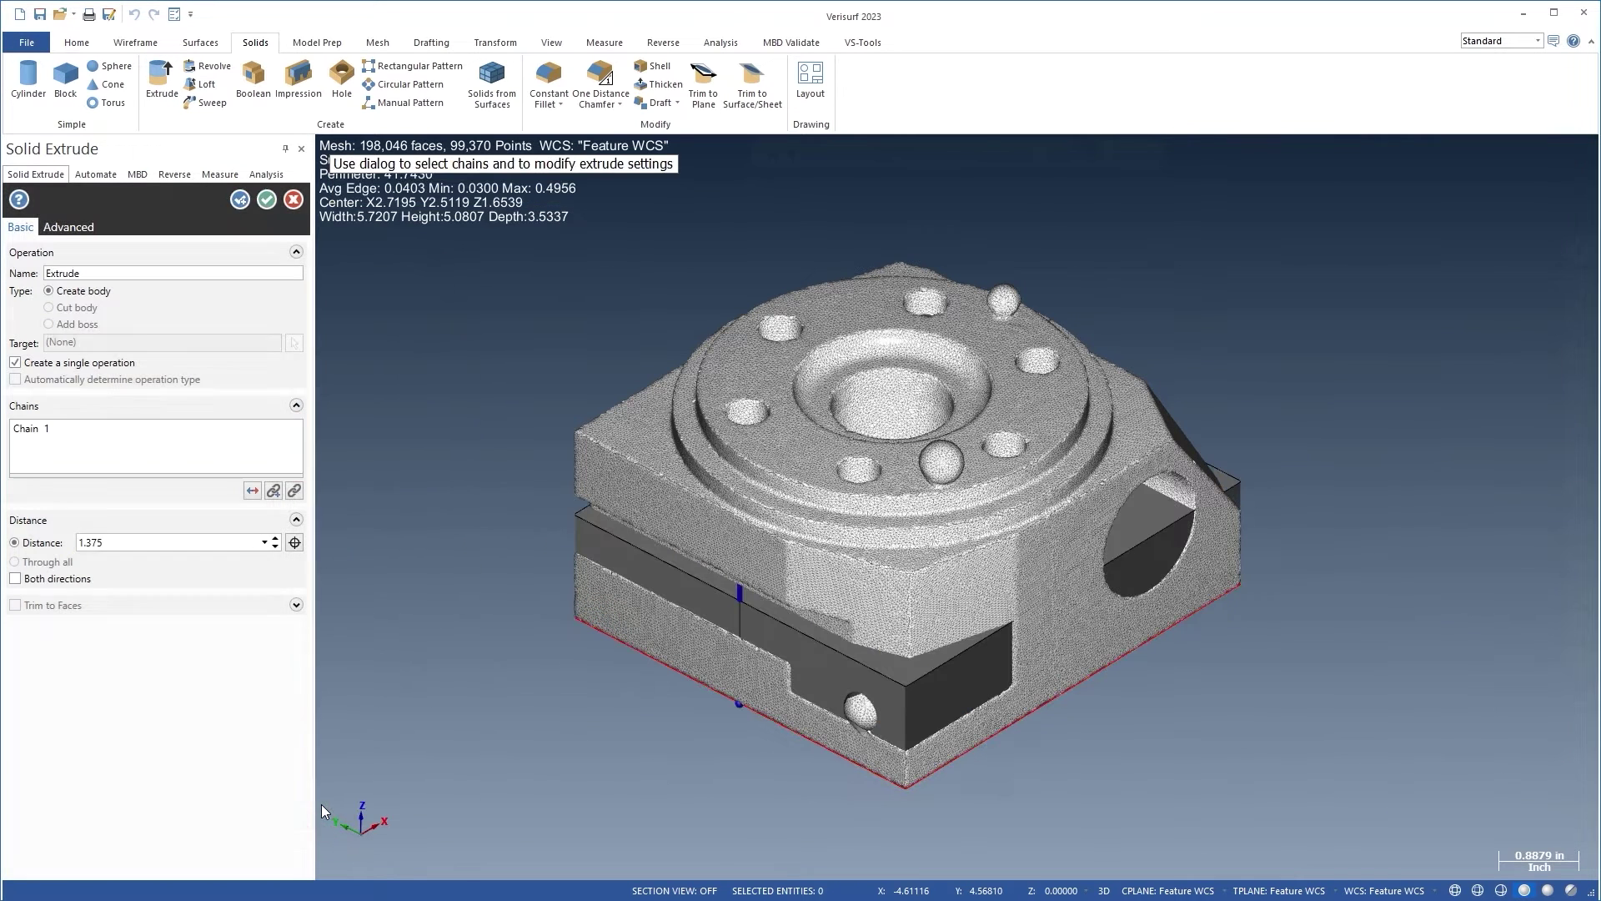
click(739, 703)
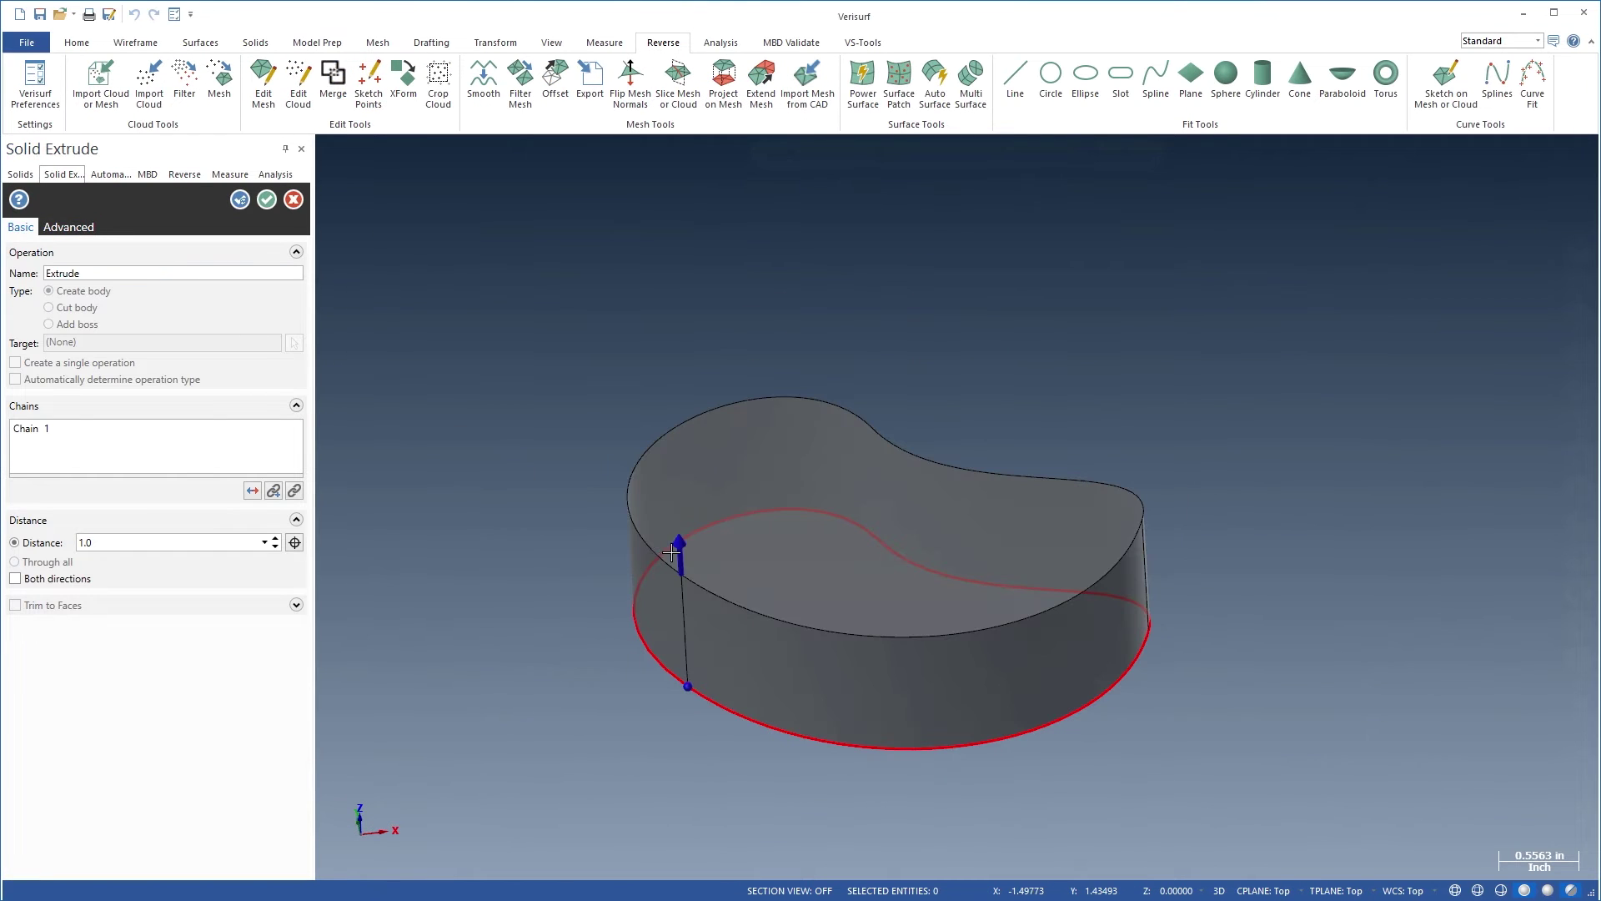
Make the extrusion 2.0 tall, set the fillet radius to 0.1, and regenerate.
click(672, 553)
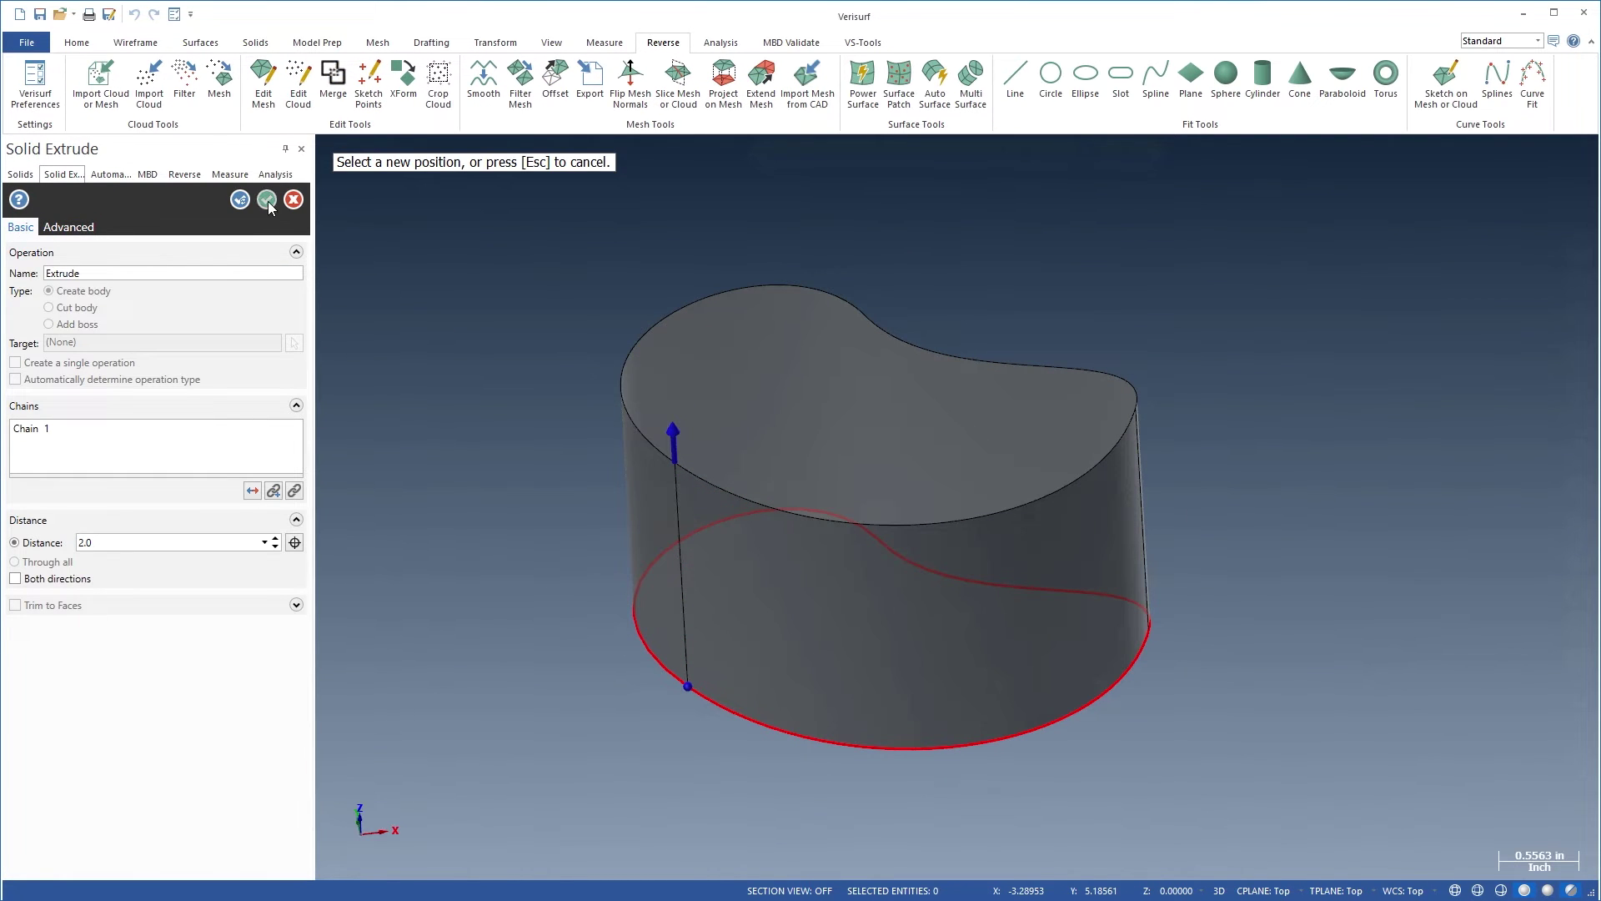
click(267, 201)
double_click(81, 244)
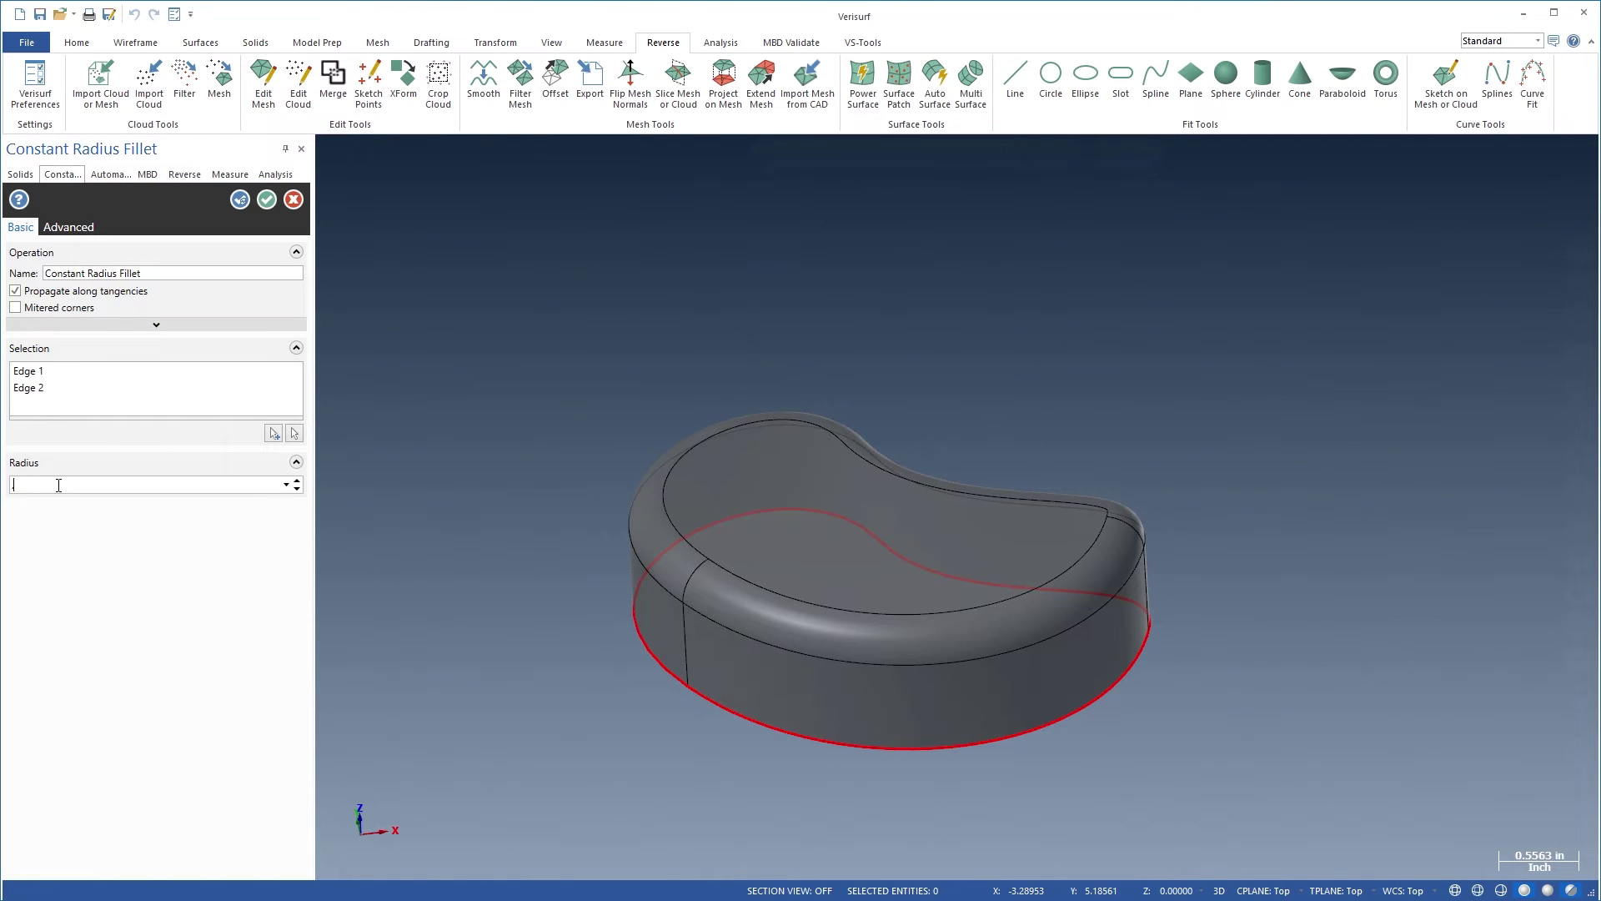
text(0.1)
click(267, 199)
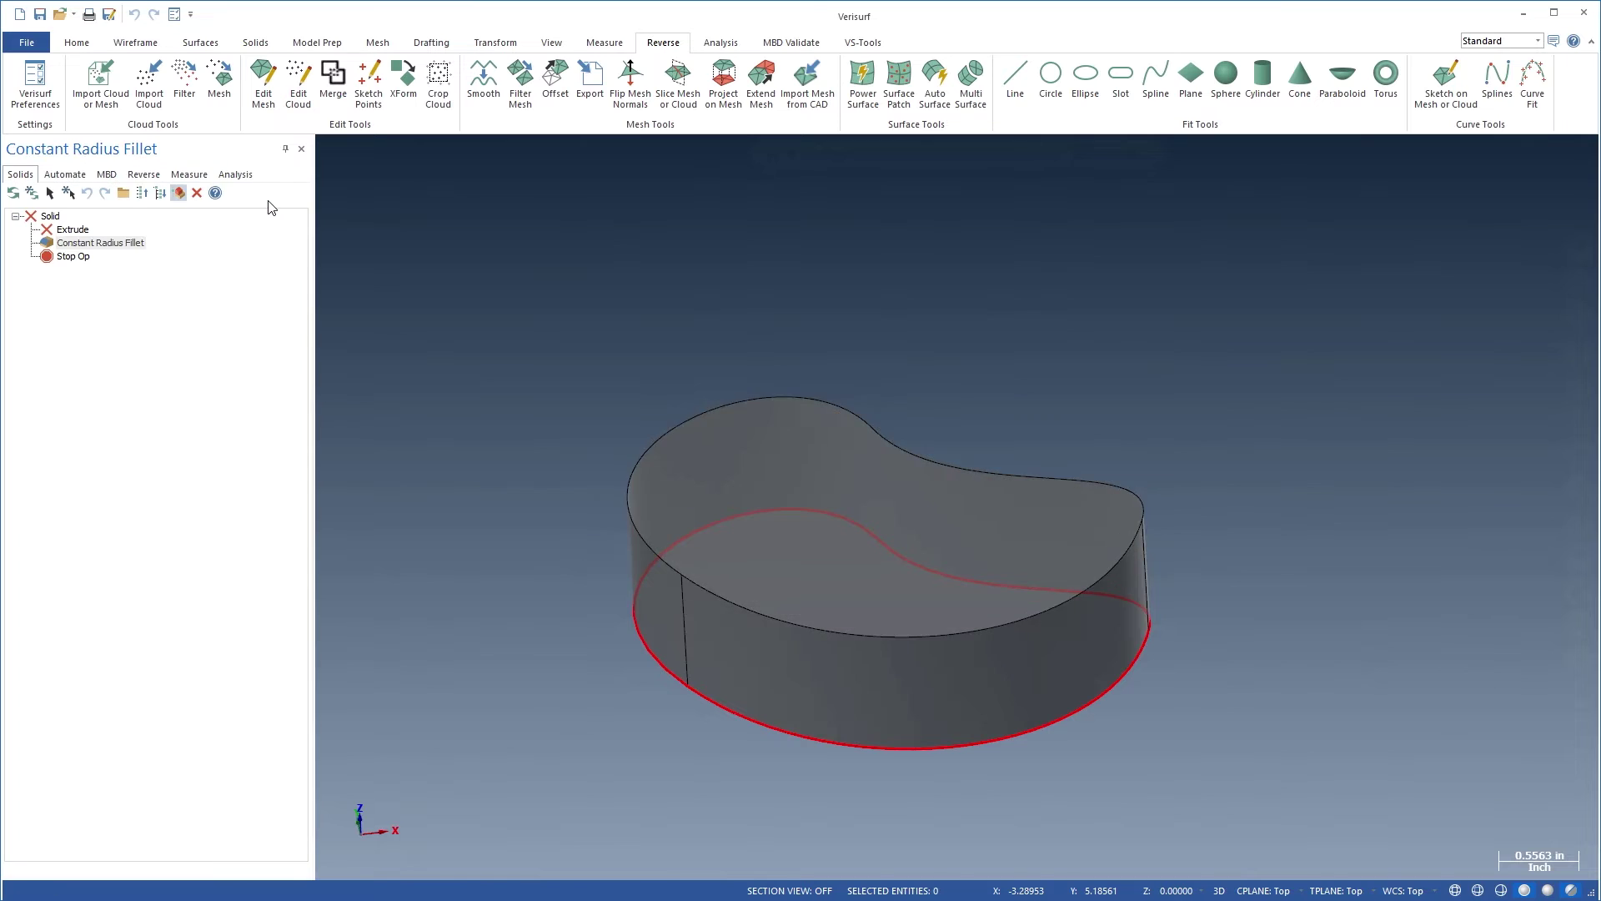
click(31, 193)
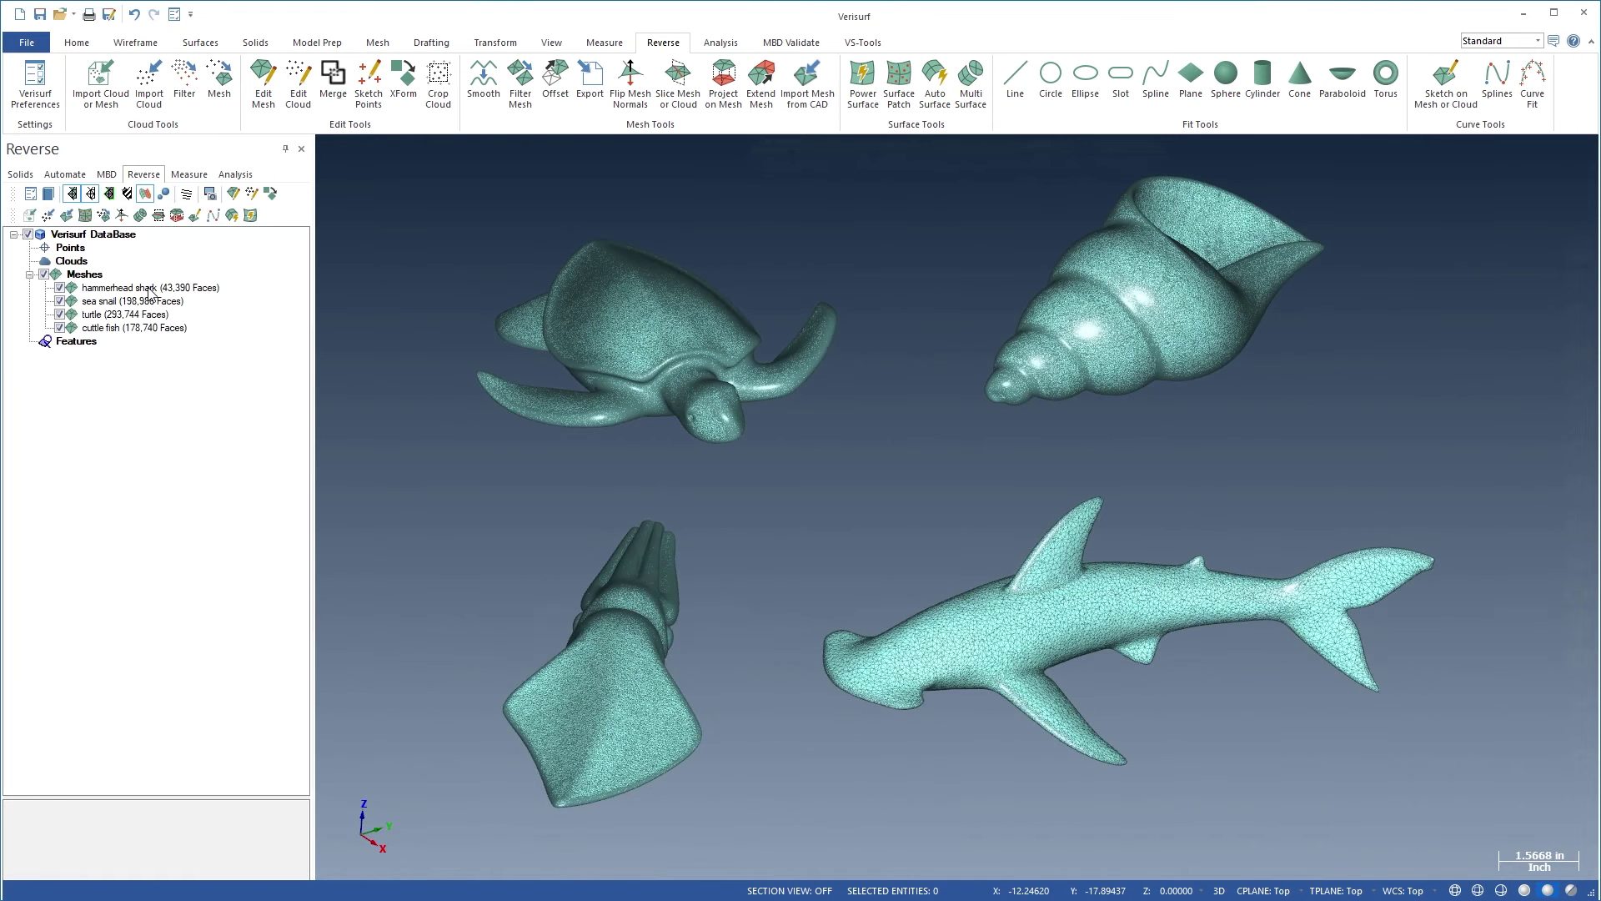
Send the hammerhead shark mesh to QuickSurface and auto-surface it, checking deviation.
right_click(150, 293)
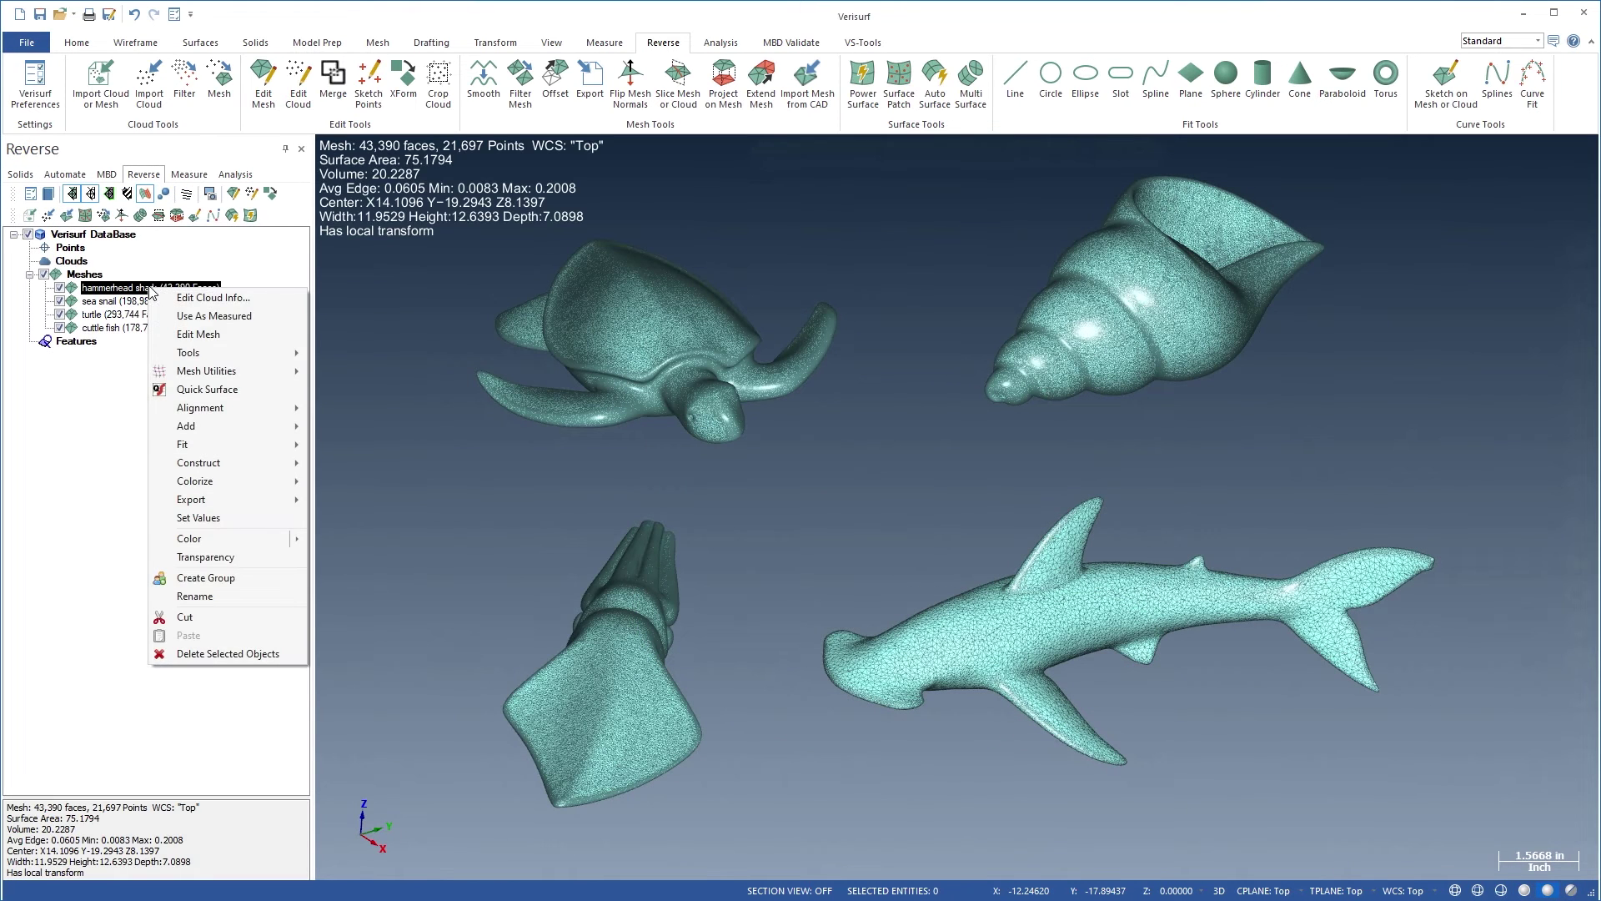
click(200, 390)
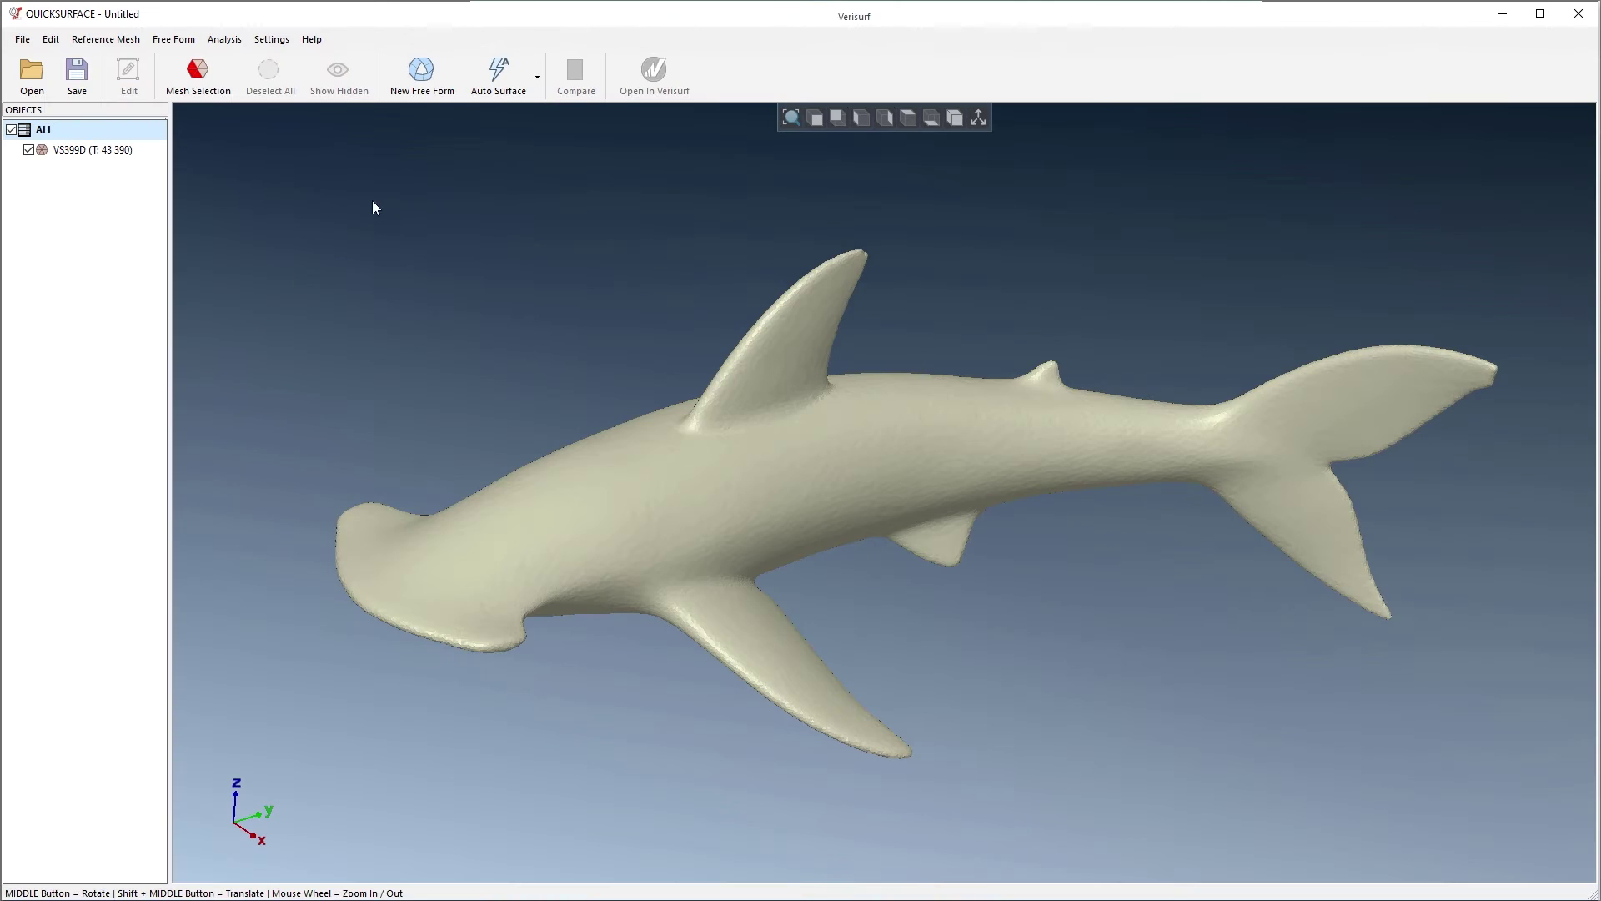
click(499, 73)
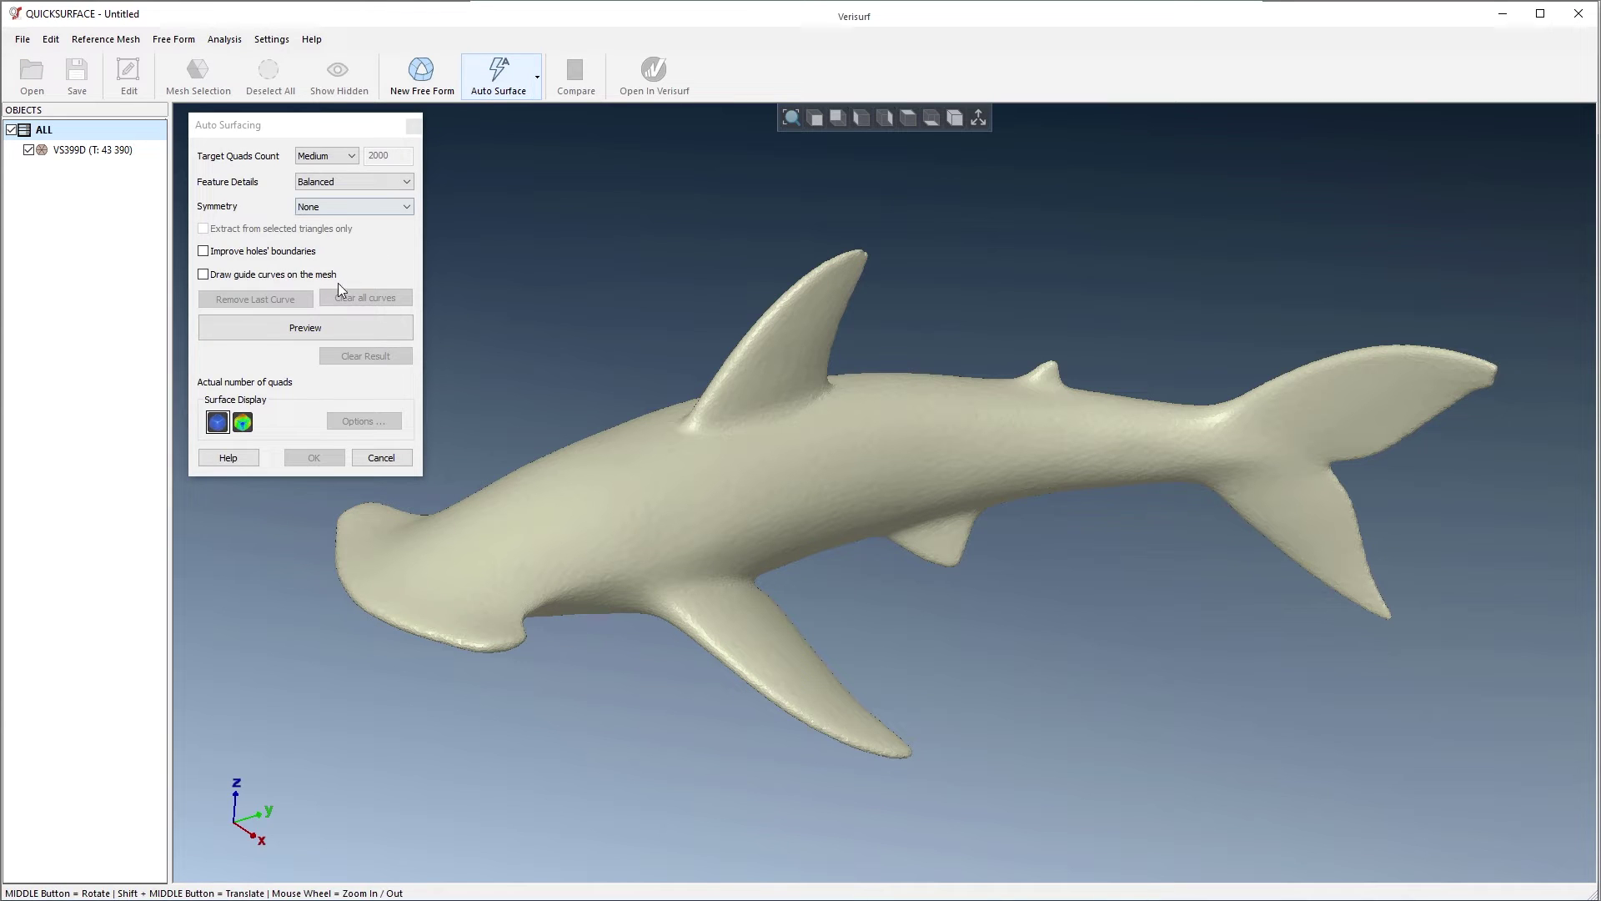
click(305, 327)
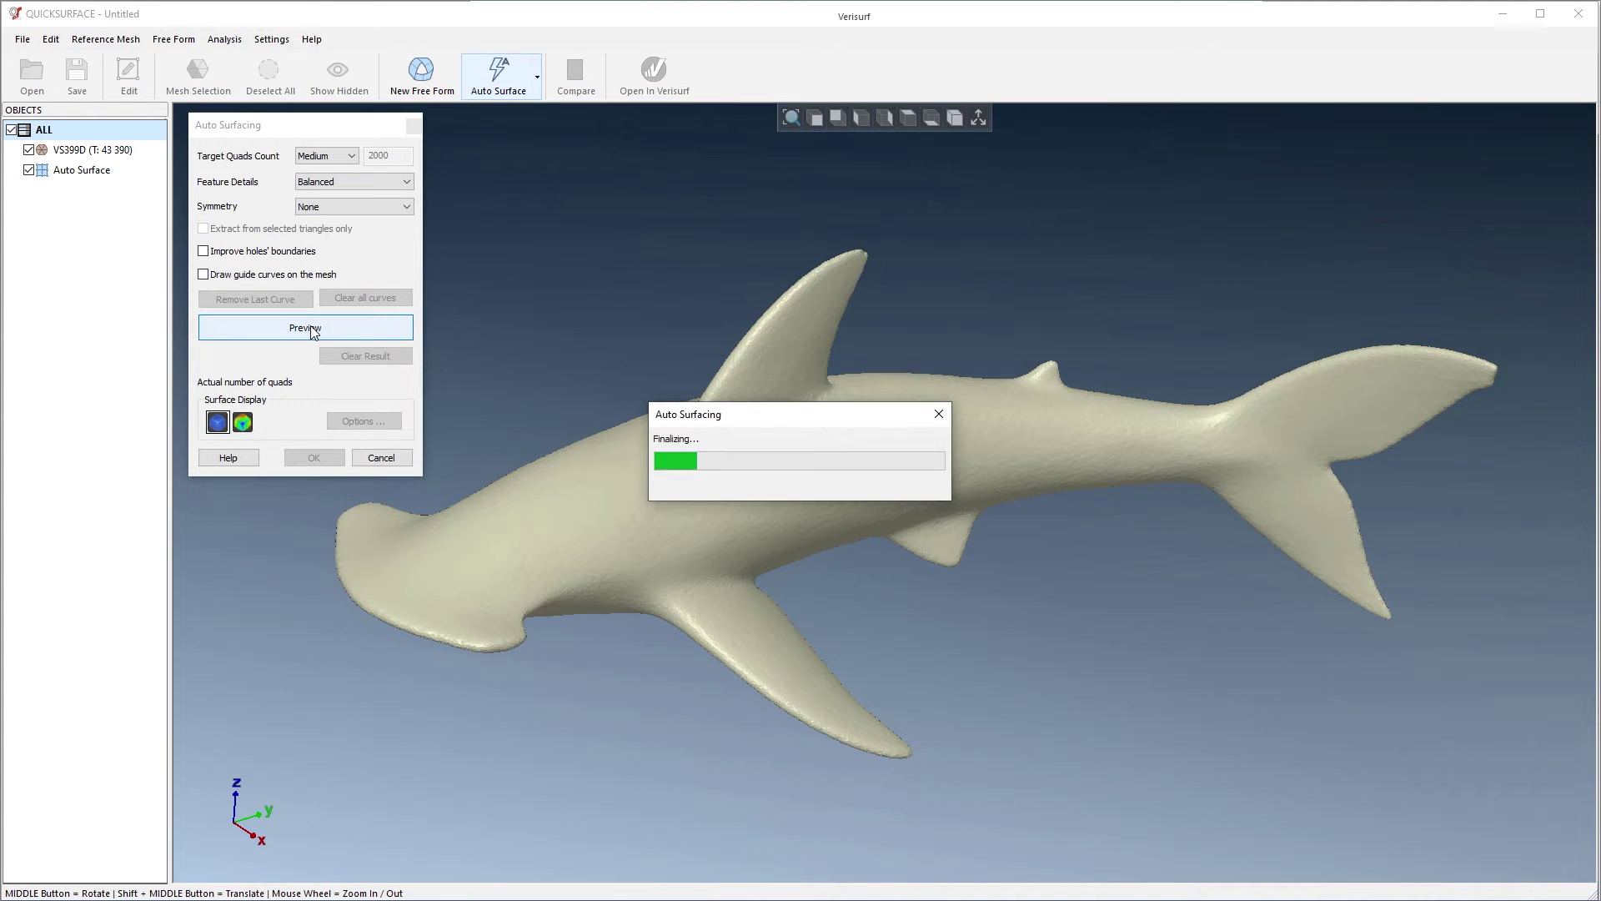
click(243, 422)
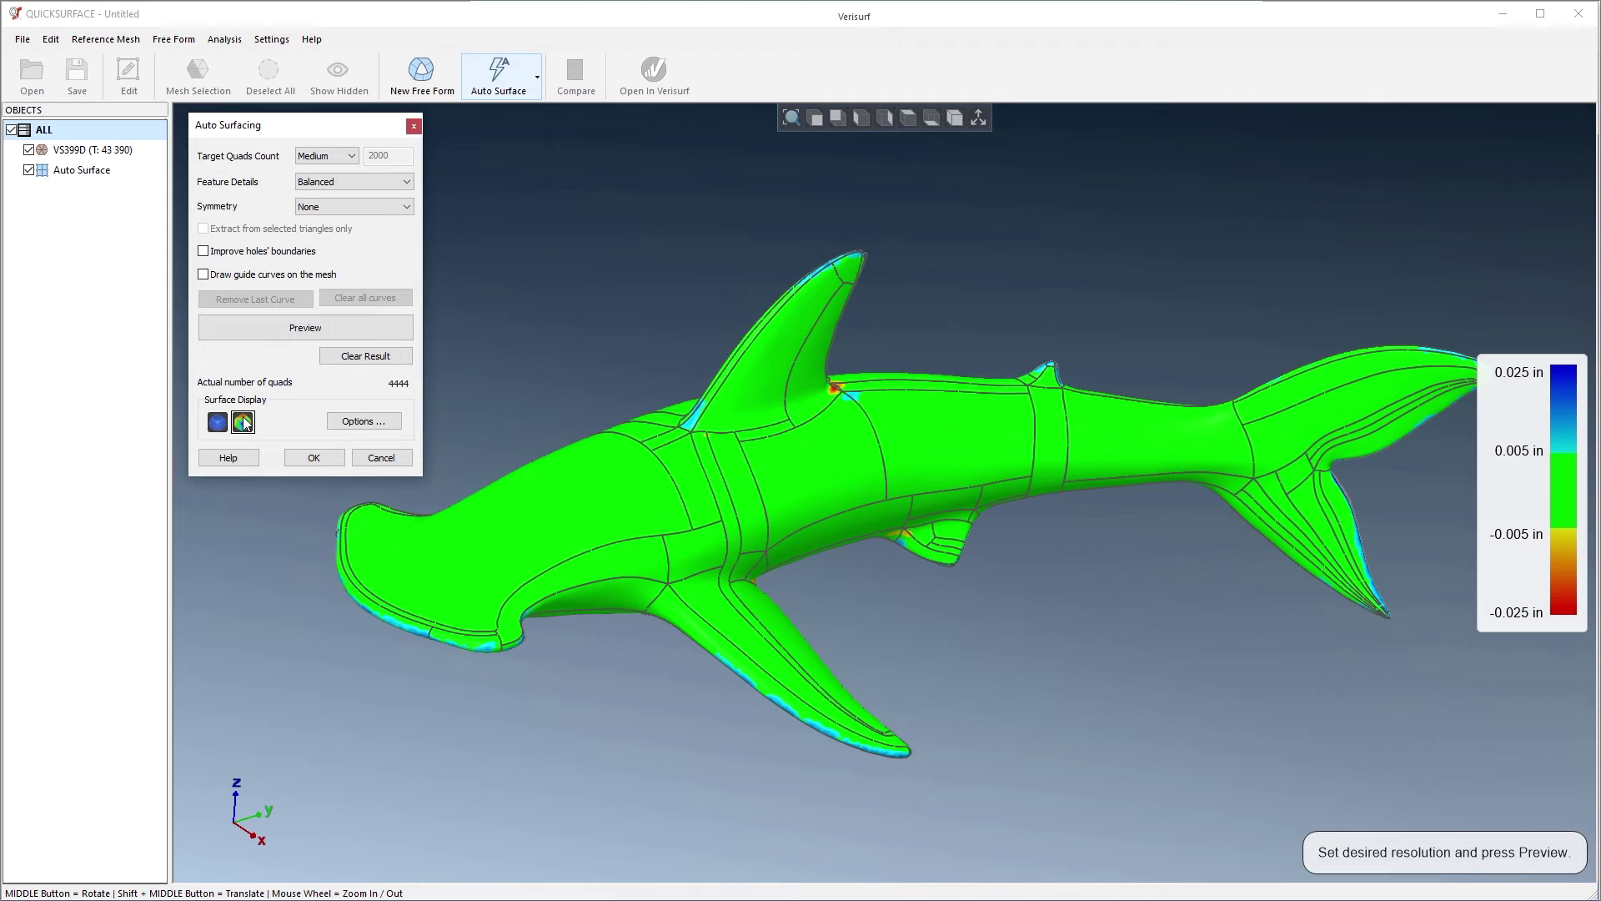
click(314, 457)
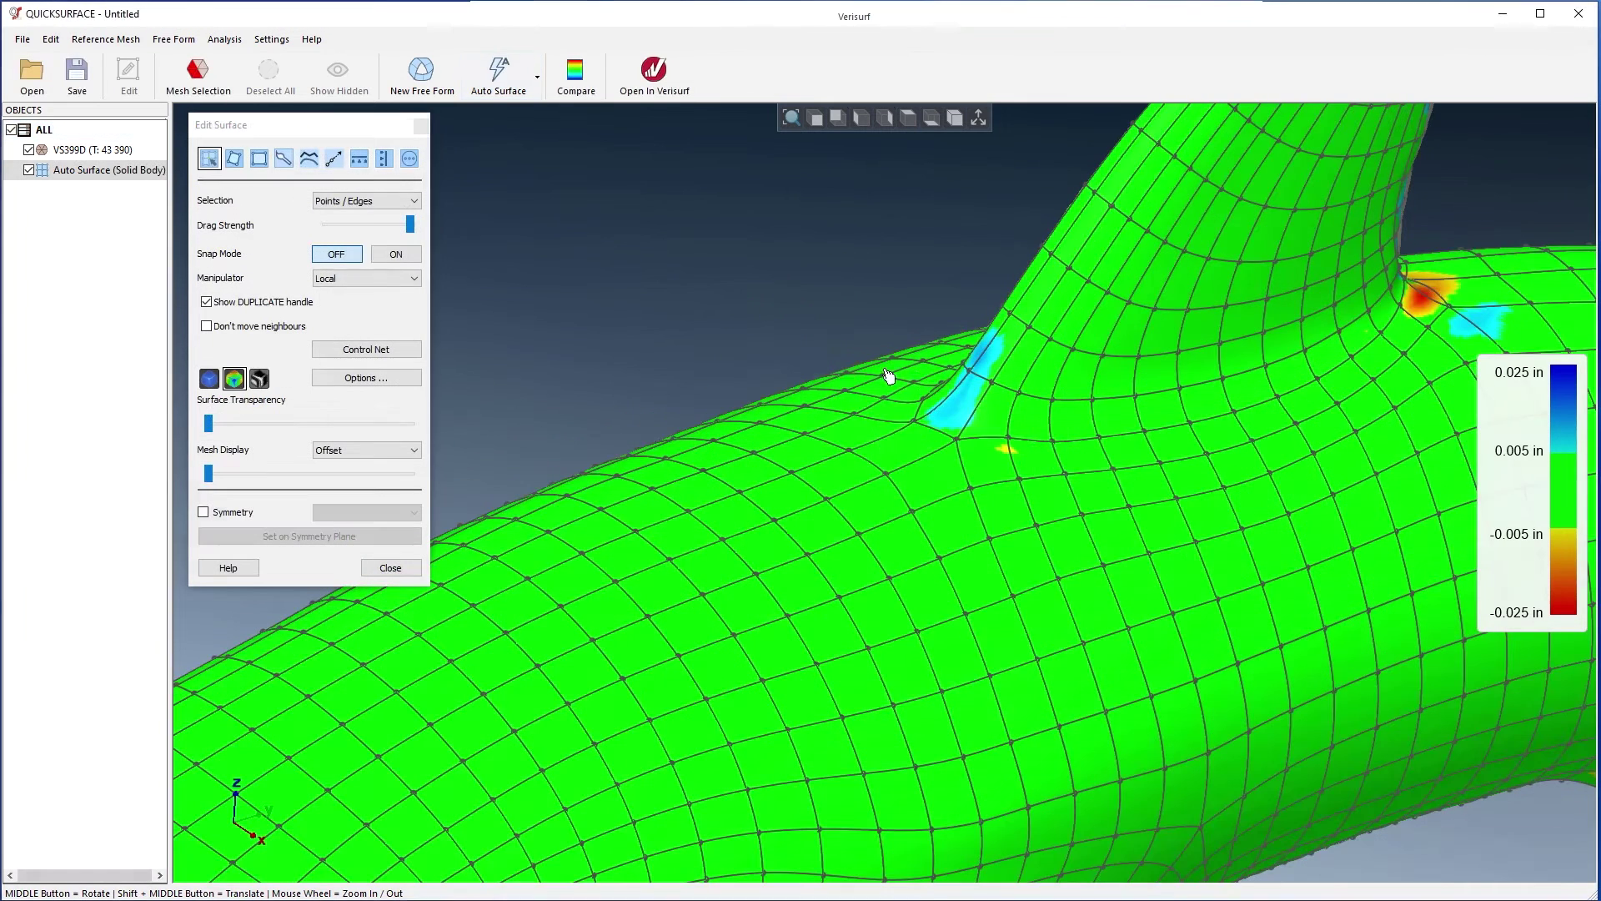
Nudge a control point near the dorsal fin to reduce deviation, then inspect the shark.
click(971, 372)
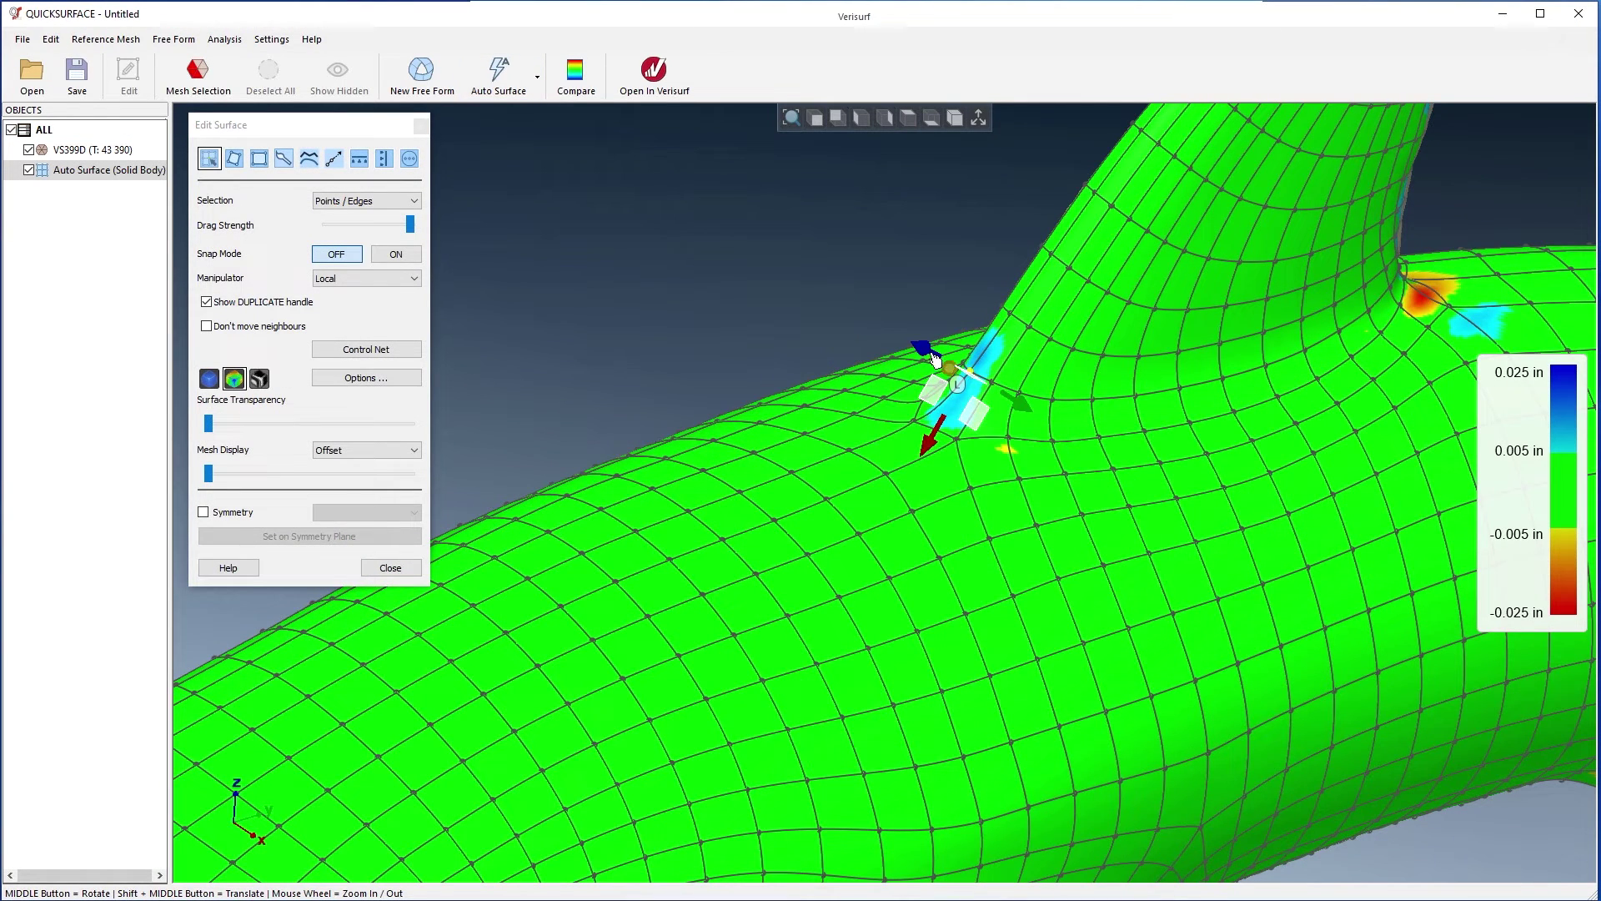
drag(930, 357, 933, 359)
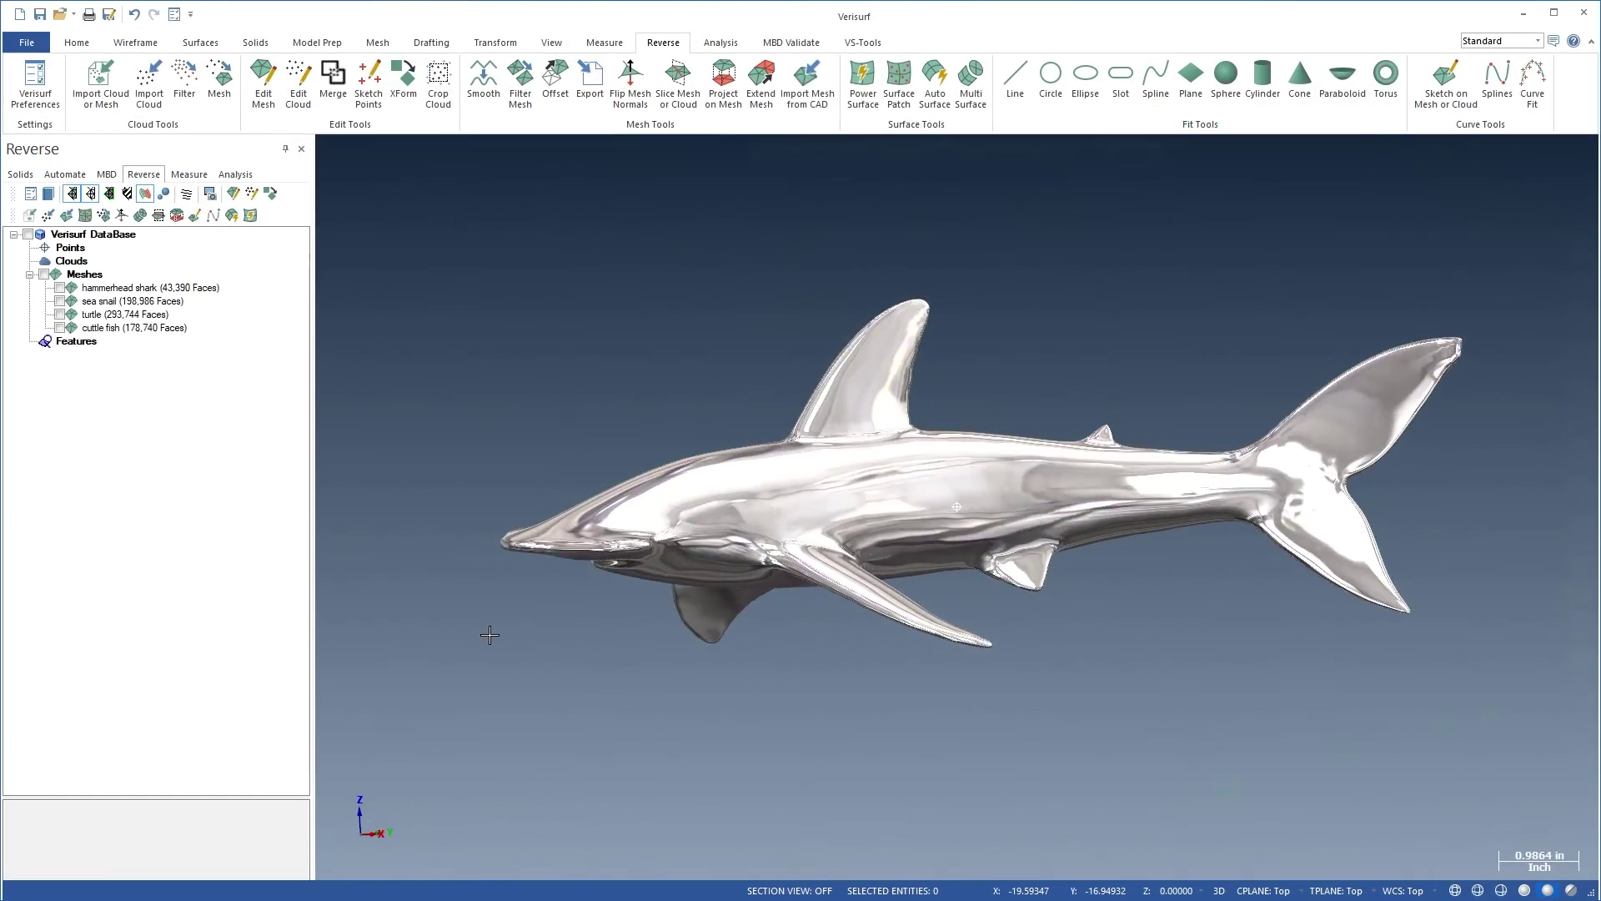
middle_drag(483, 637, 983, 736)
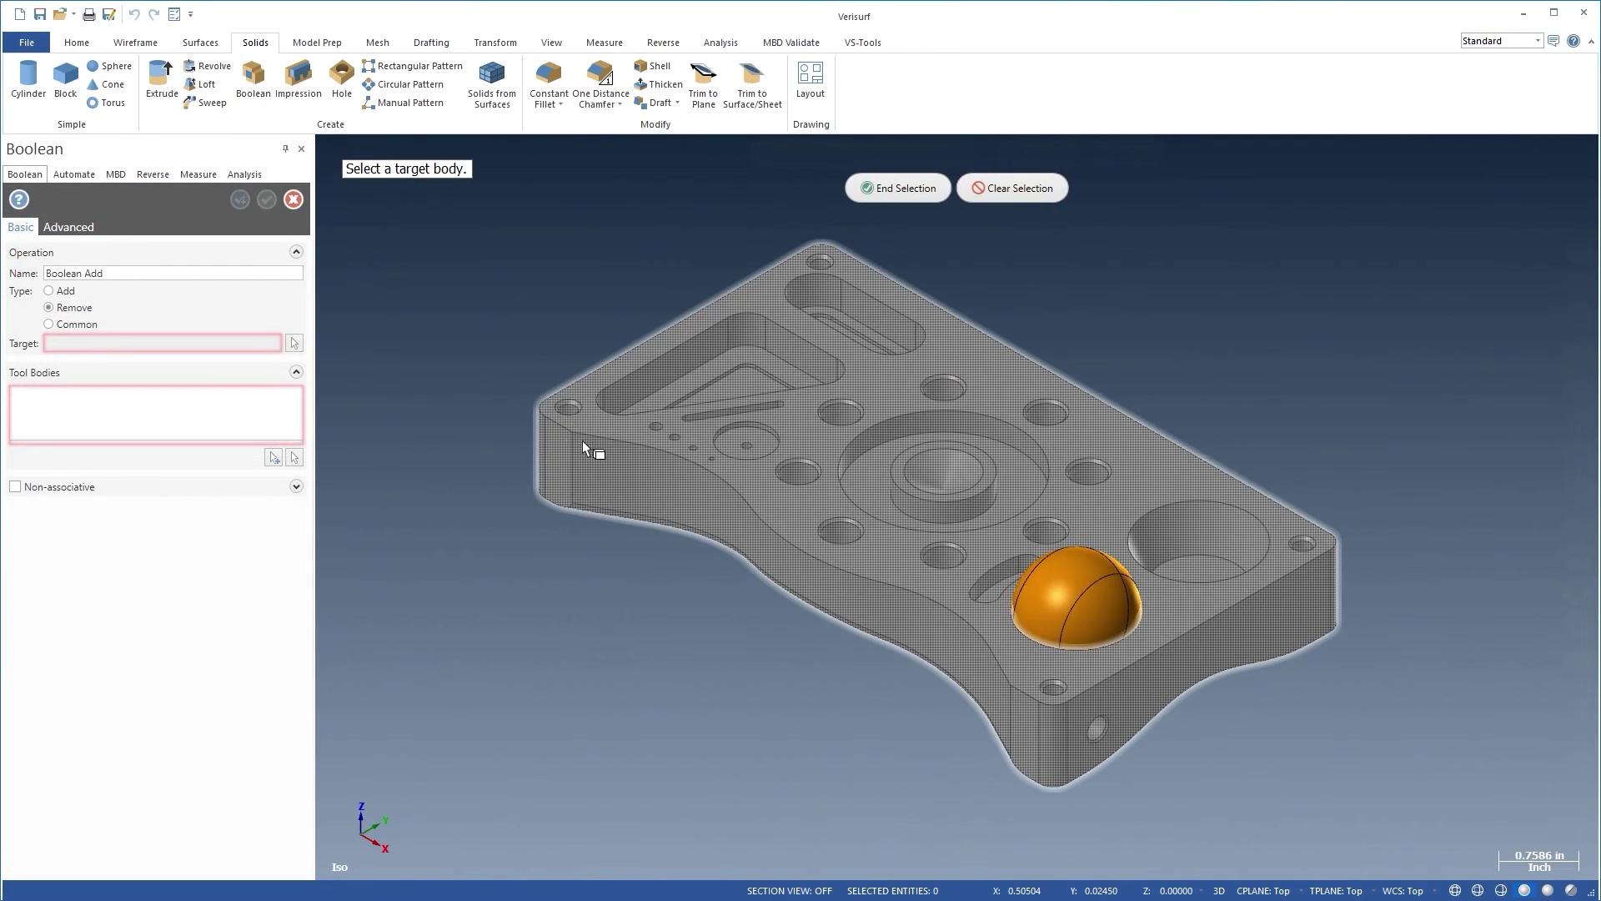
Subtract the measured sphere from the plate with a Boolean Remove.
click(583, 445)
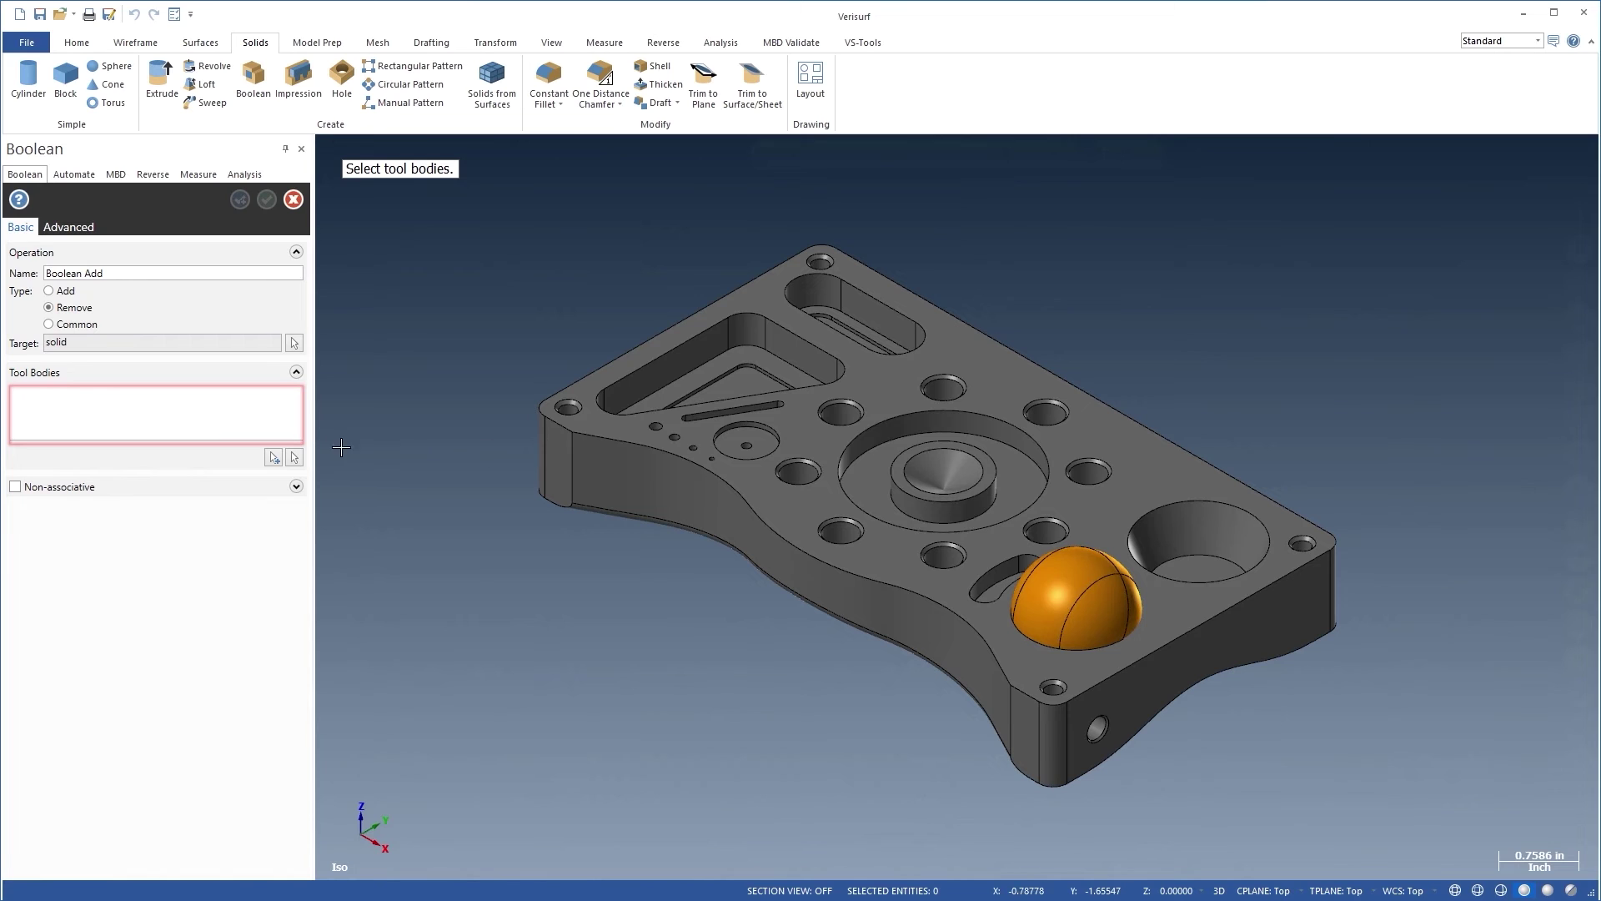
click(275, 458)
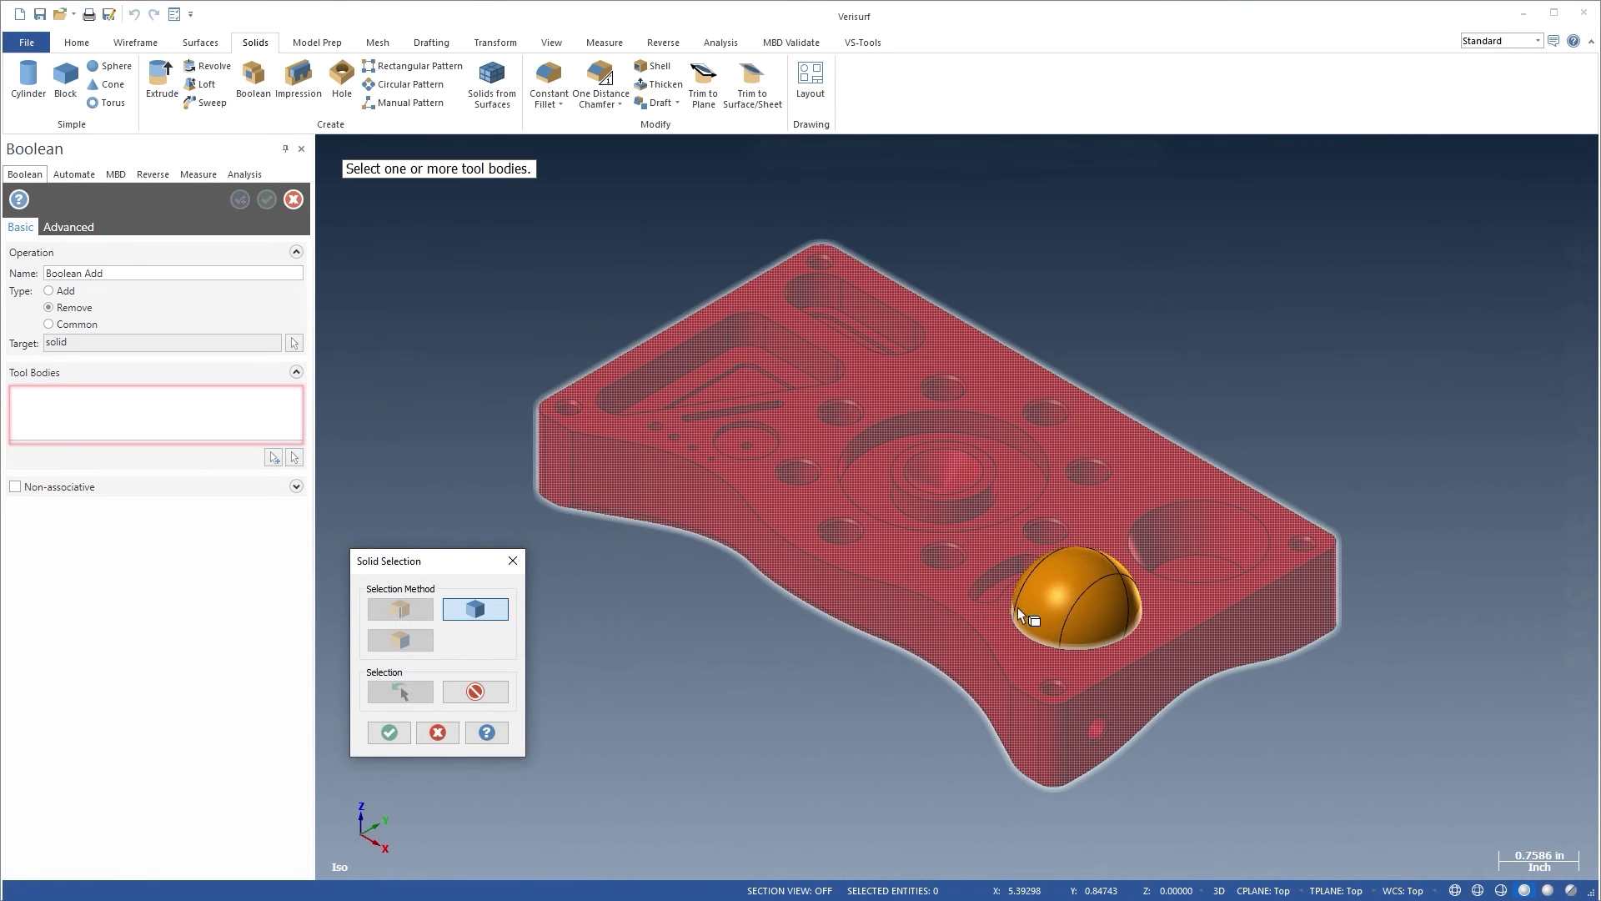
click(1019, 615)
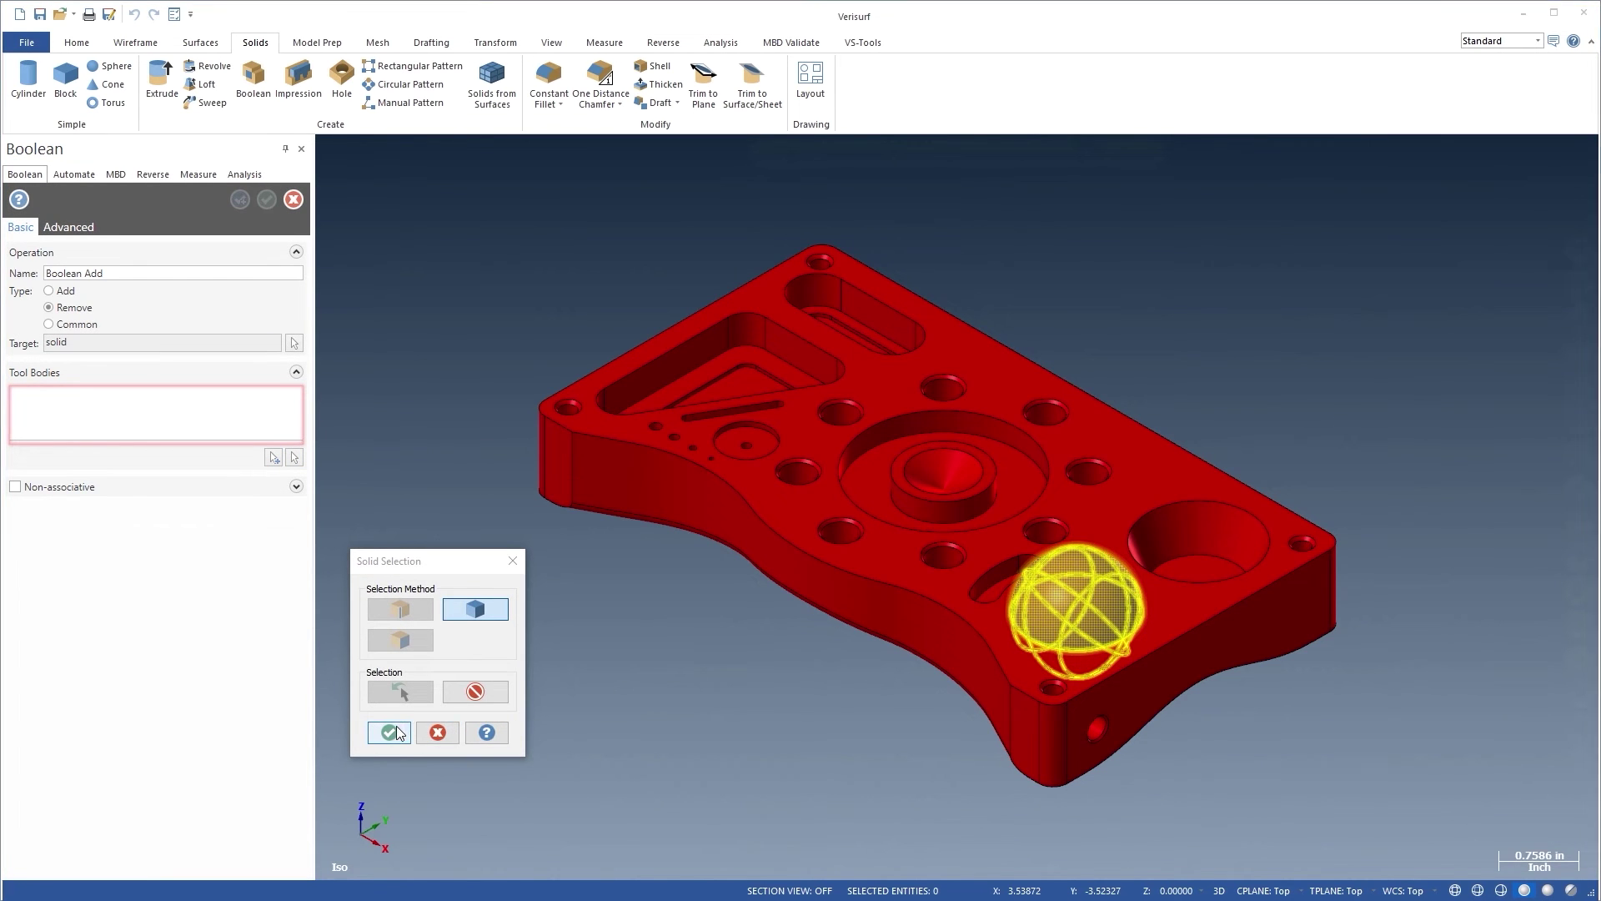
click(404, 727)
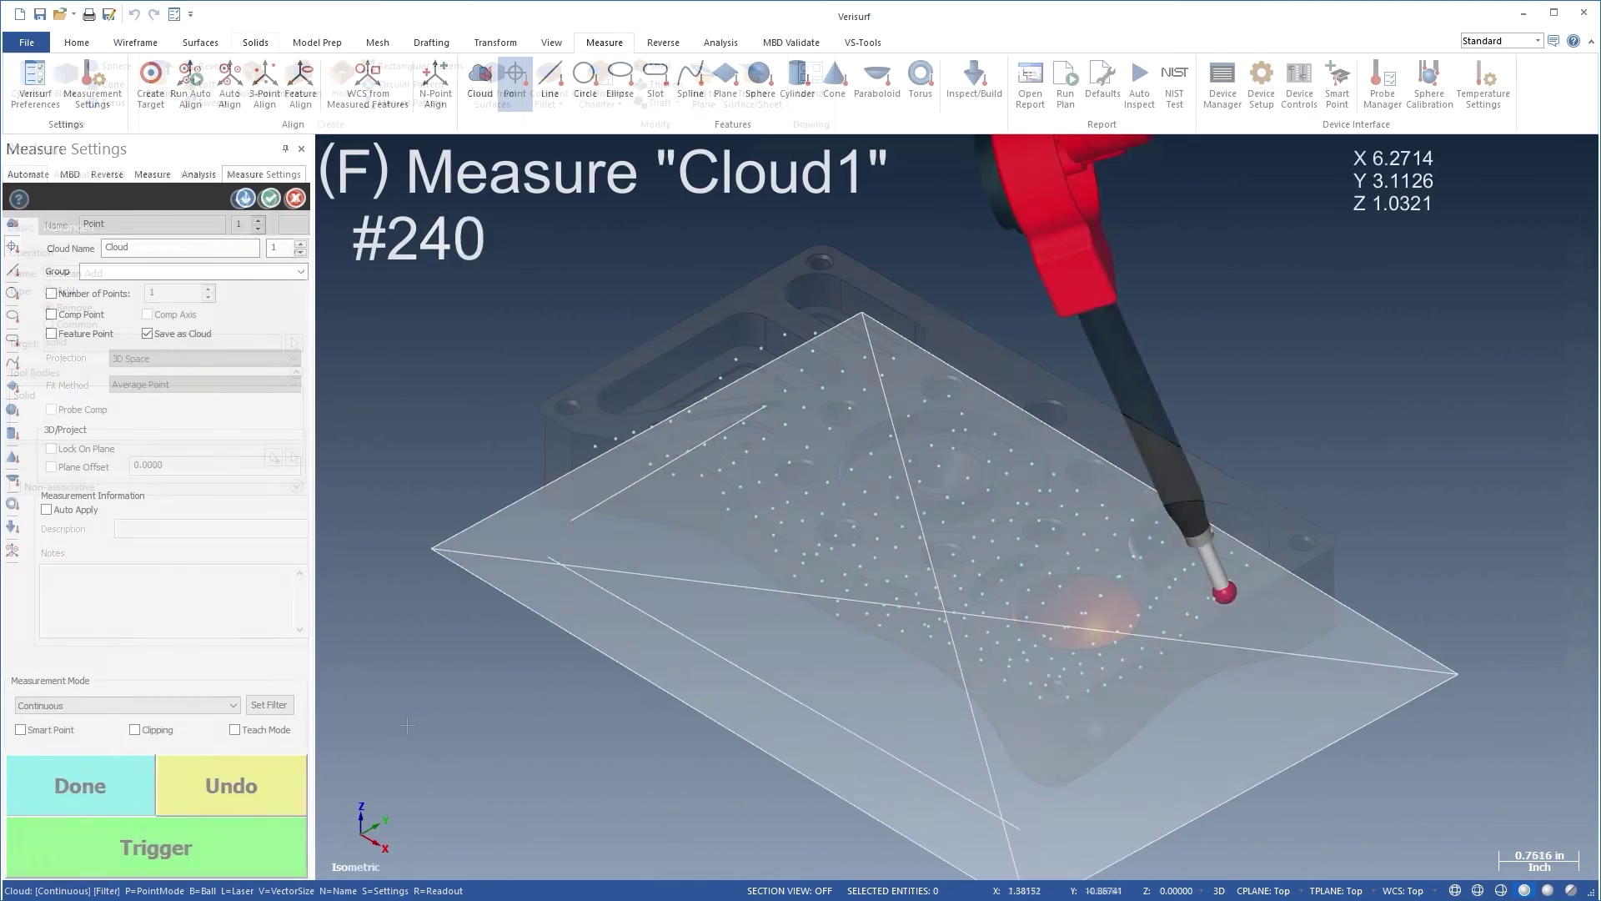